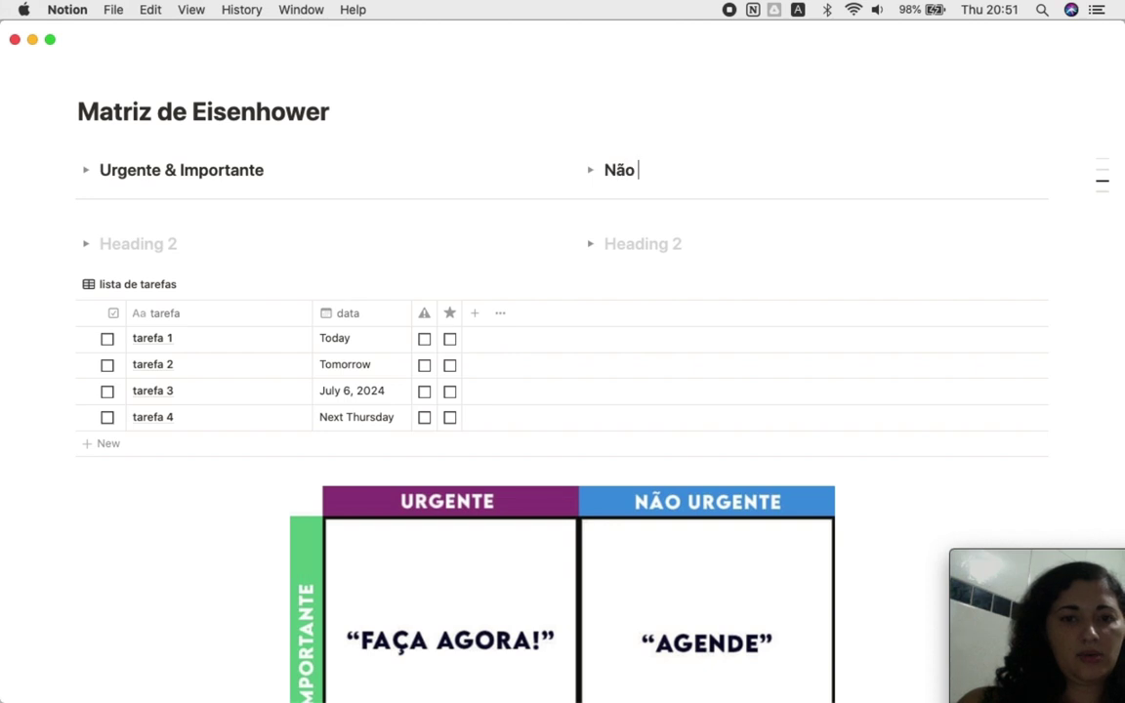
Step: Type 'Não Urgente & Importante', 'Urgente & Não Importante' and 'Não Urgente & Não Importante' into the empty toggle headings
text(gente &)
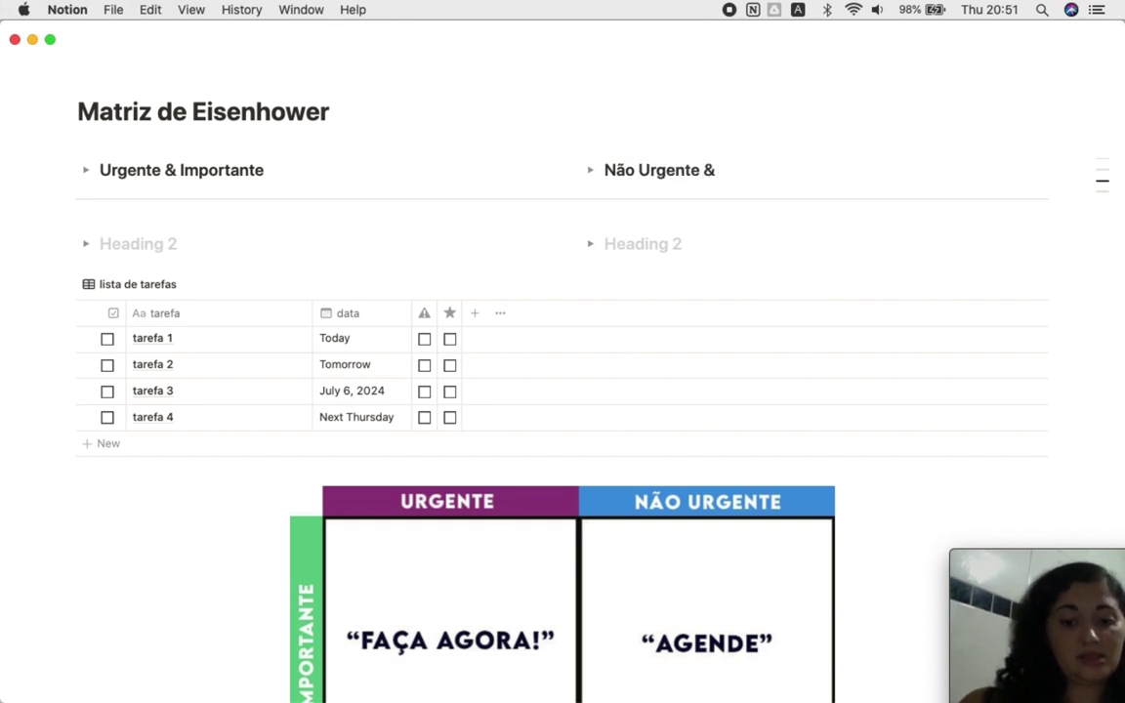
text( Importante)
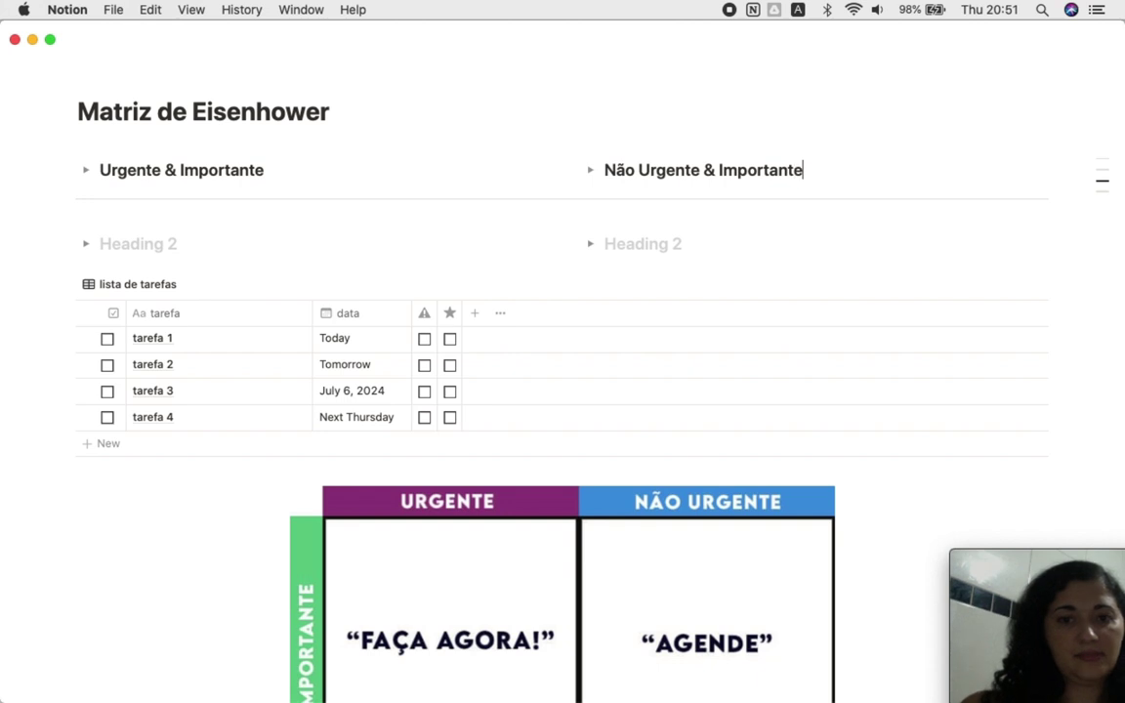
scroll(191, 250, down, 5)
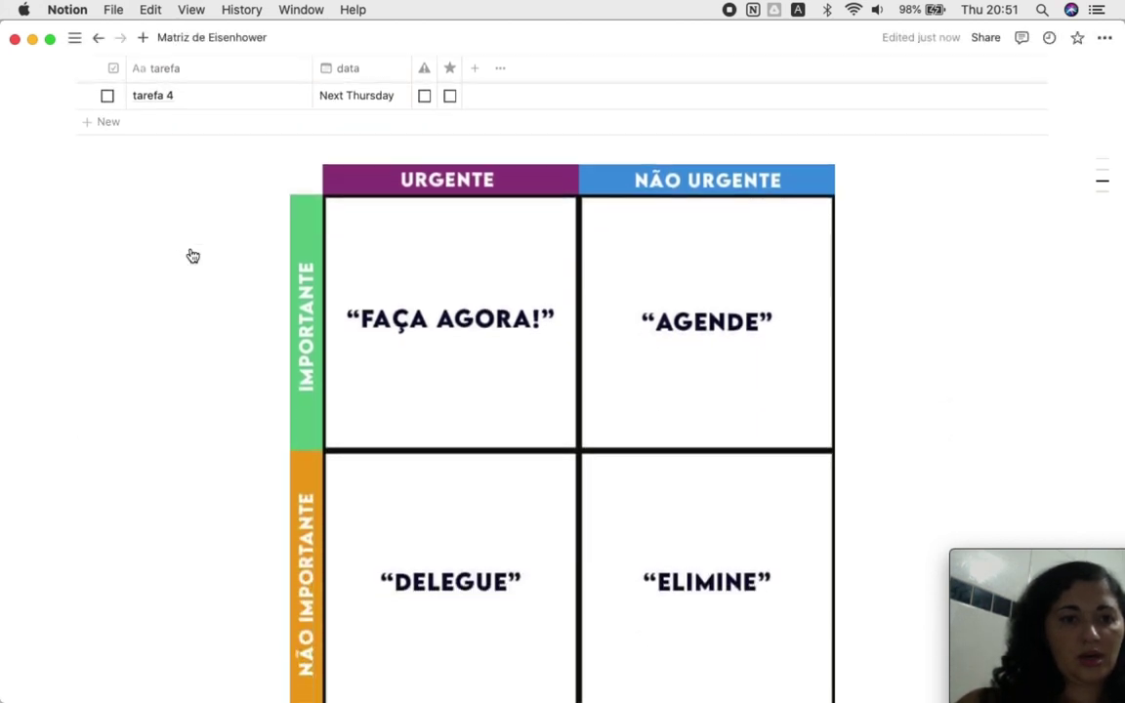
scroll(192, 256, up, 6)
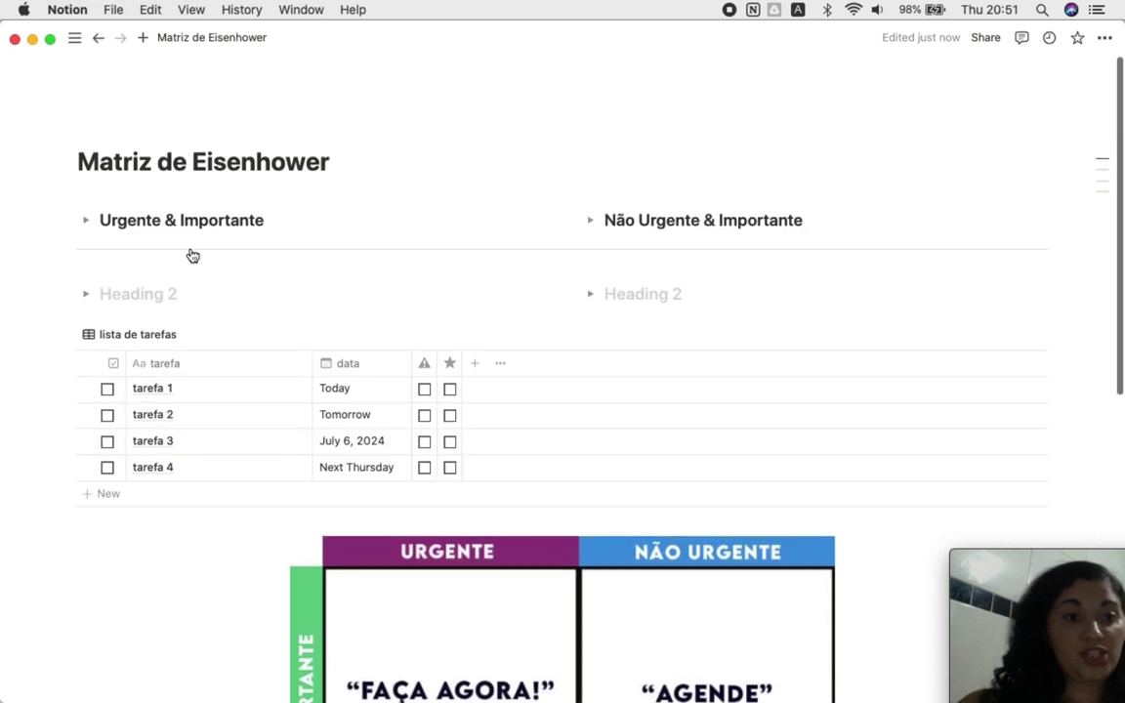
text(Urgente &)
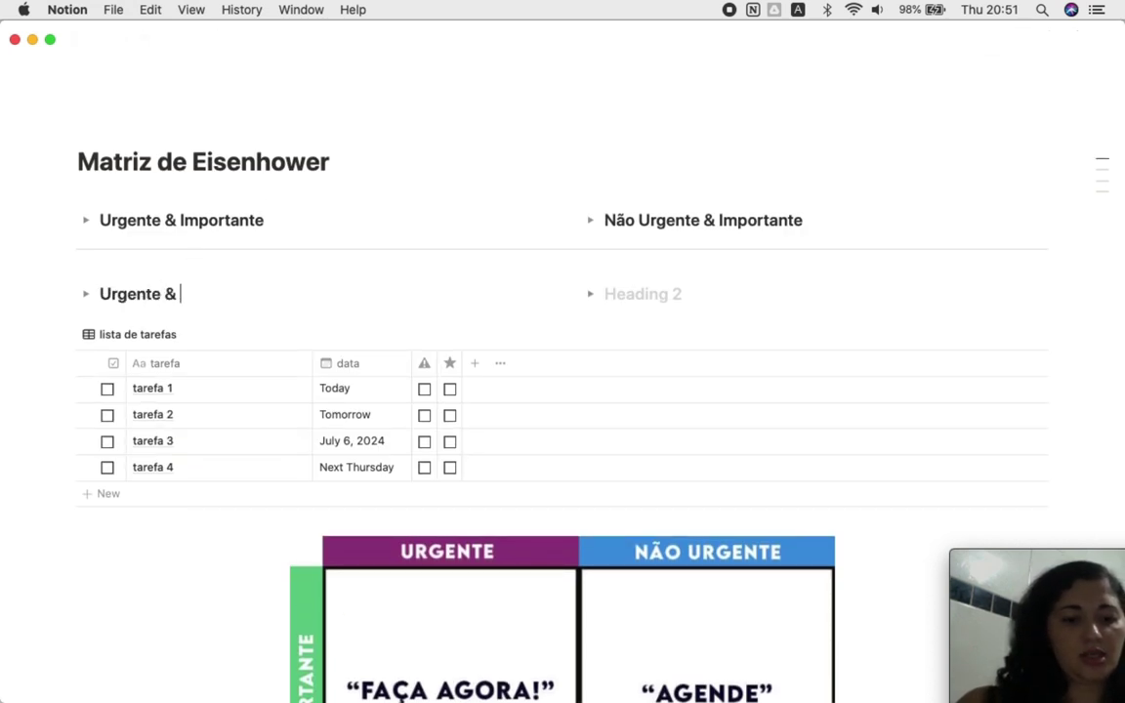
text( Não Importante)
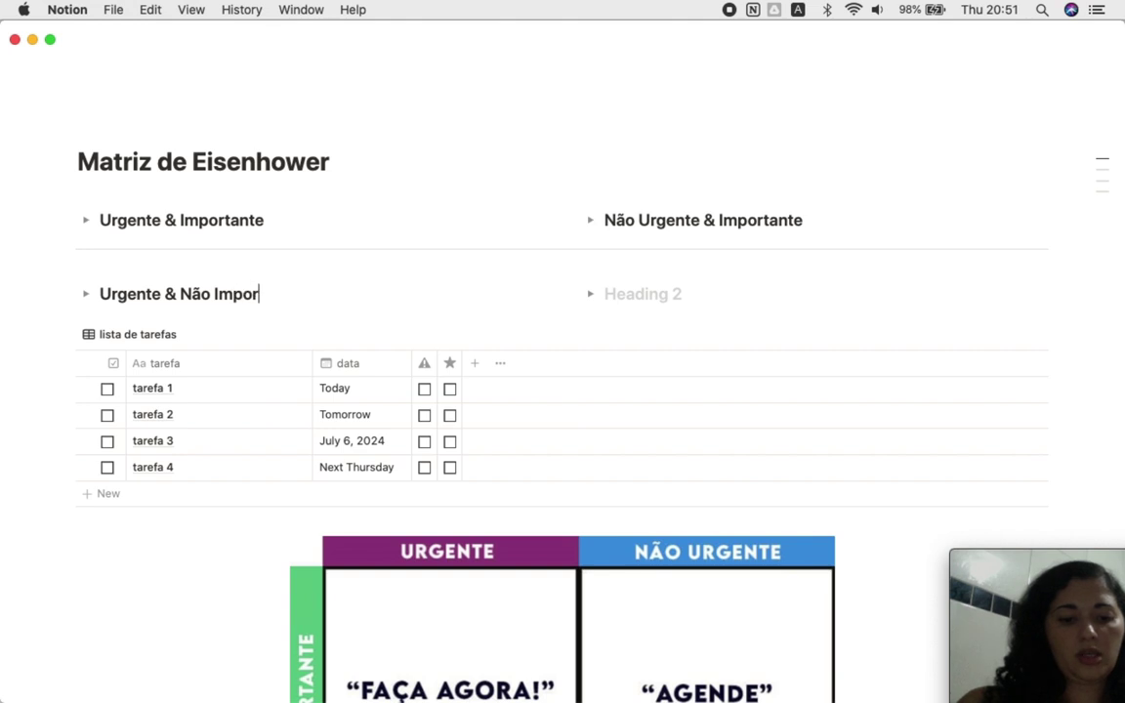
click(646, 293)
text(N)
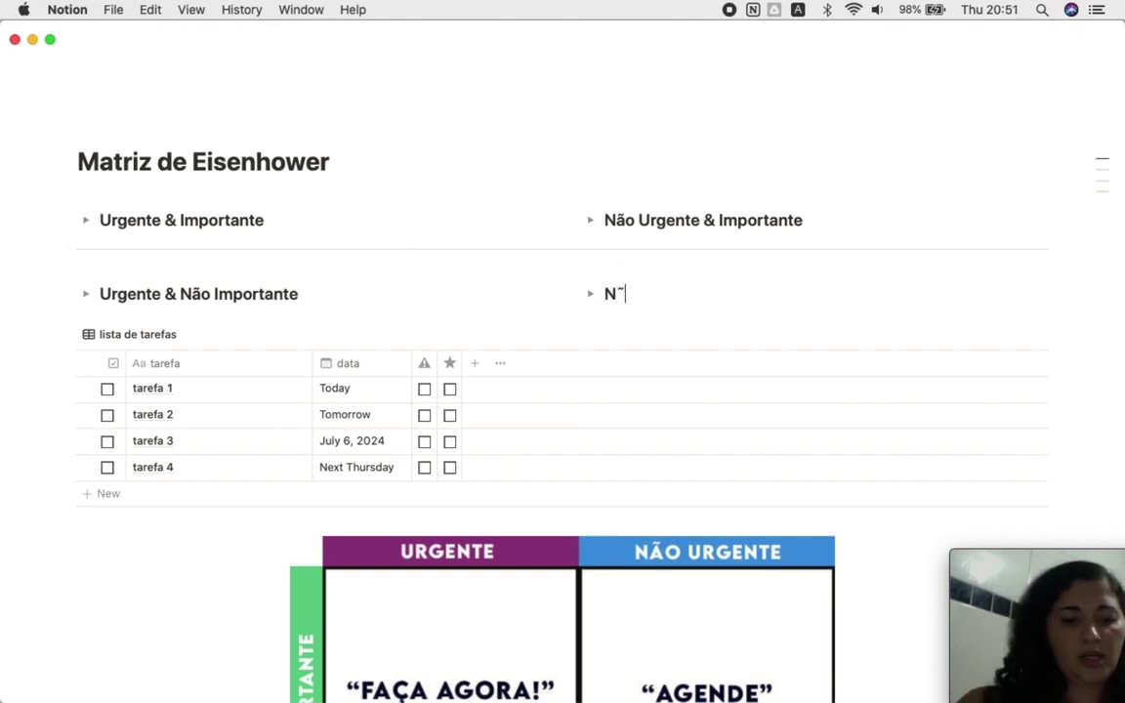
text(ão Urgente & N)
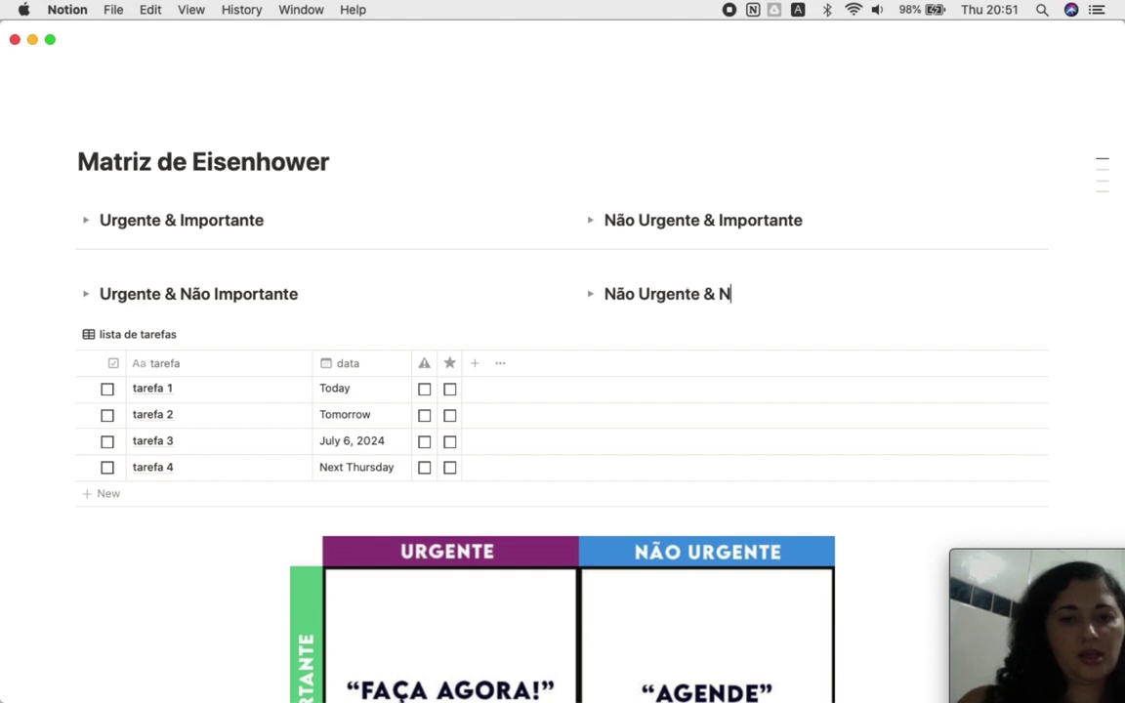
text(ão Importante)
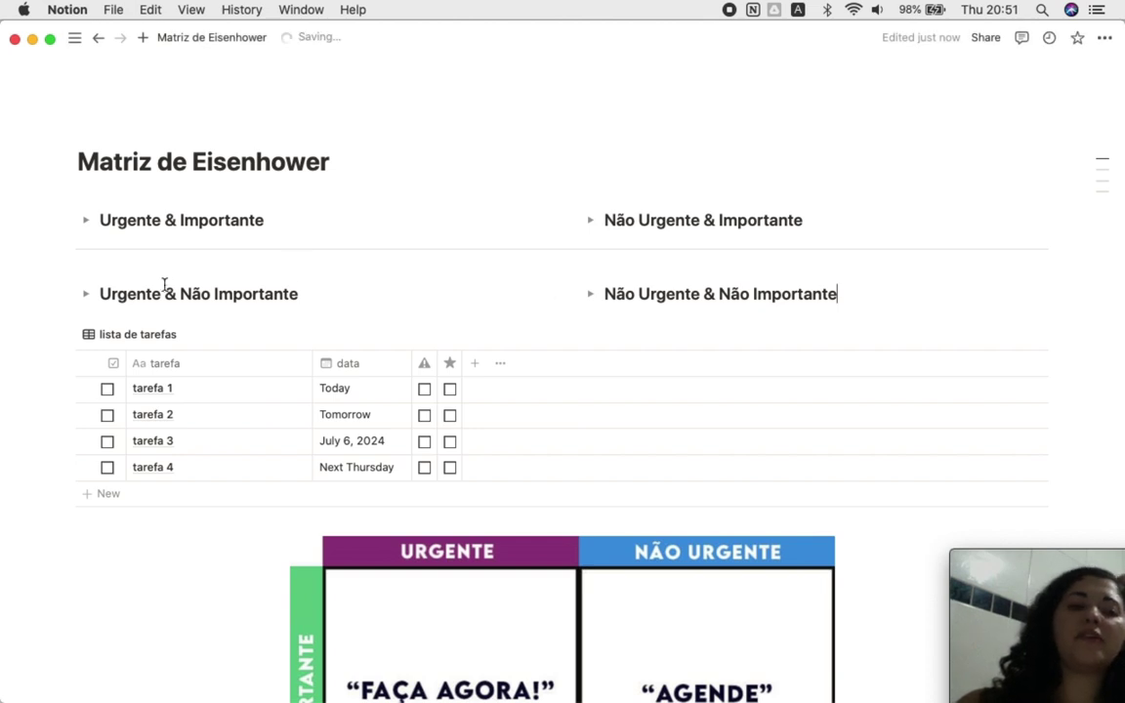
click(85, 220)
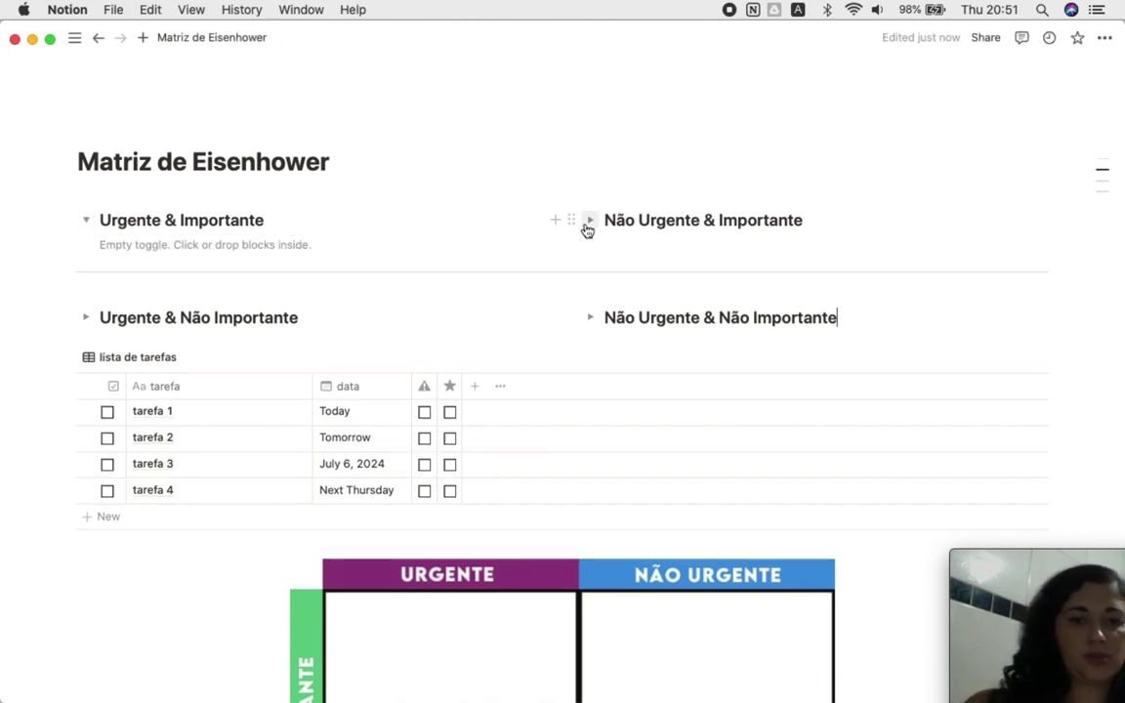
Step: Expand the Não Urgente & Importante, Não Urgente & Não Importante and Urgente & Não Importante toggles
click(590, 220)
click(593, 317)
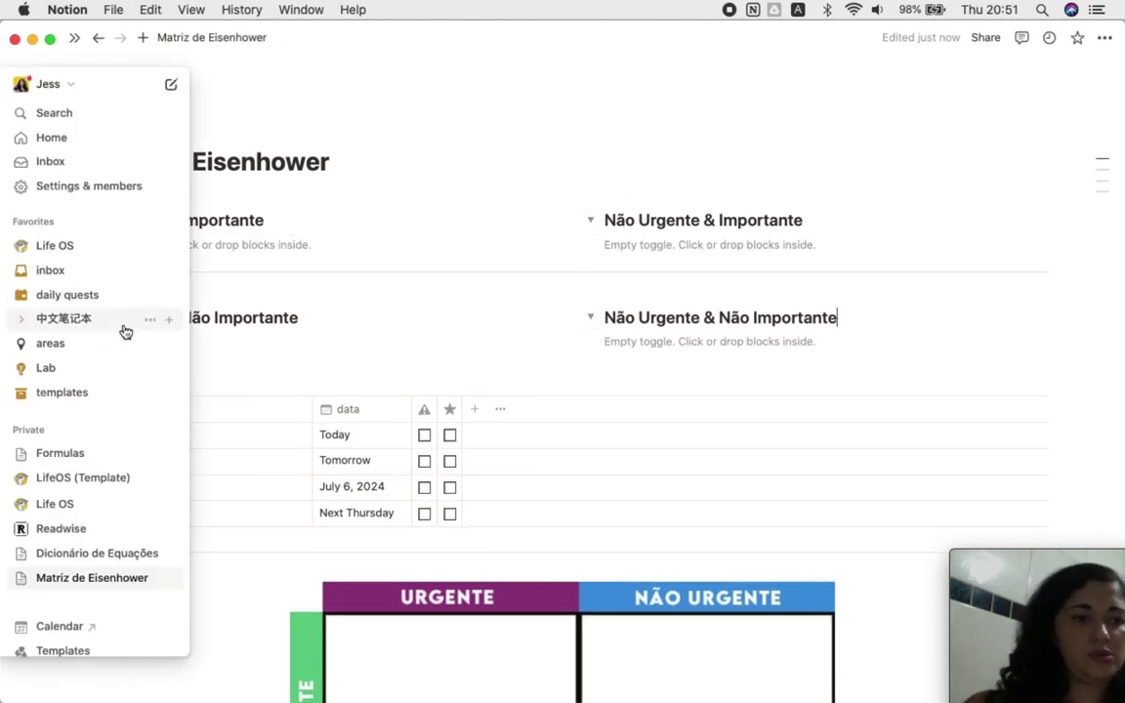
click(88, 320)
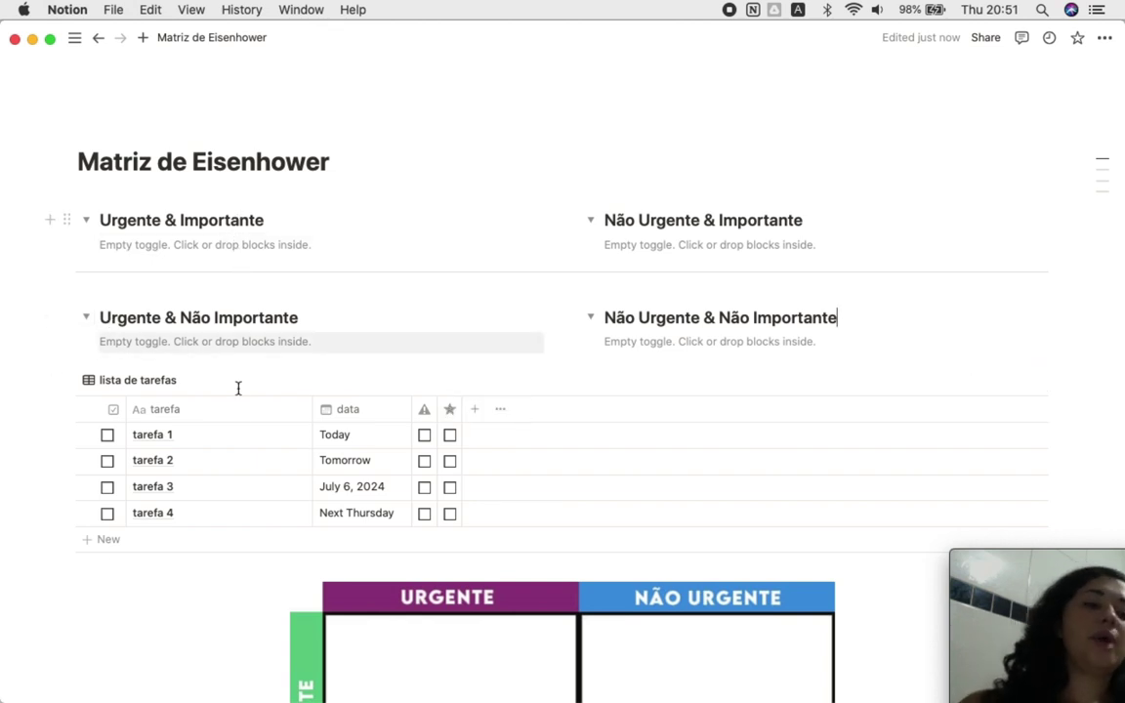
Step: Tick warning and star for tarefa 1, warning for tarefa 2, and star for tarefa 3
scroll(238, 391, down, 2)
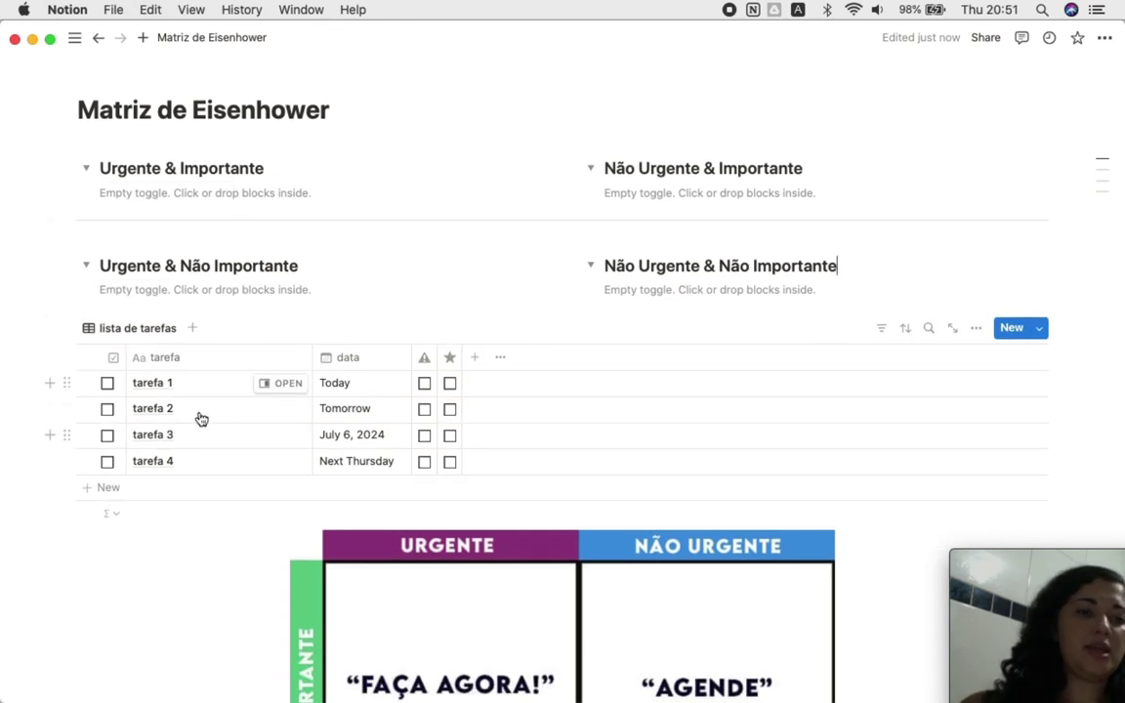
click(424, 384)
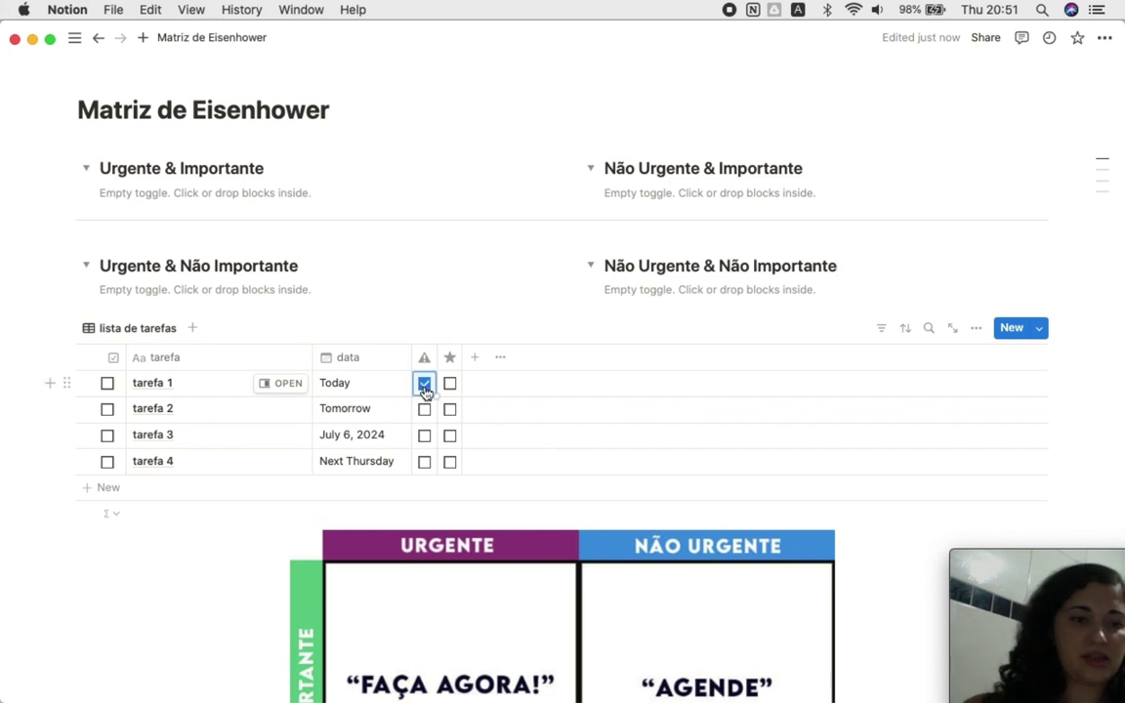
click(449, 383)
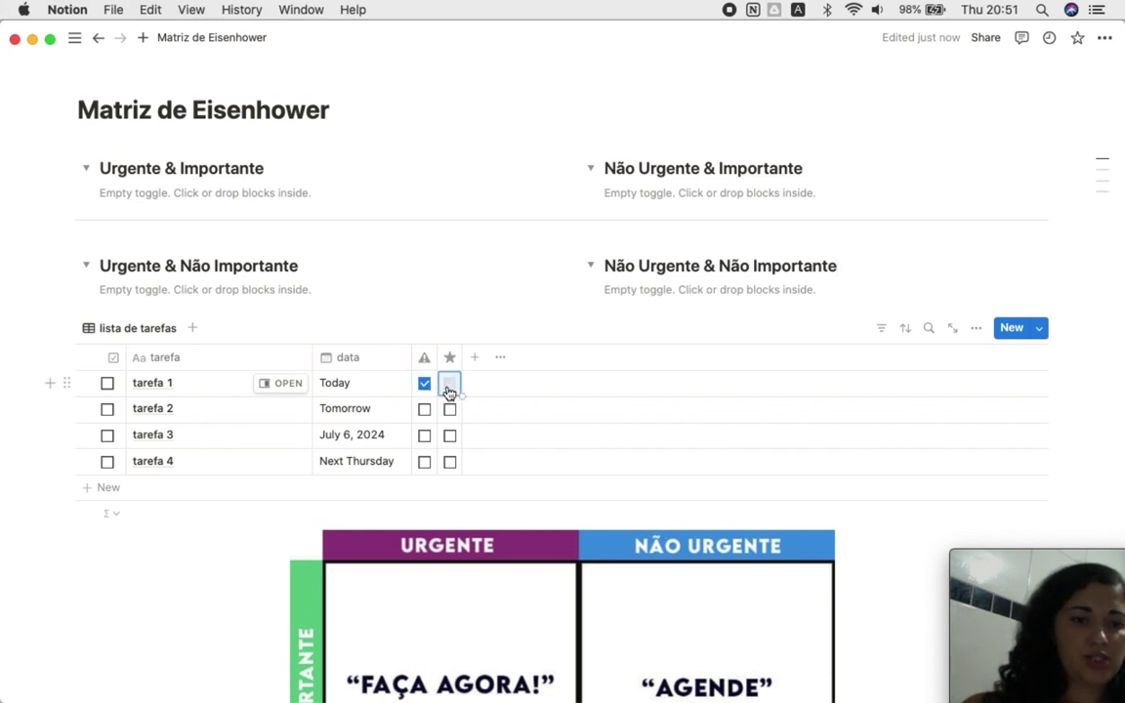
click(425, 410)
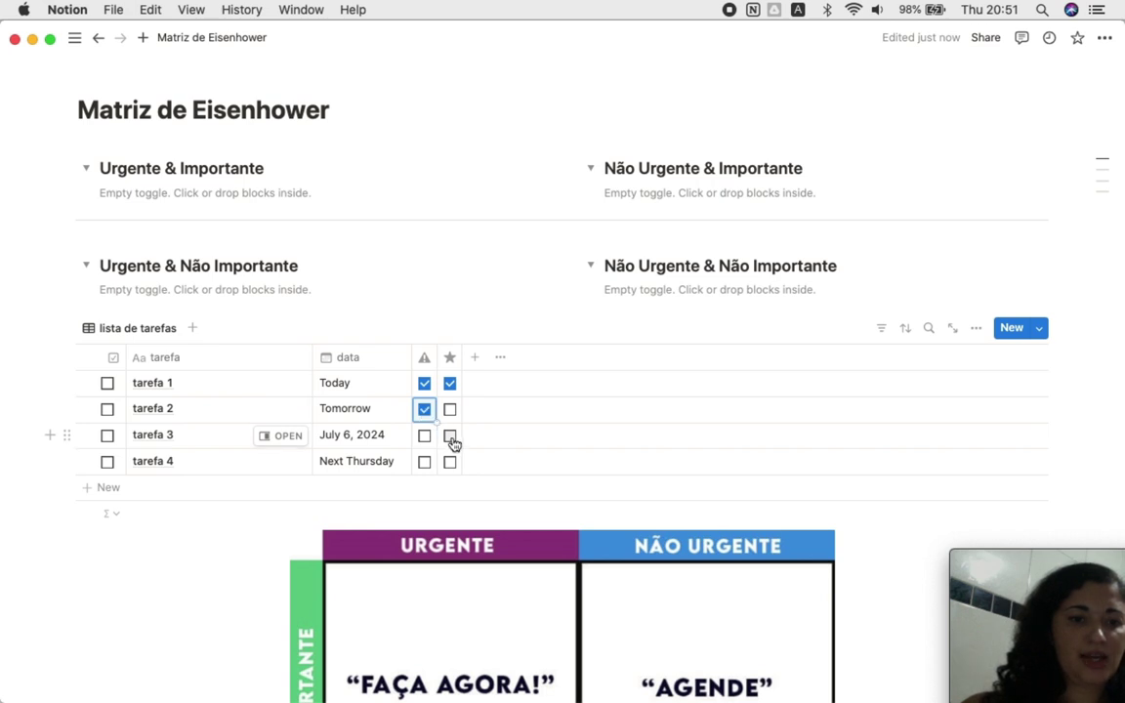
click(449, 437)
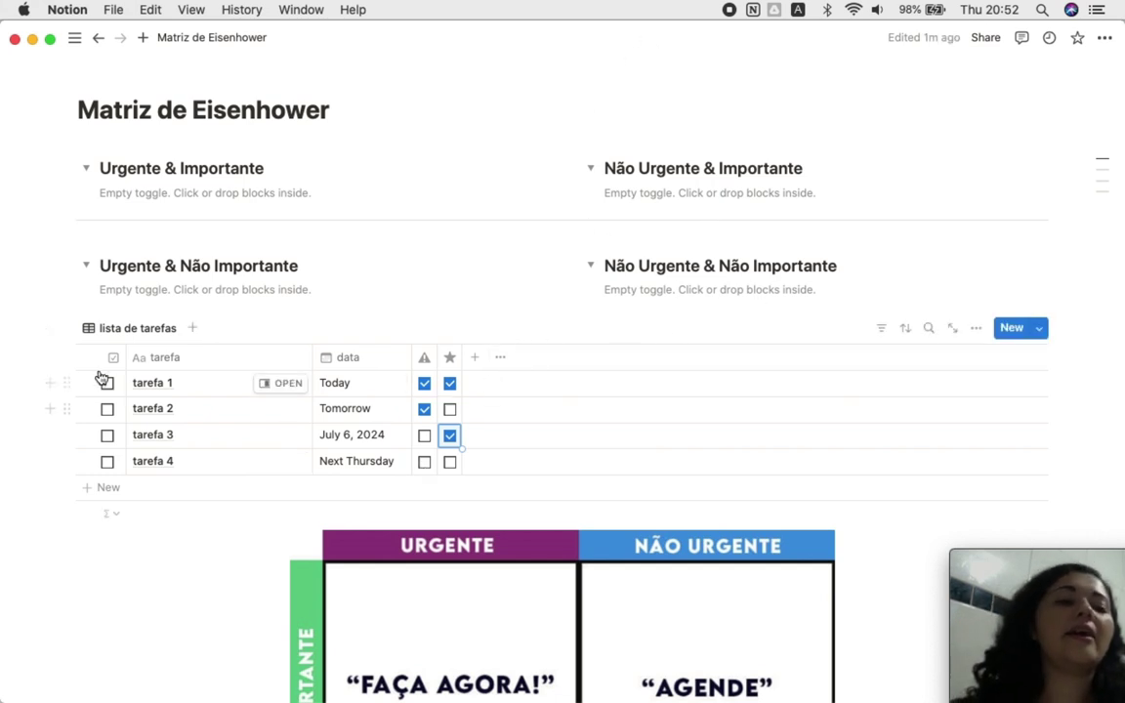
Step: Paste the lista de tarefas block link into Urgente & Importante as a linked database view
click(68, 332)
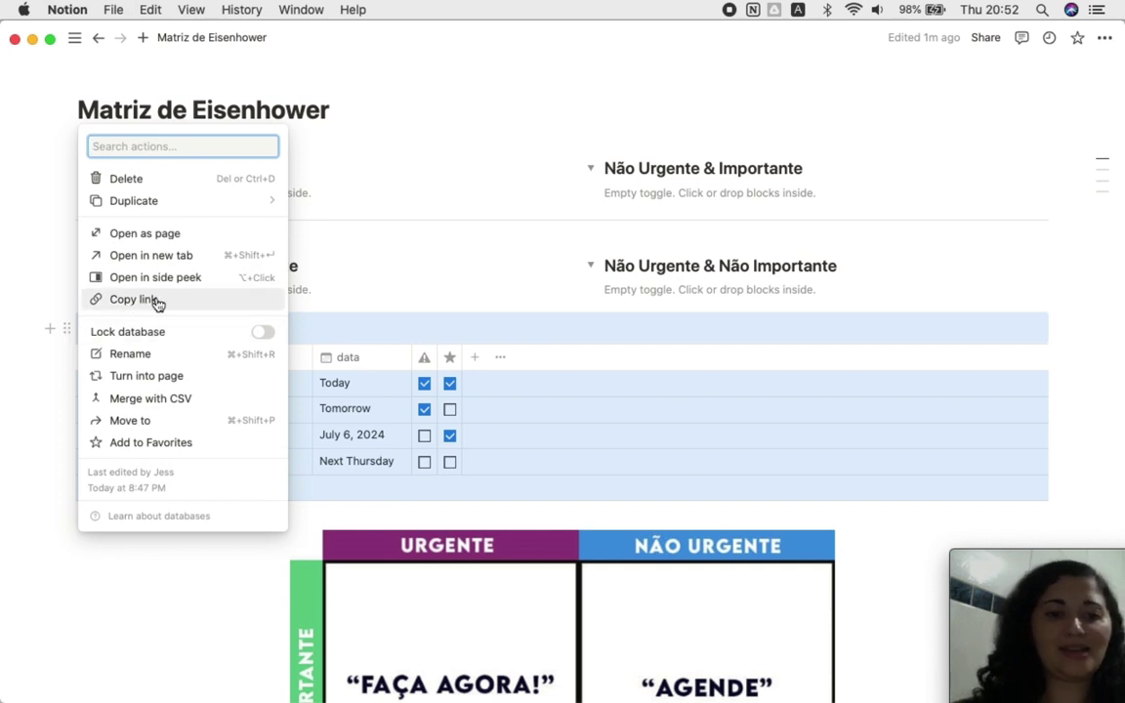
click(155, 302)
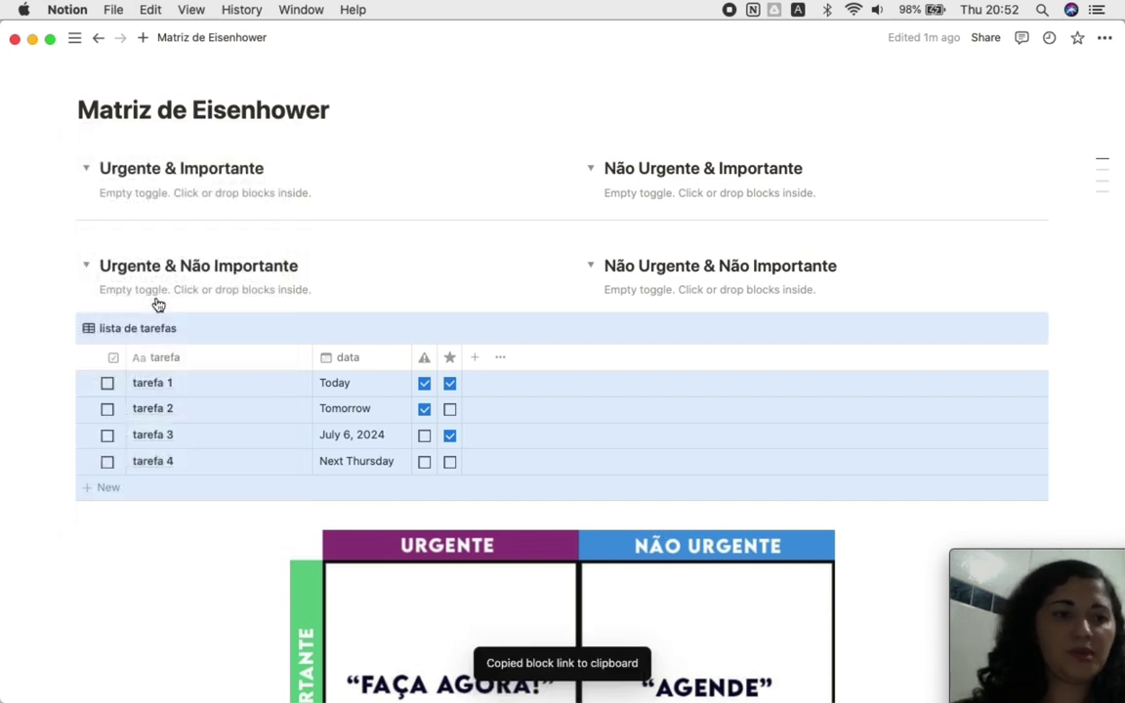
click(158, 193)
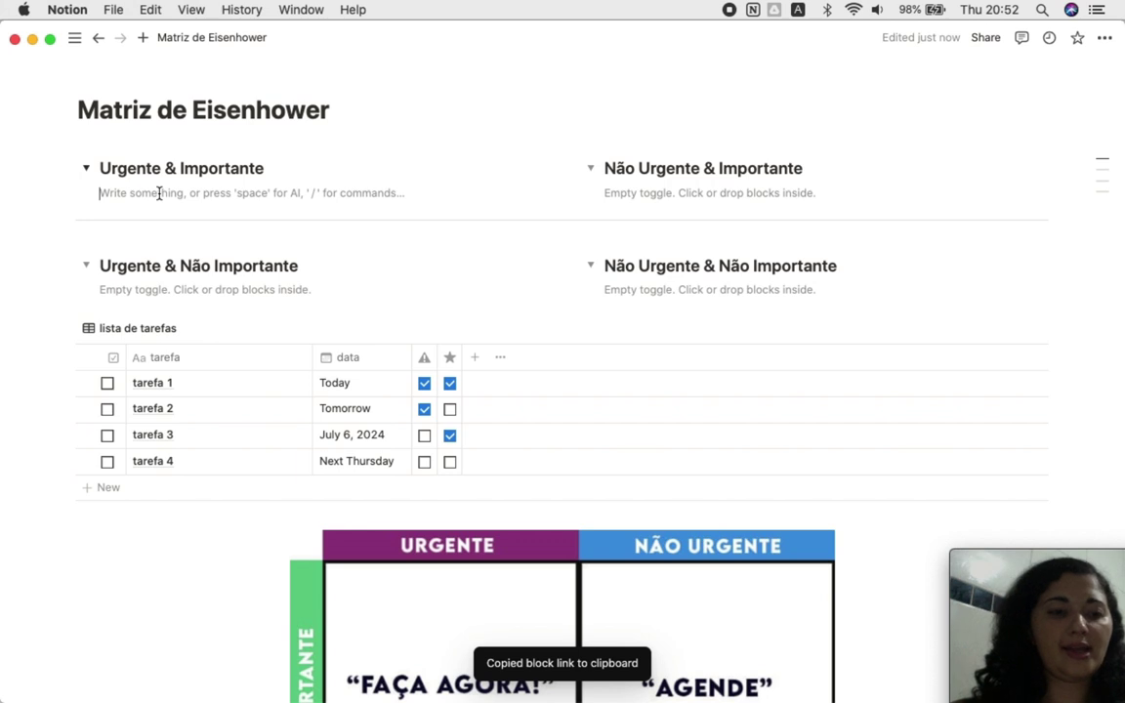
key(super+v)
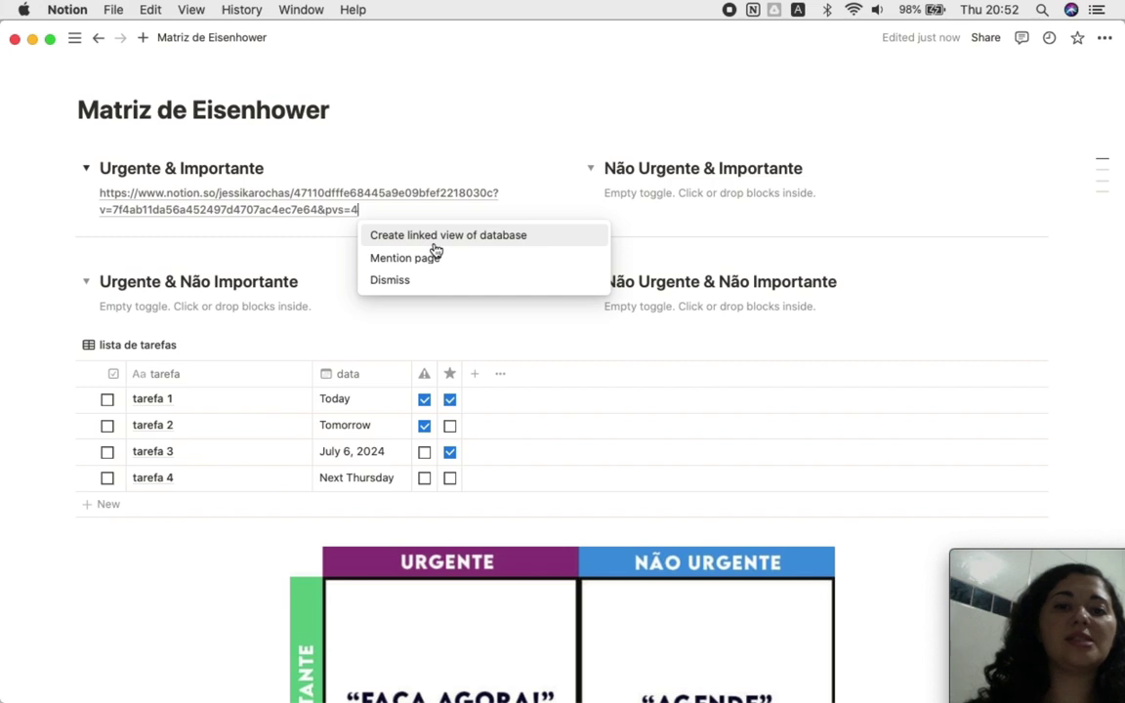
click(436, 240)
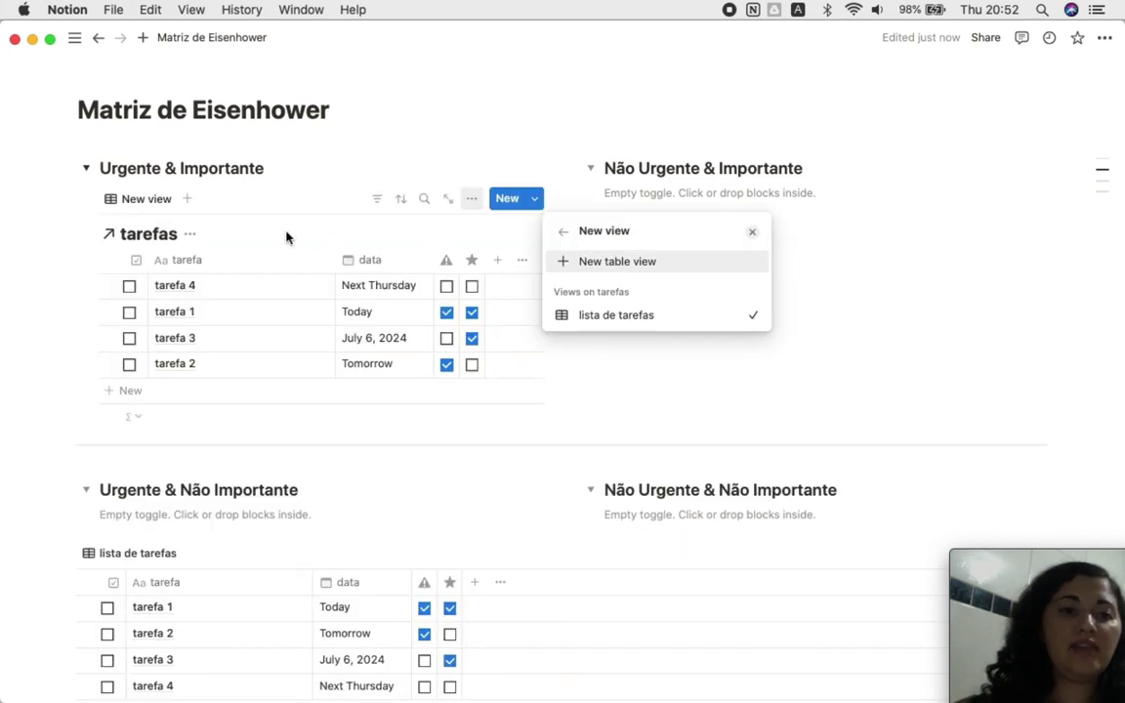
click(613, 320)
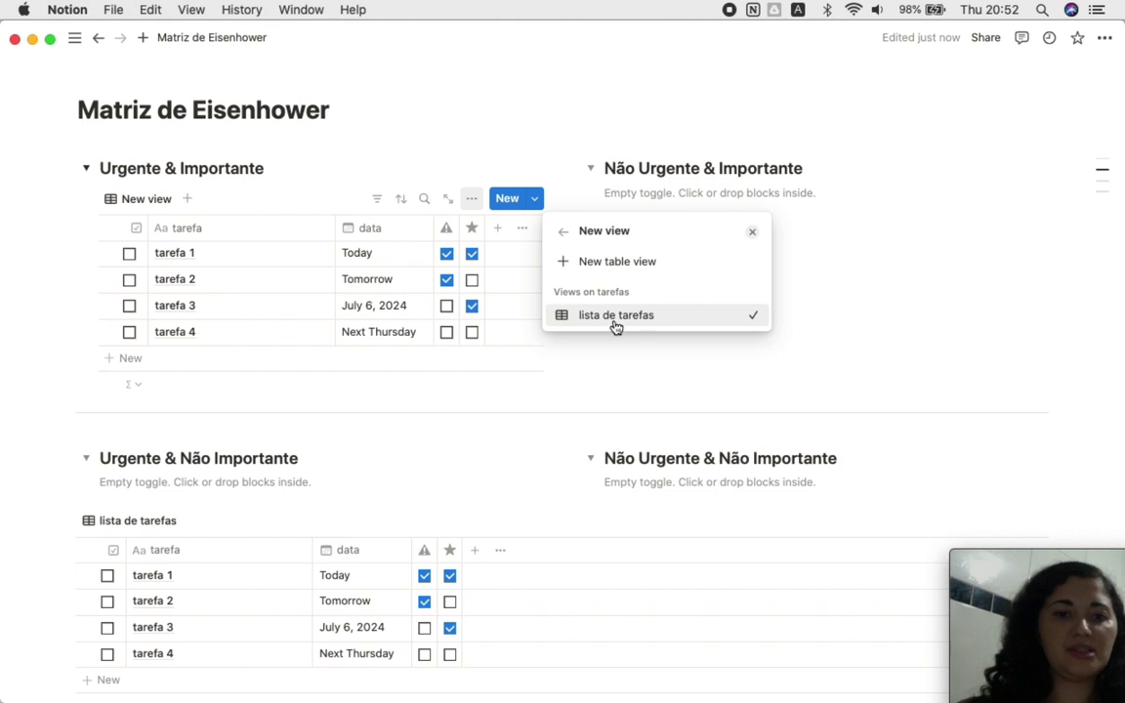
Step: Rename the linked view to 01
click(617, 326)
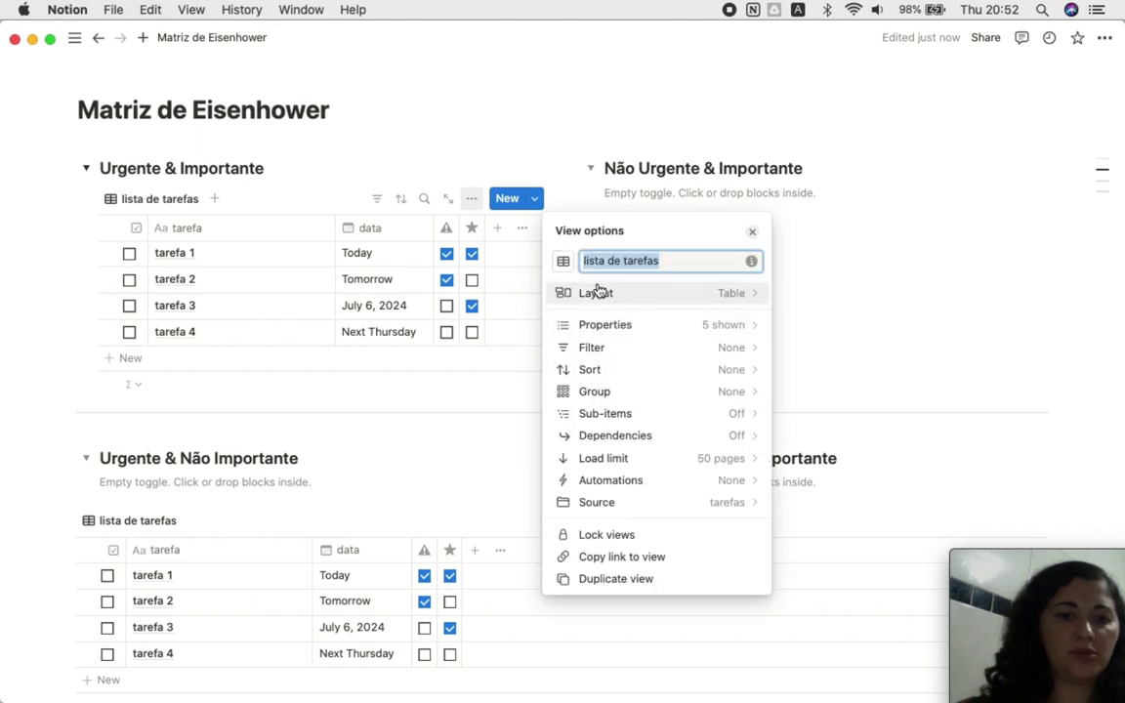
text(01)
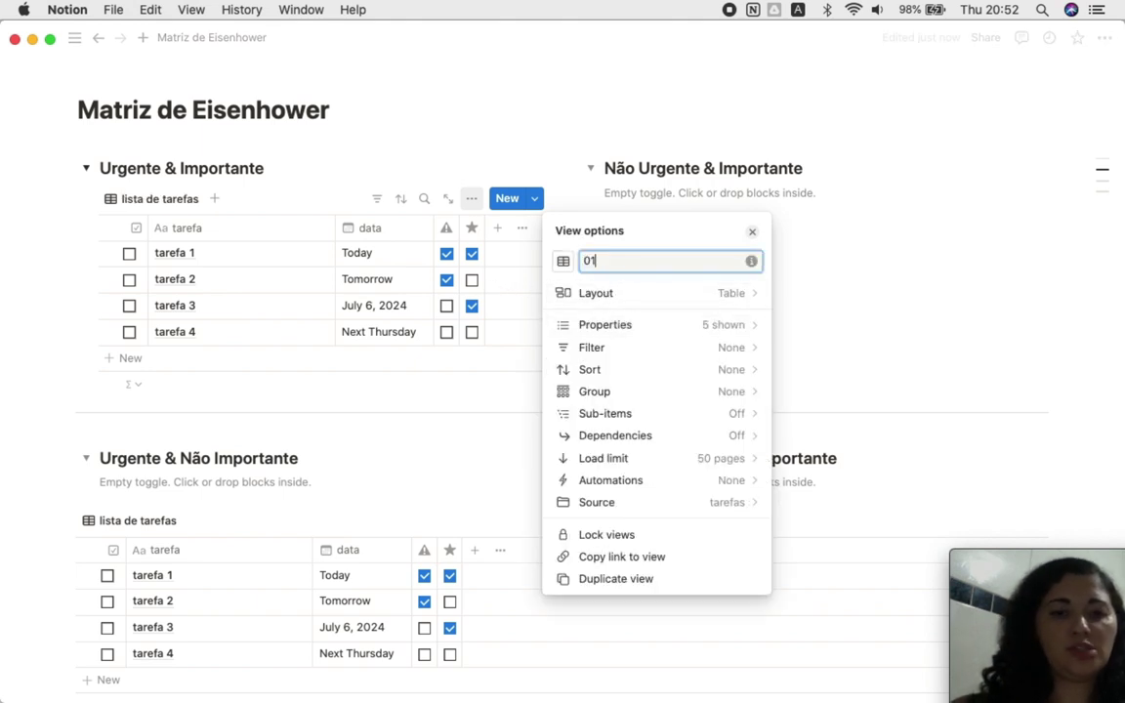
click(415, 142)
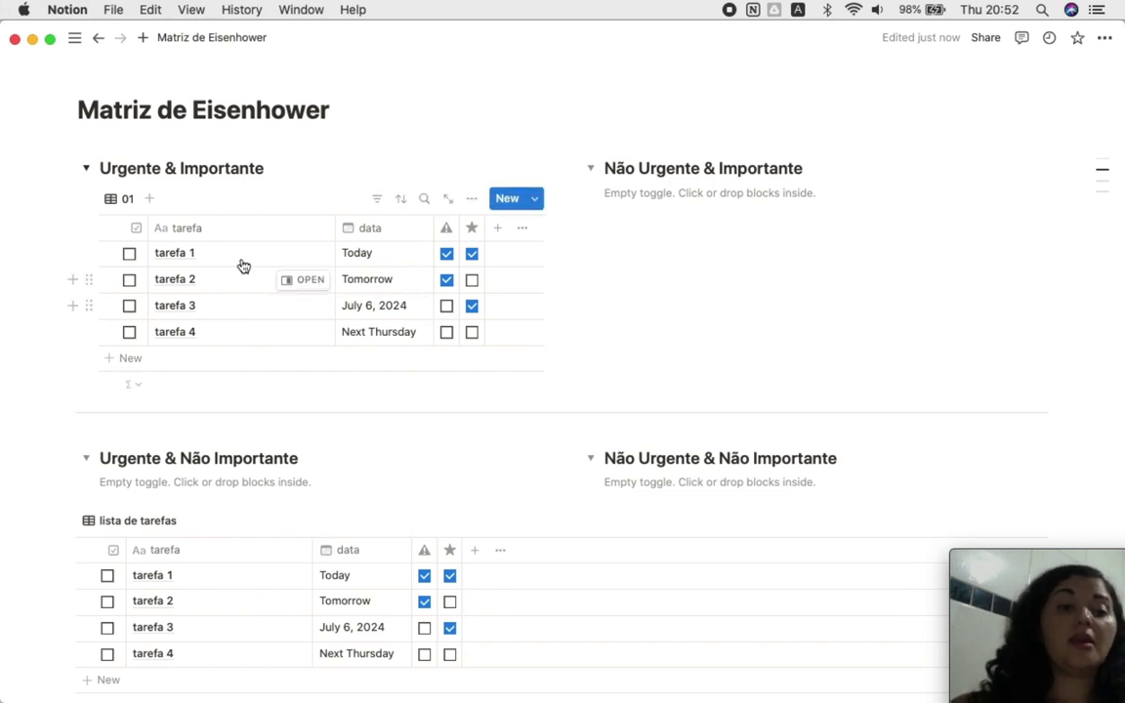
Step: Switch the 01 view's layout from Table to List
scroll(158, 543, down, 1)
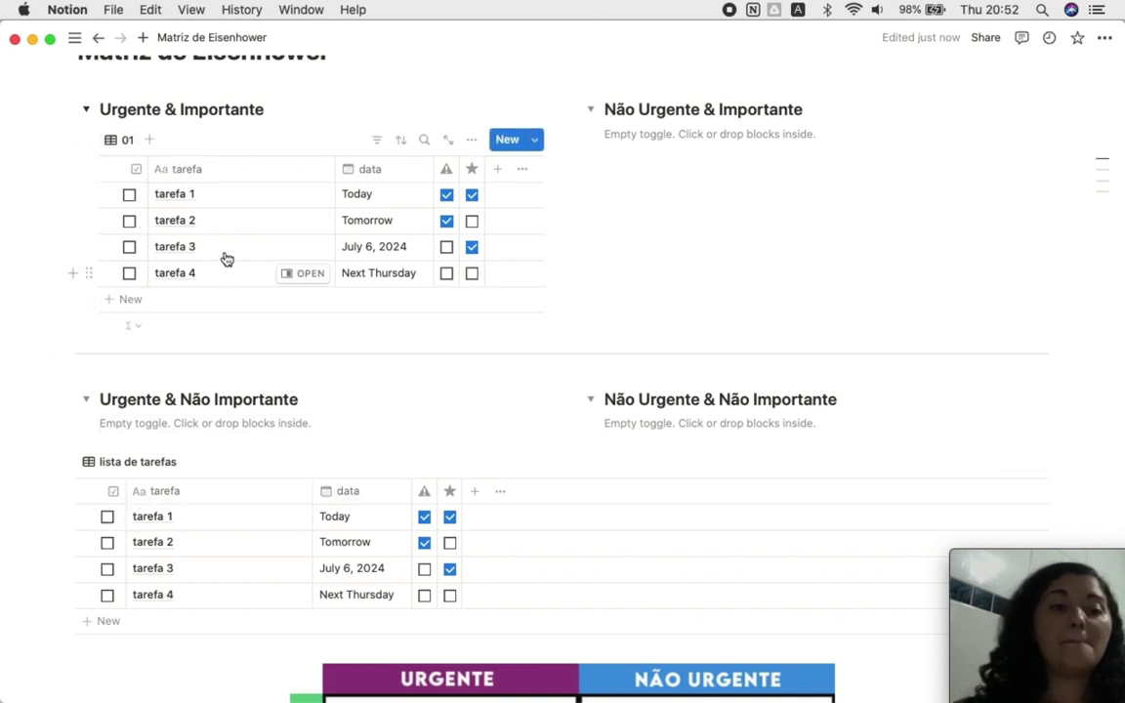
scroll(229, 252, up, 2)
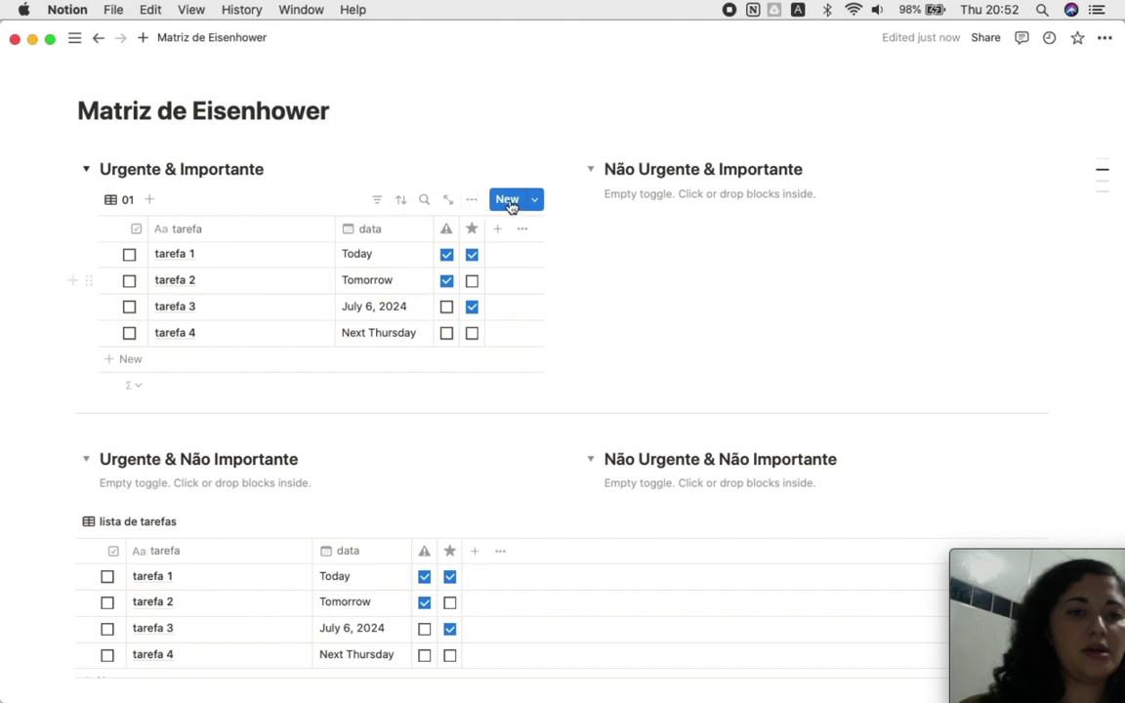
click(471, 200)
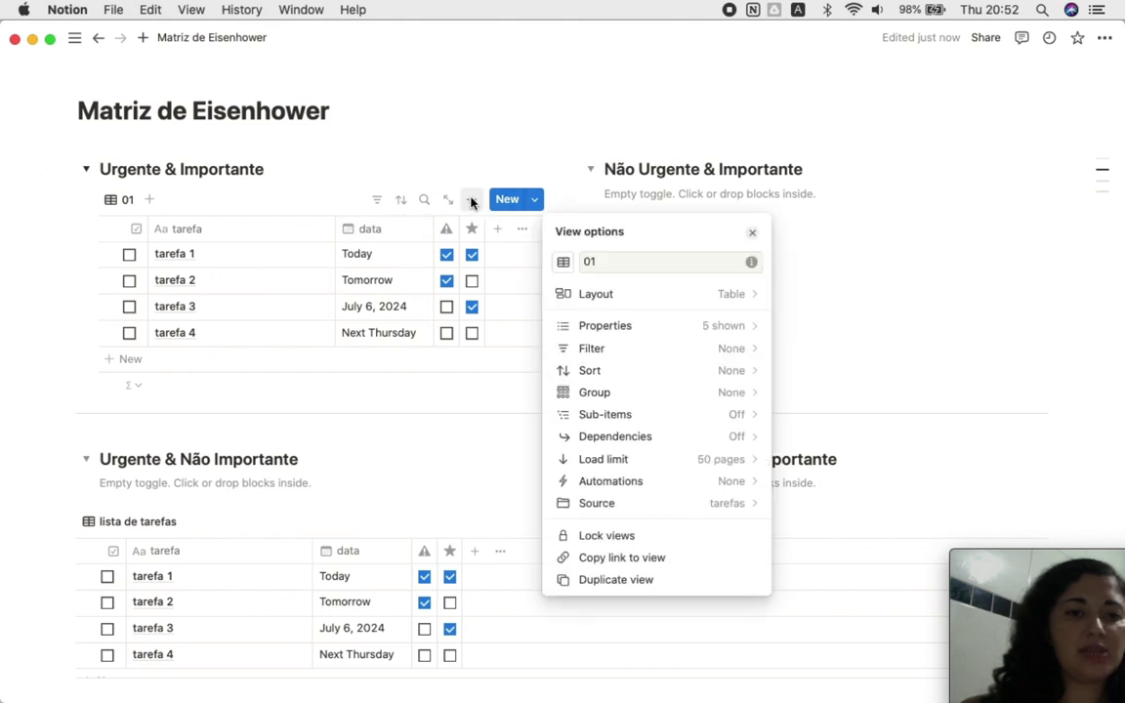
click(619, 297)
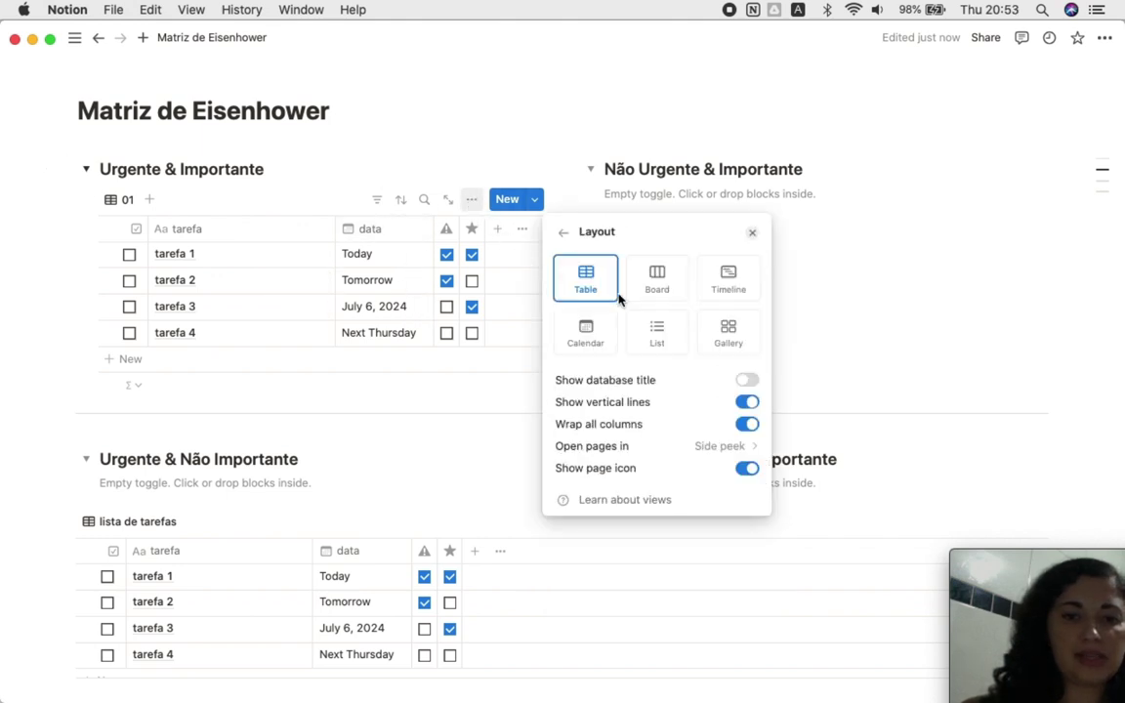
click(667, 345)
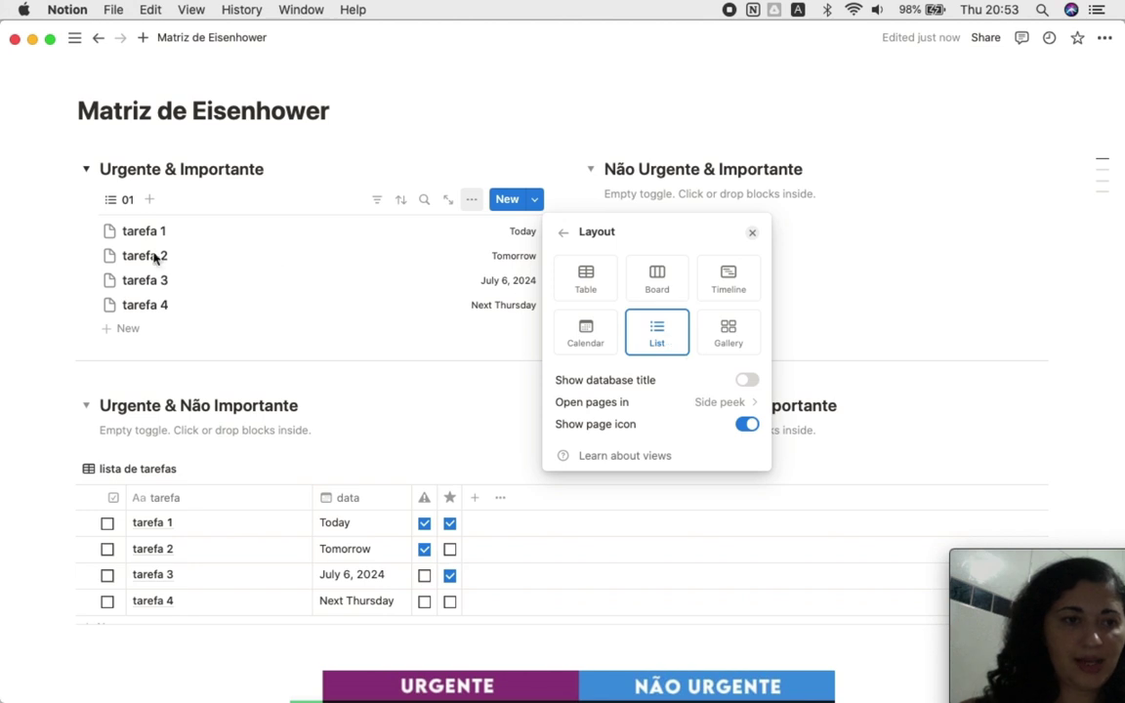
Step: Make the feita property visible in the 01 list's properties
click(564, 233)
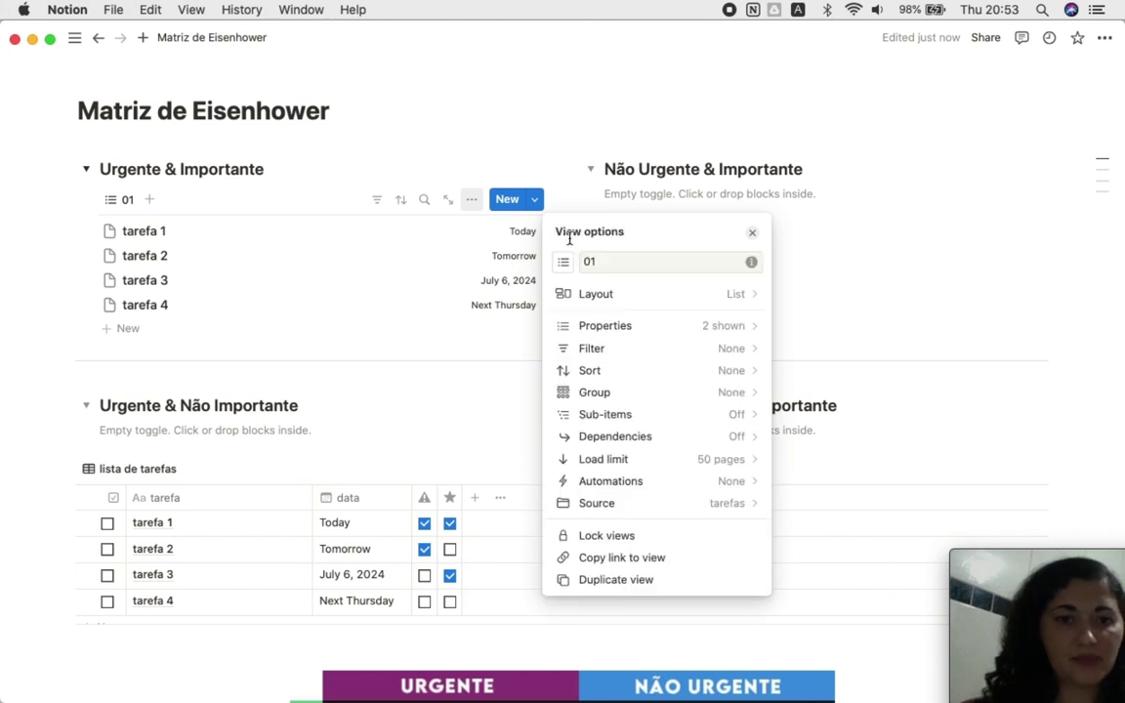
click(693, 330)
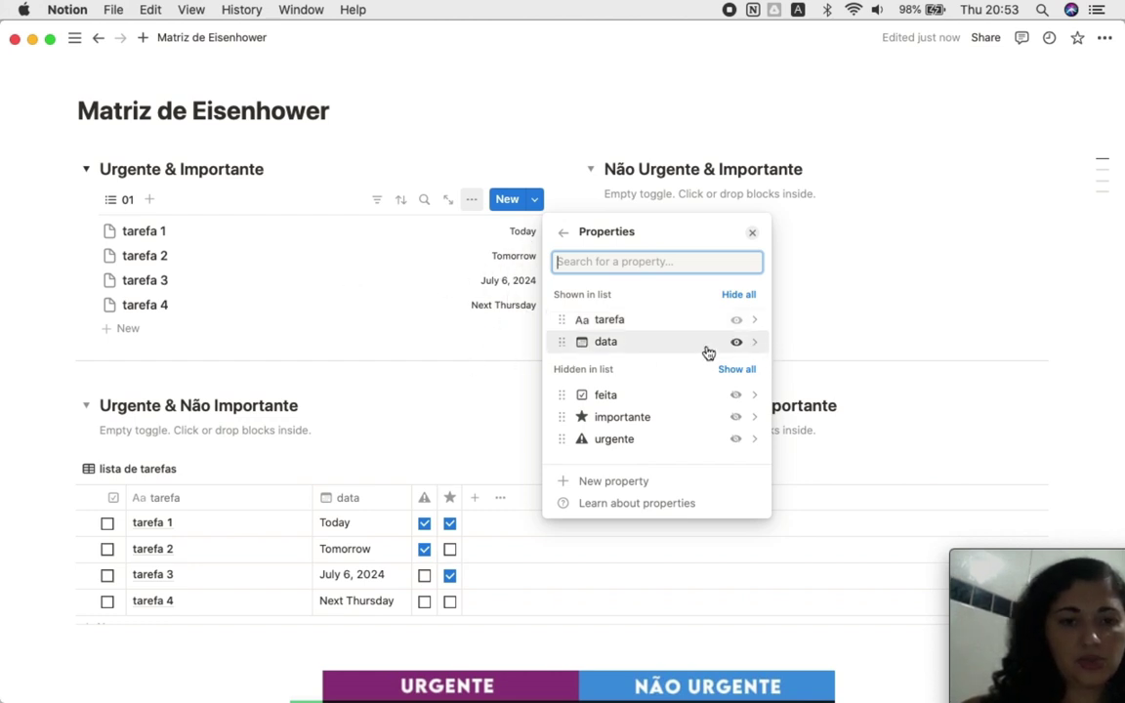
click(735, 395)
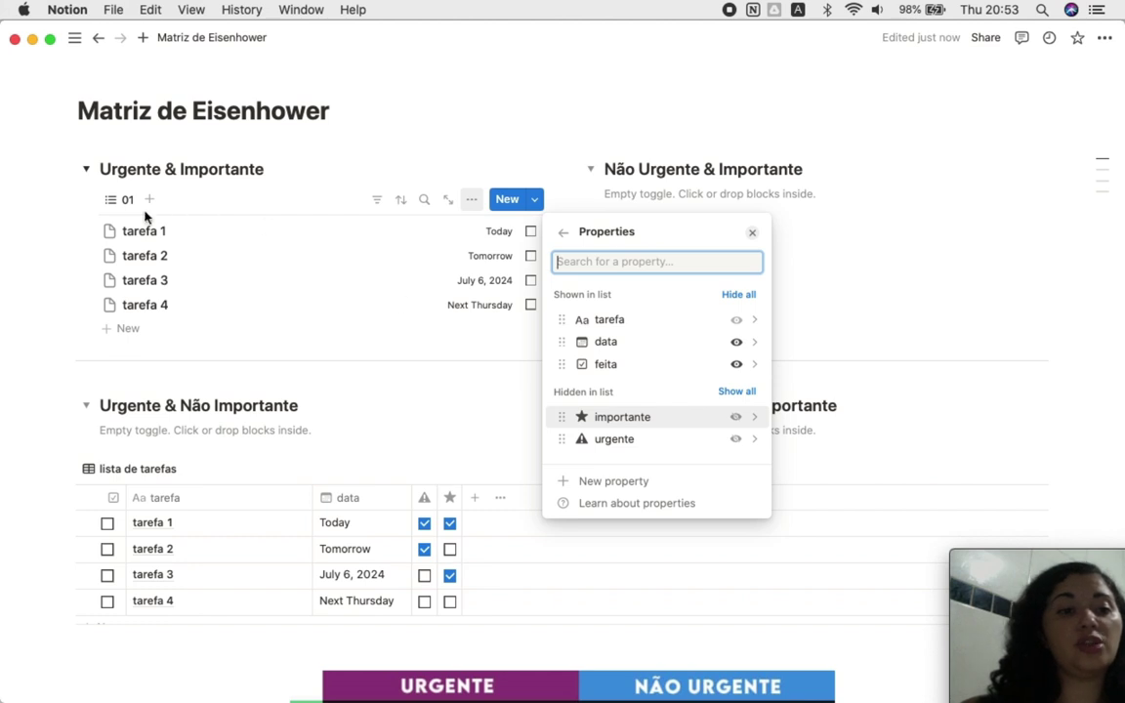
click(562, 232)
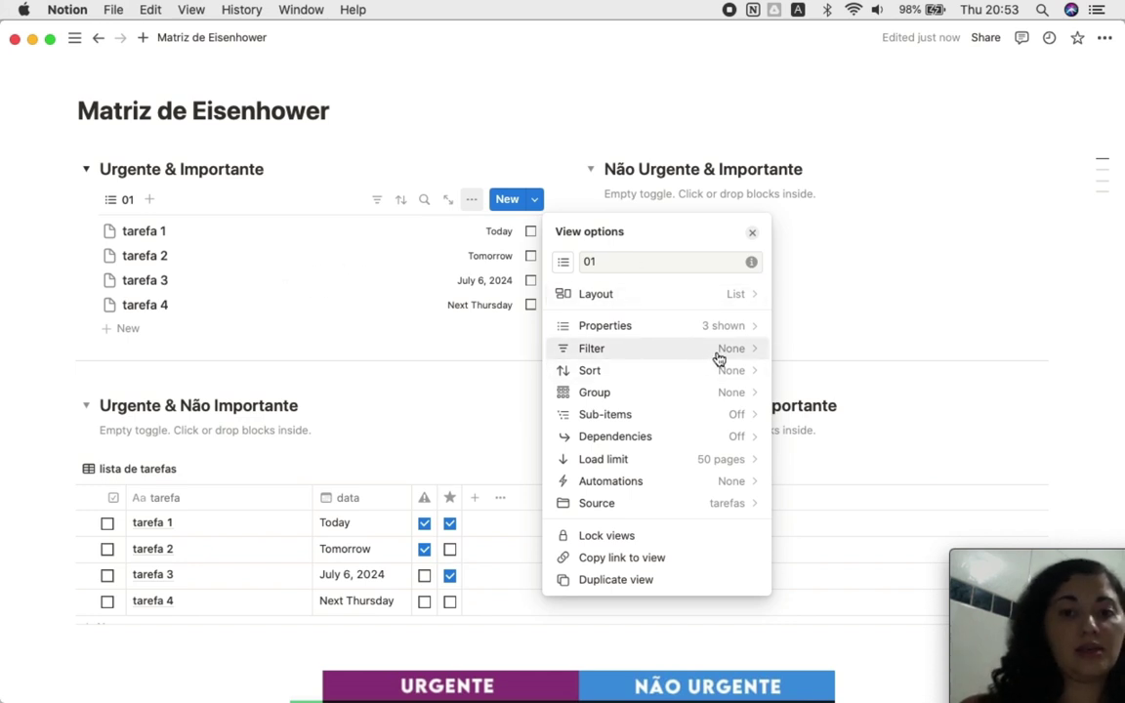
Step: Add the filters importante is Checked and urgente is Checked to the 01 list
click(631, 350)
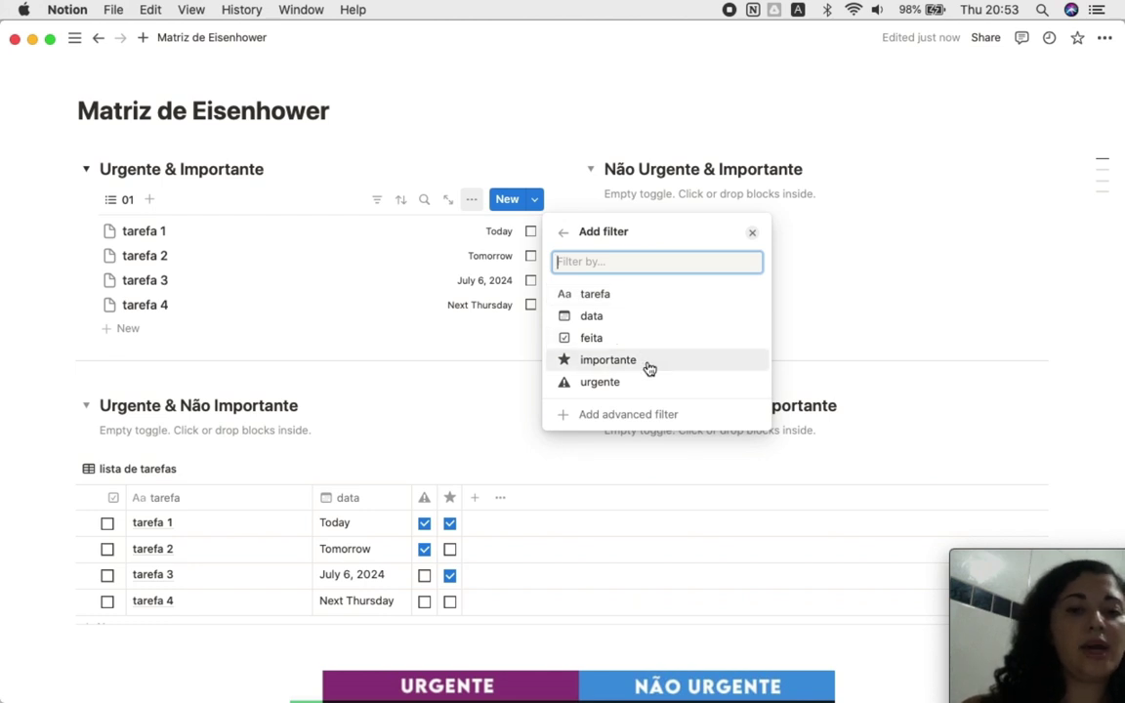
click(648, 363)
click(647, 265)
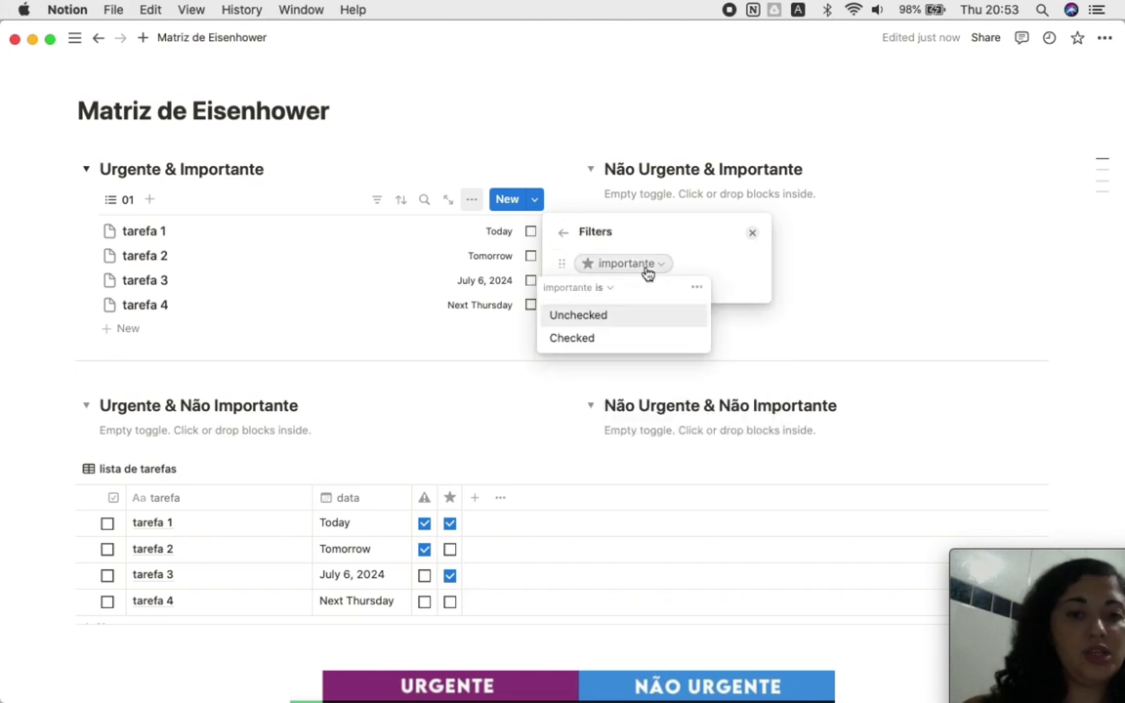
click(627, 342)
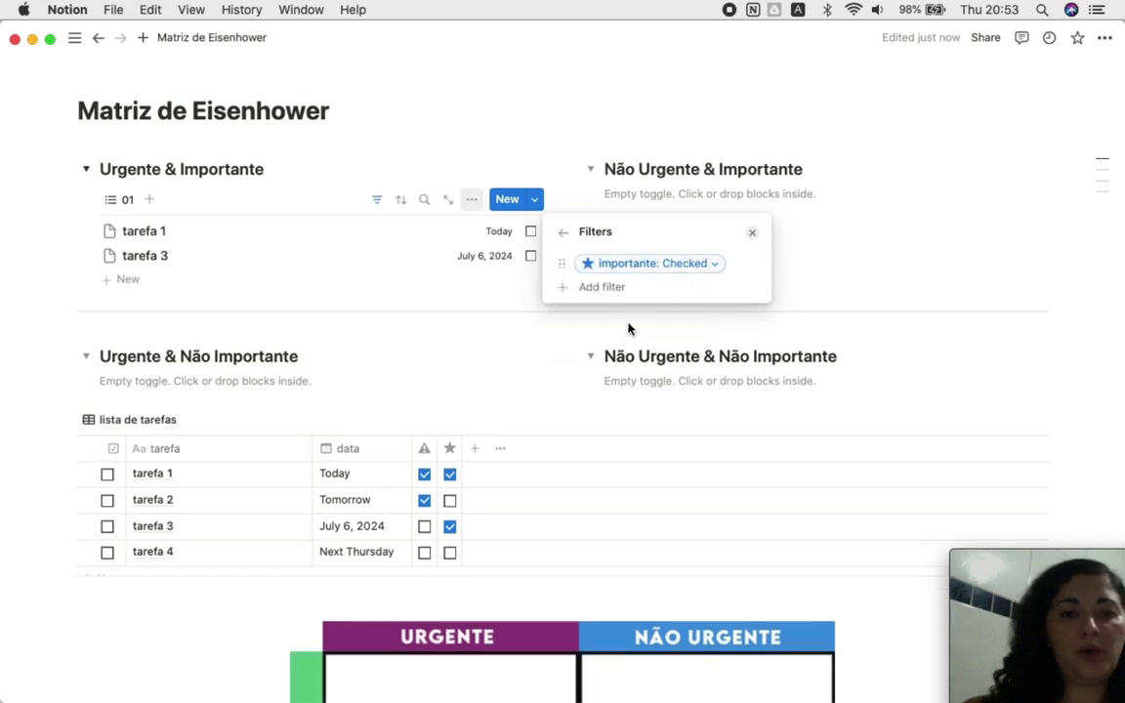
click(624, 288)
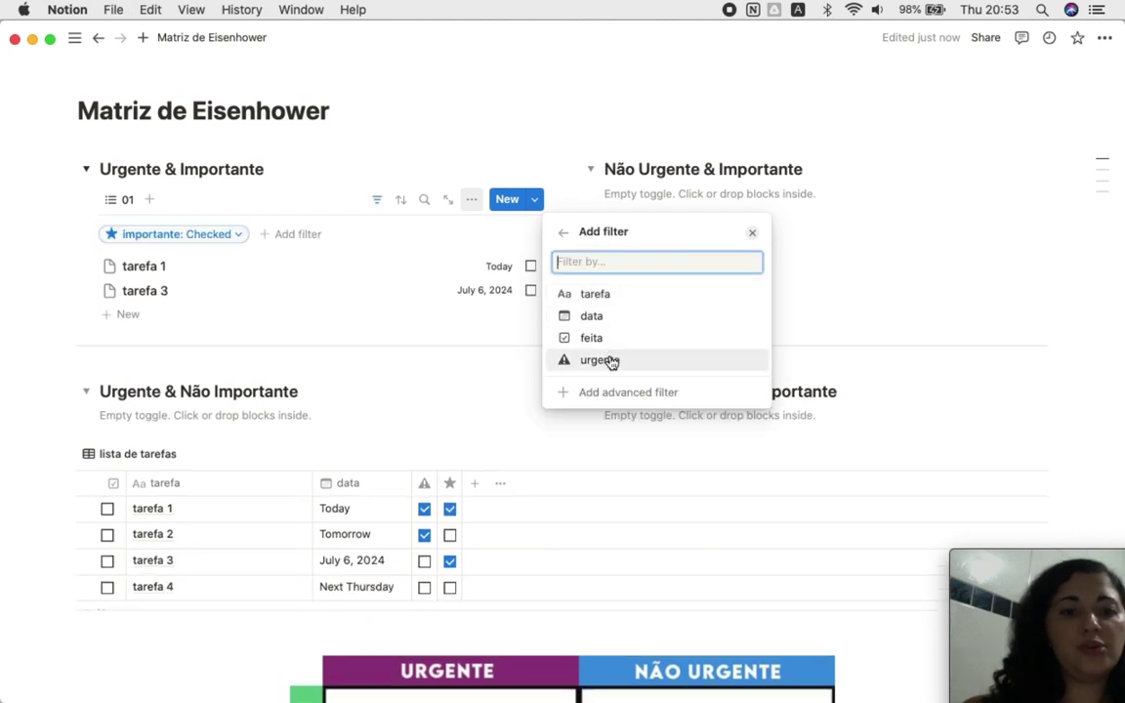
click(611, 359)
click(623, 292)
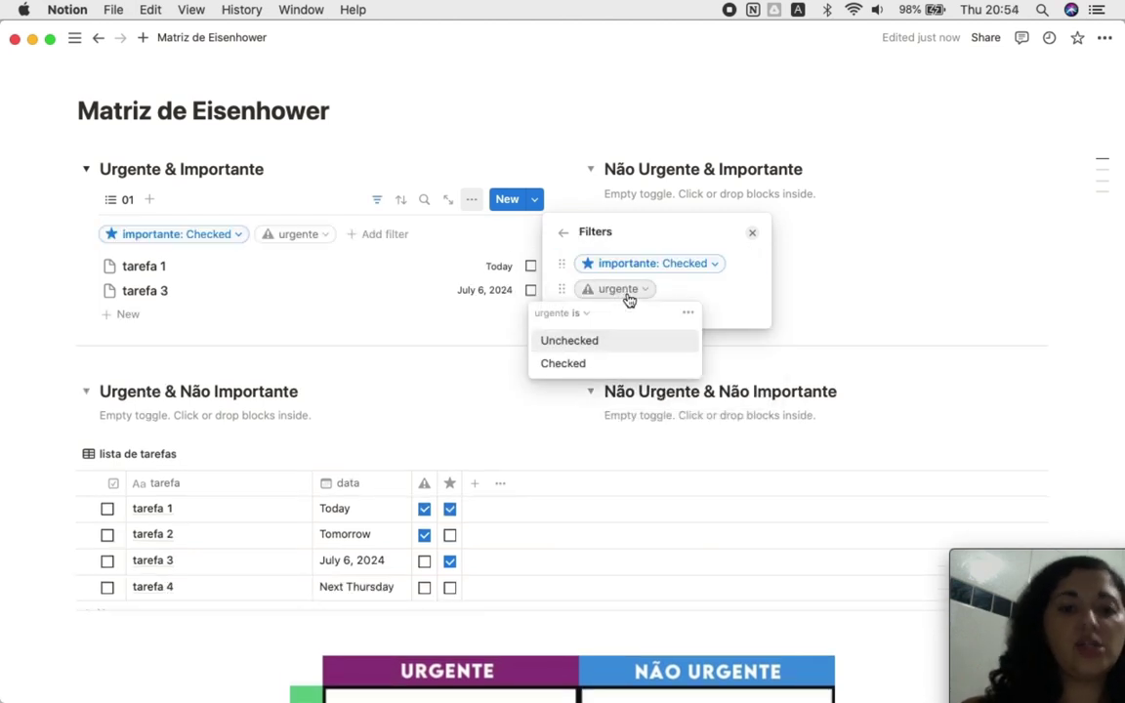
click(612, 365)
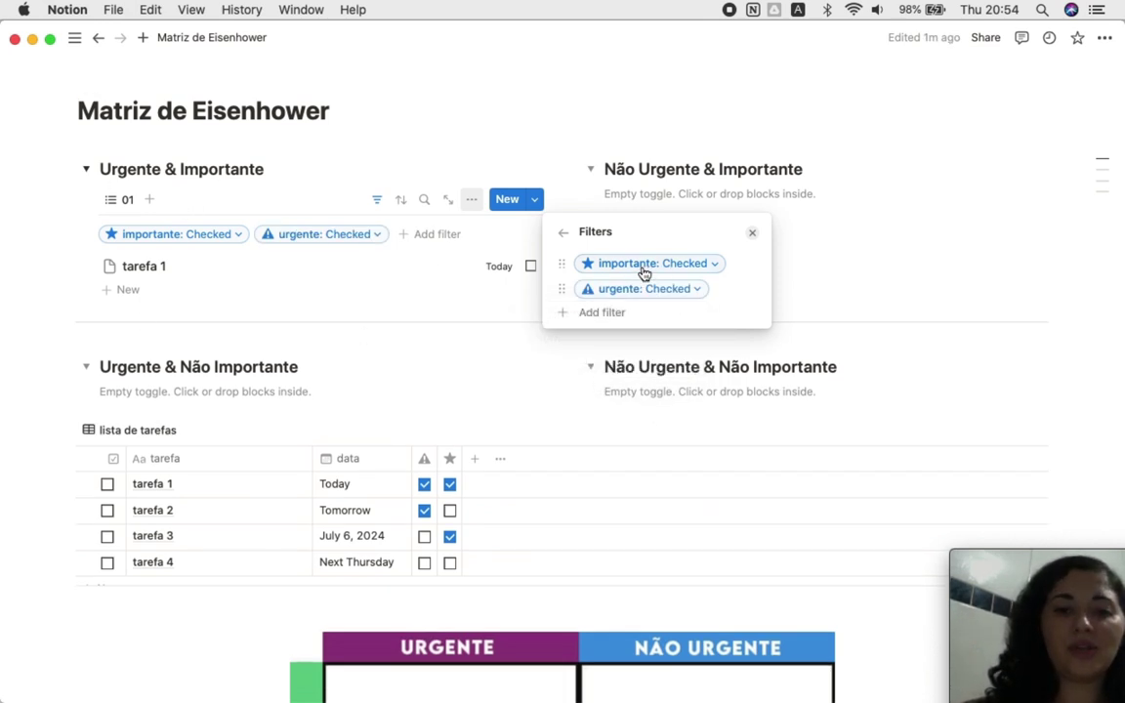
click(504, 168)
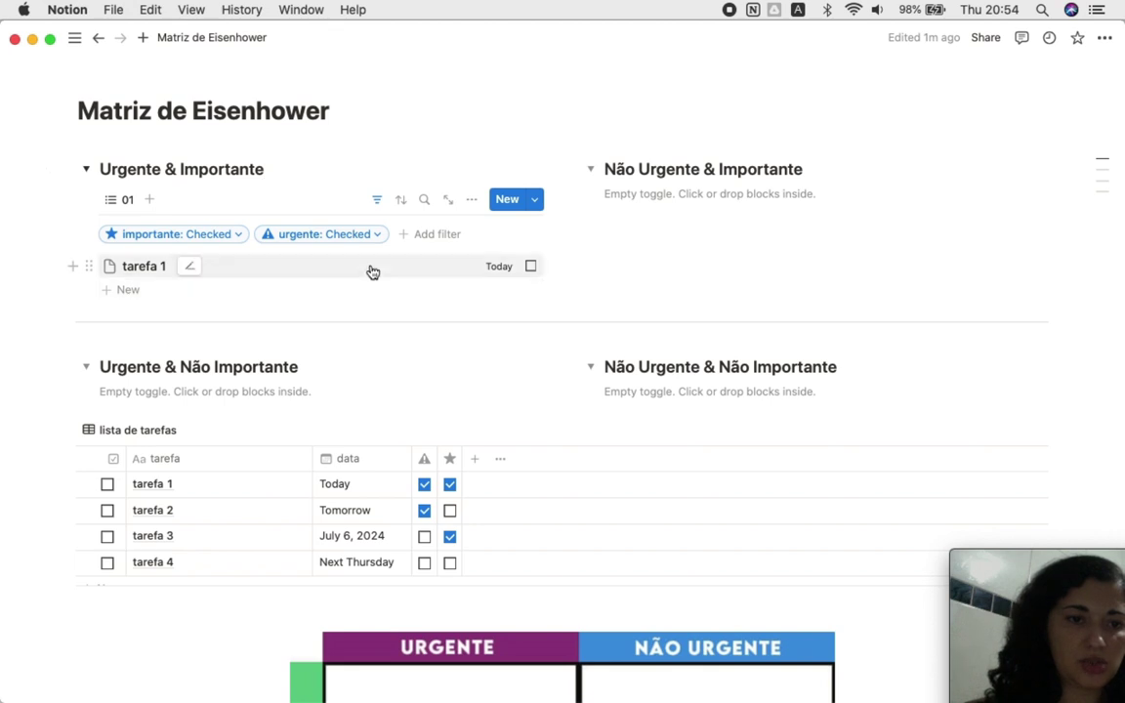
Step: Reopen the 01 list view's settings menu
click(472, 202)
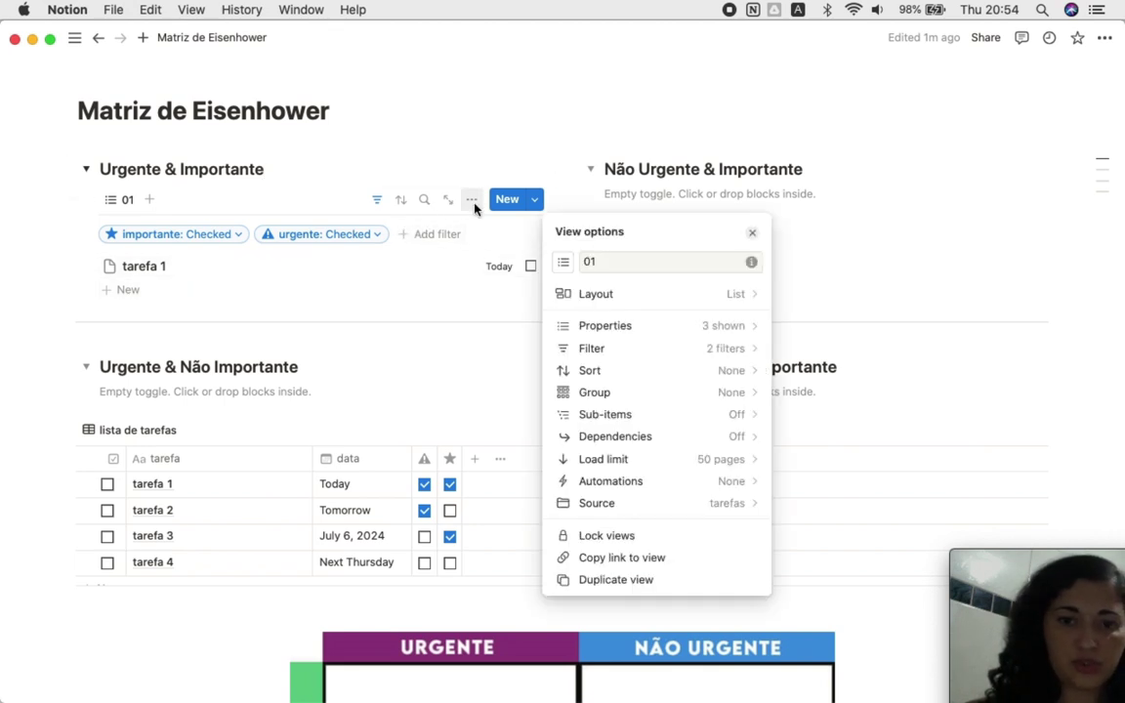
click(474, 205)
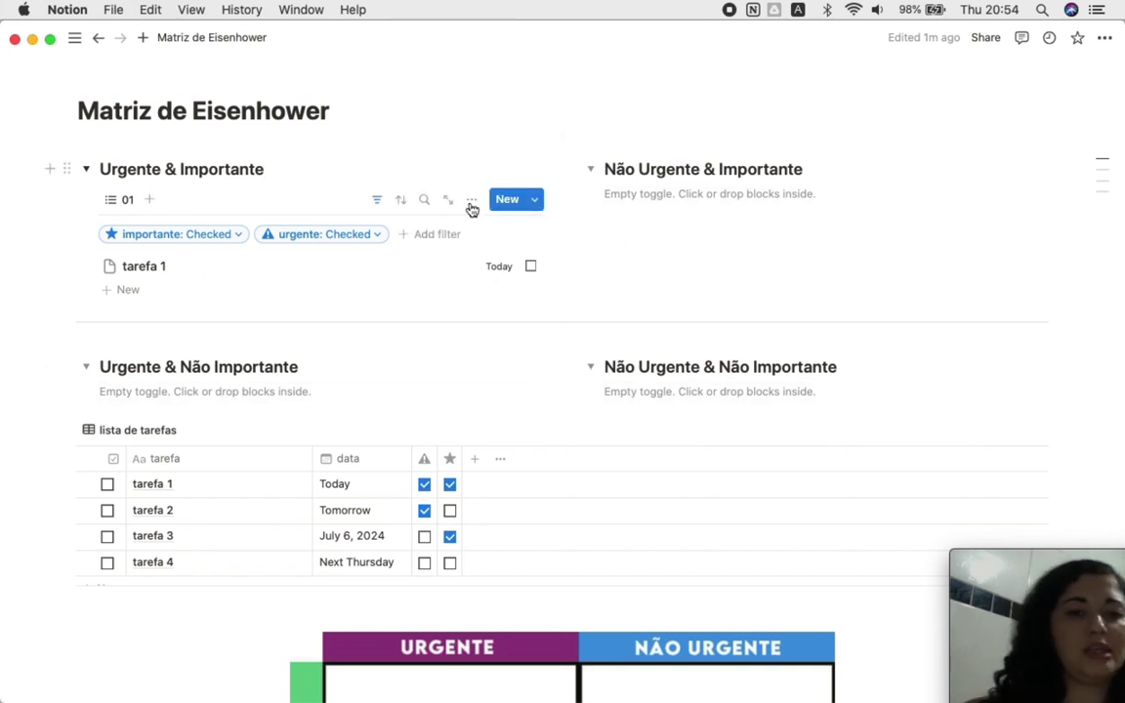
click(473, 202)
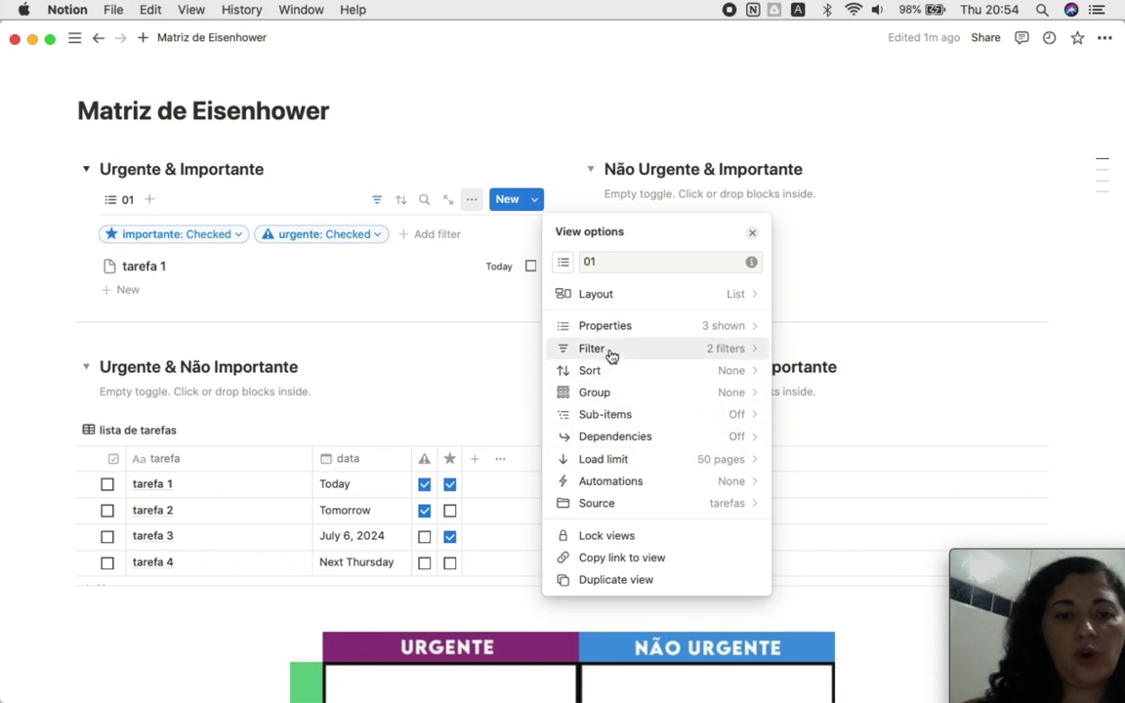
Step: Paste the 01 view link into Não Urgente & Importante as a linked view
click(615, 561)
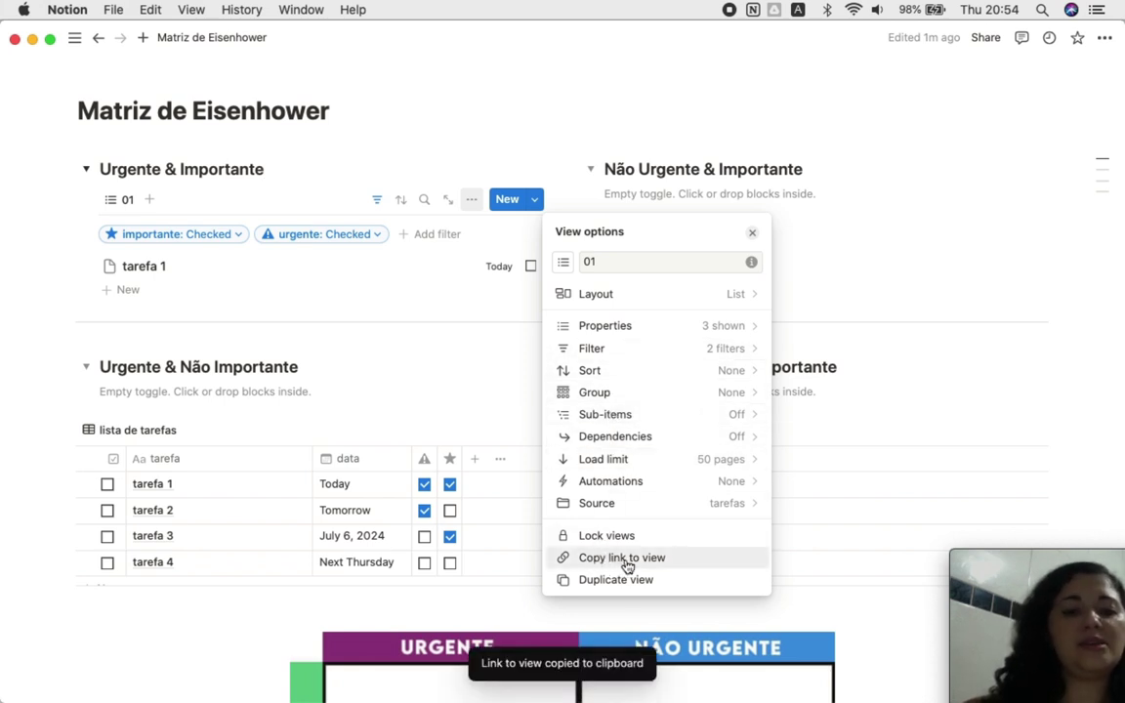
click(821, 209)
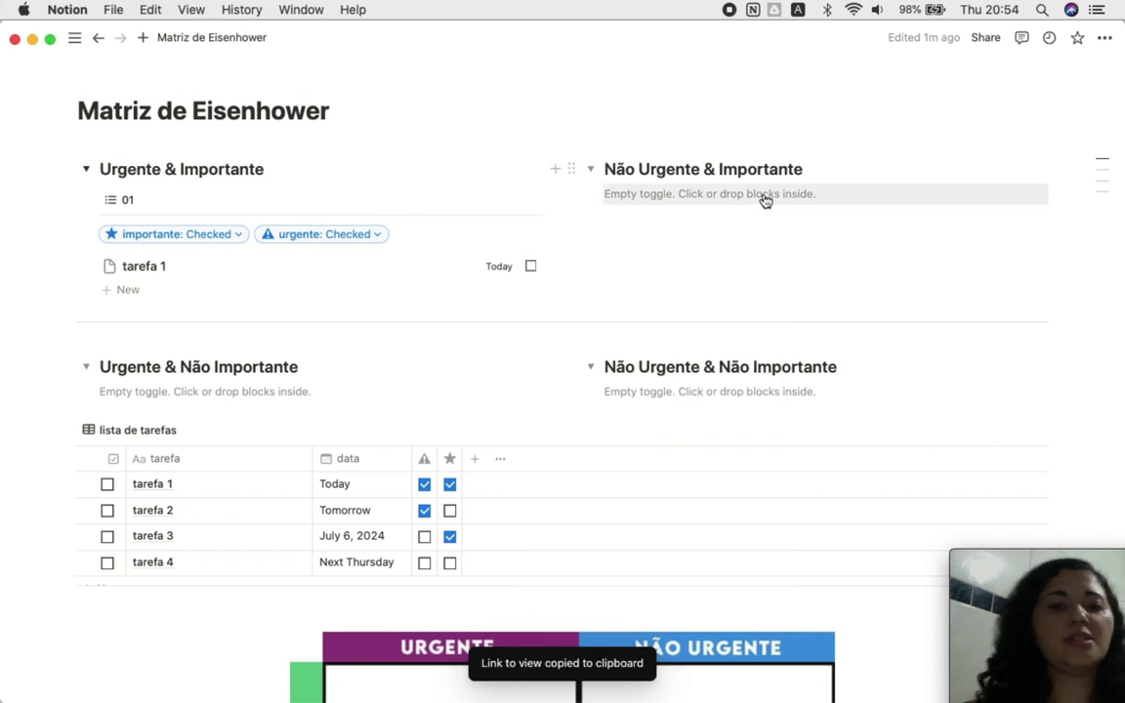
click(764, 198)
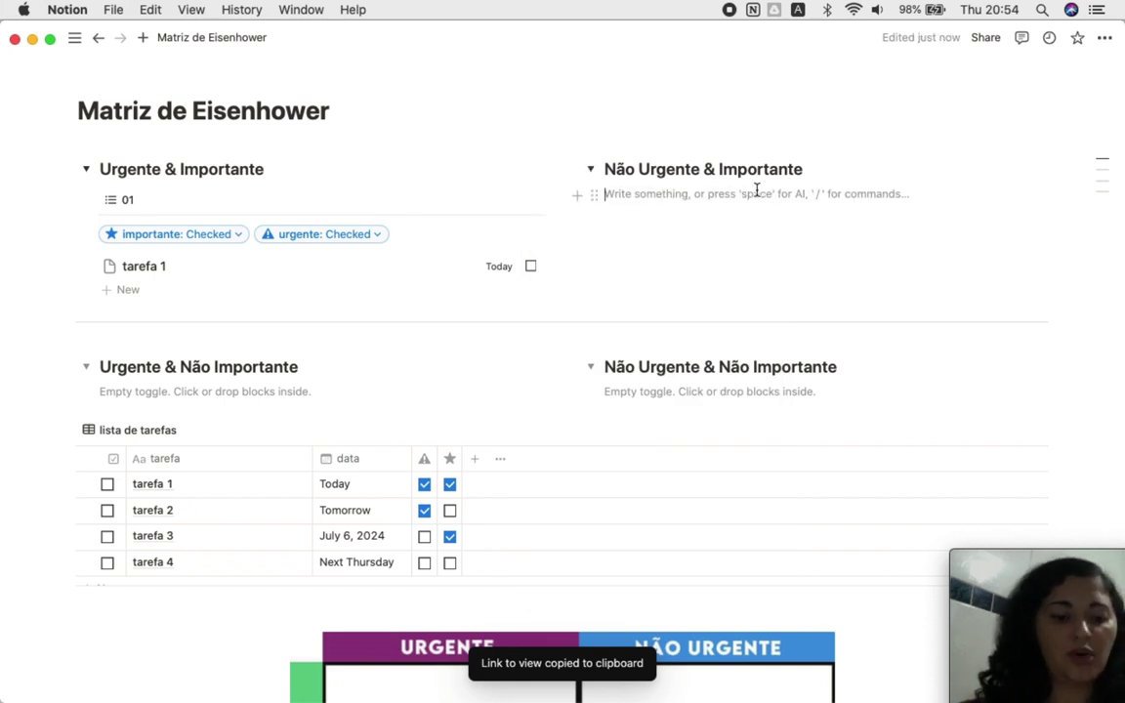
key(super+v)
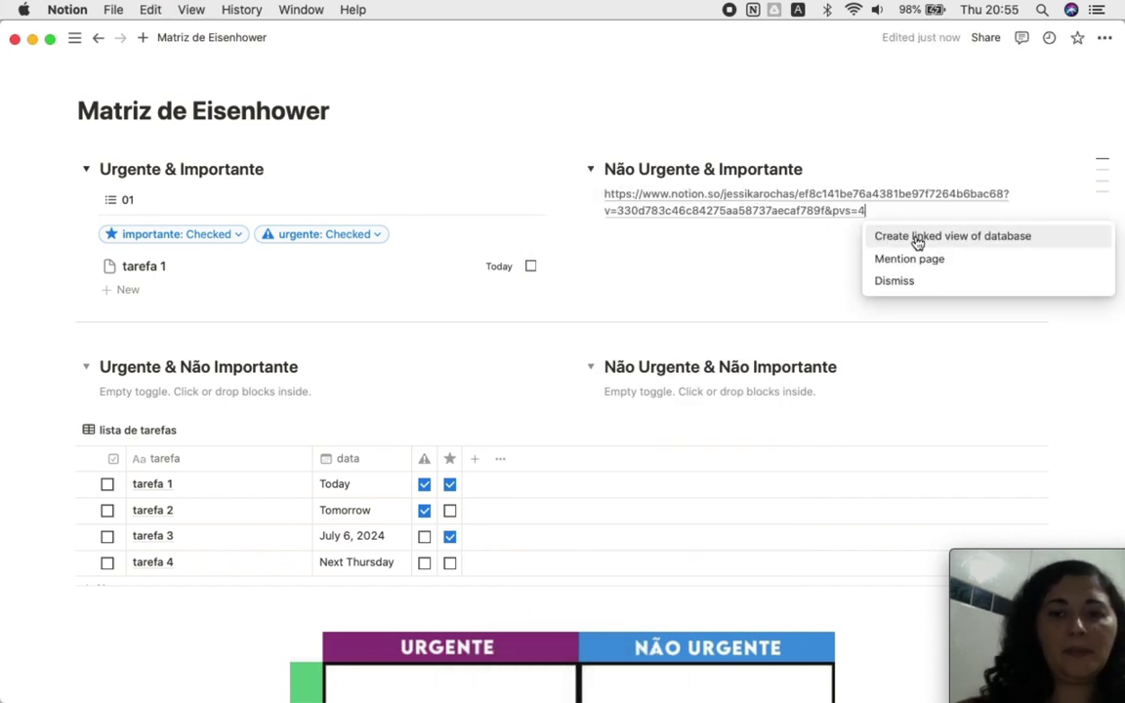
click(918, 237)
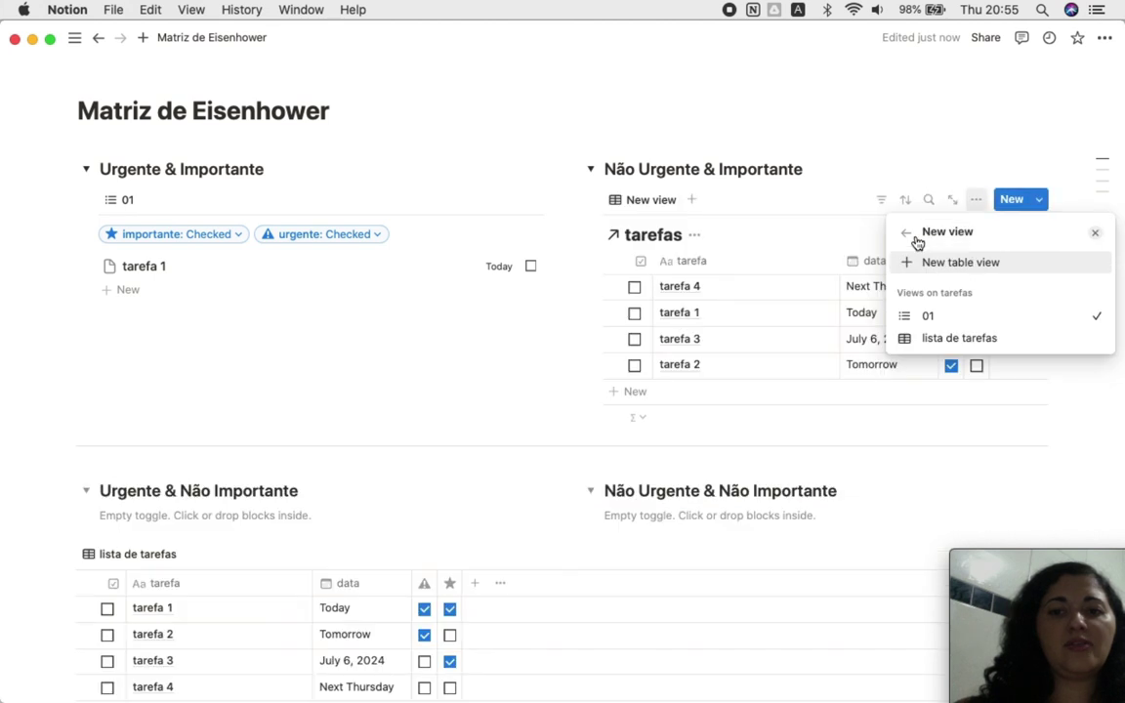
click(928, 319)
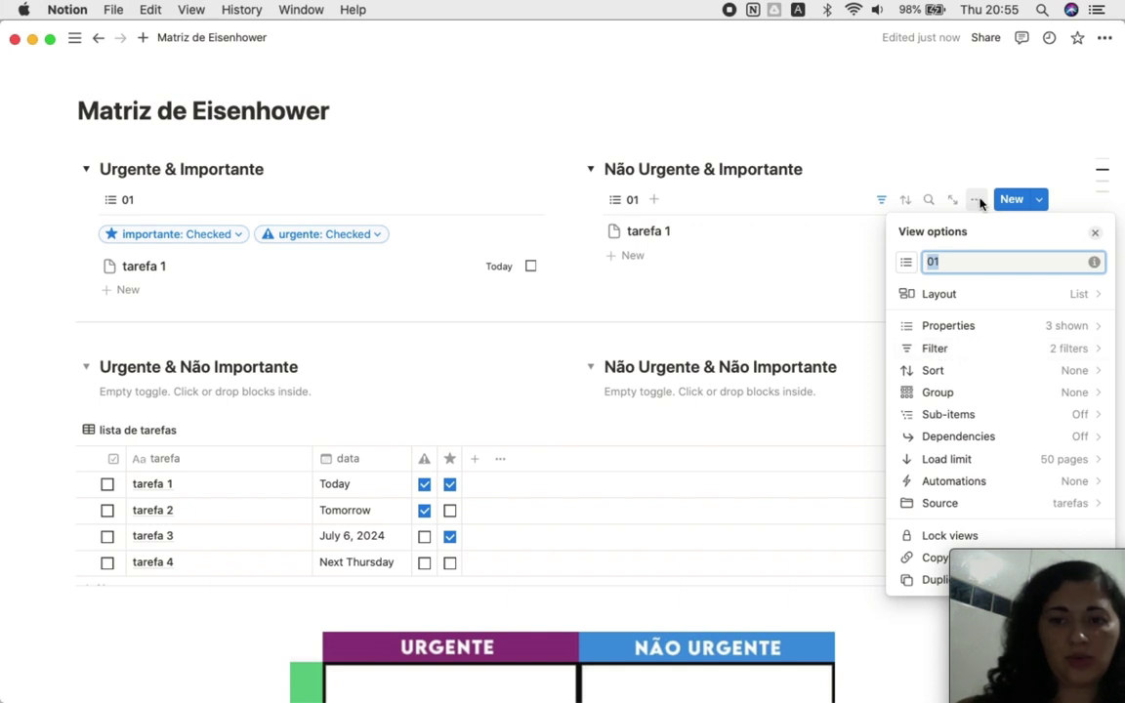
click(910, 176)
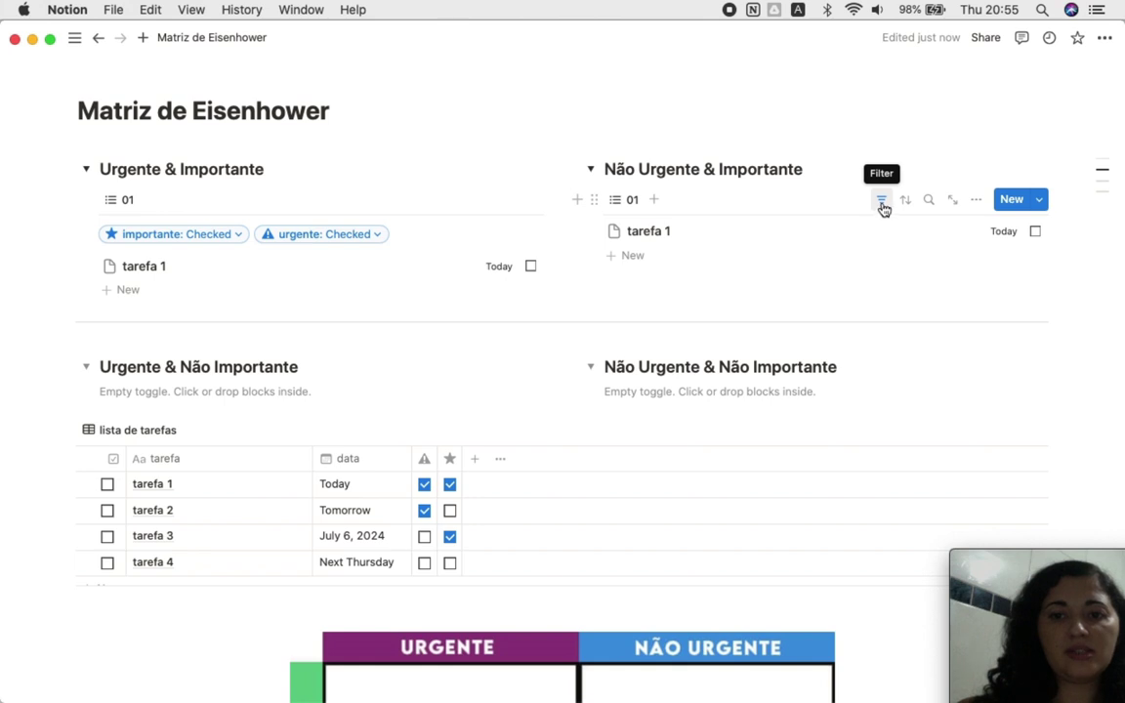
Step: Change this view's urgente filter to Unchecked
click(882, 203)
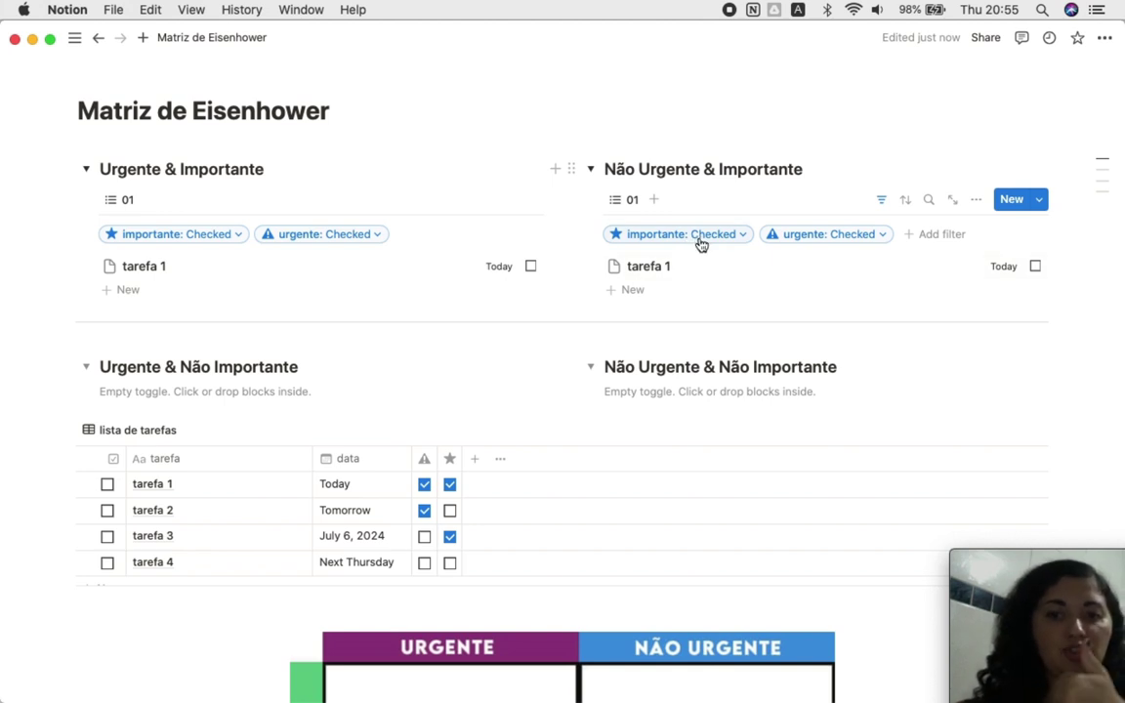
click(848, 236)
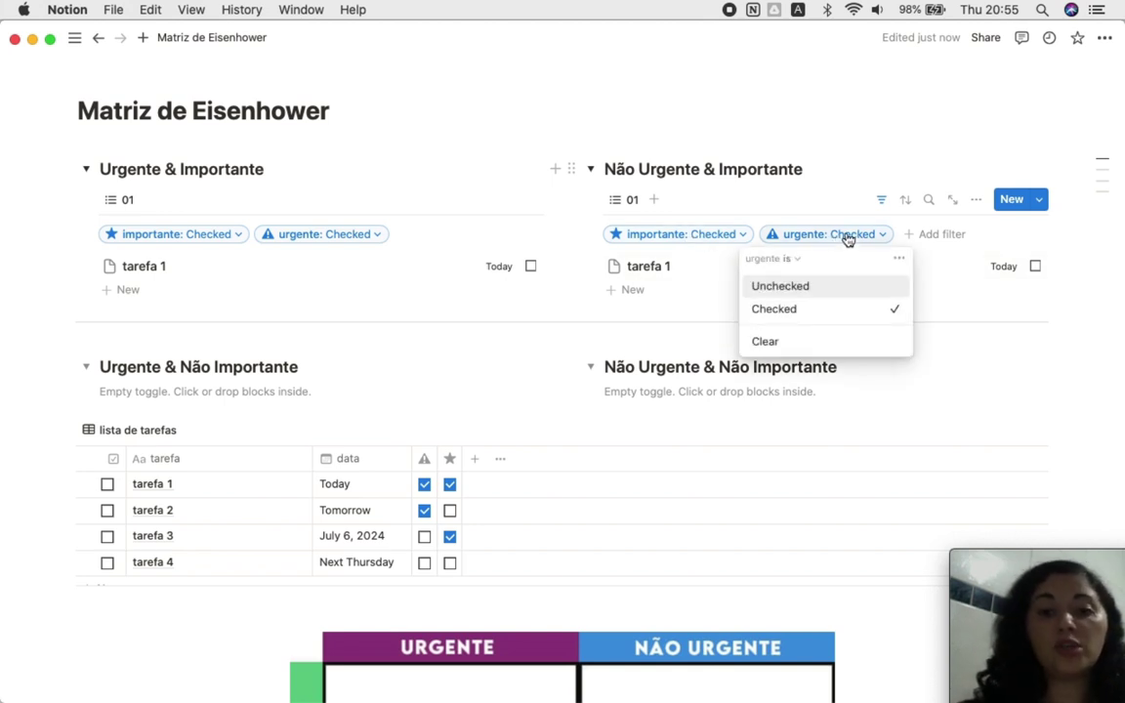
click(809, 289)
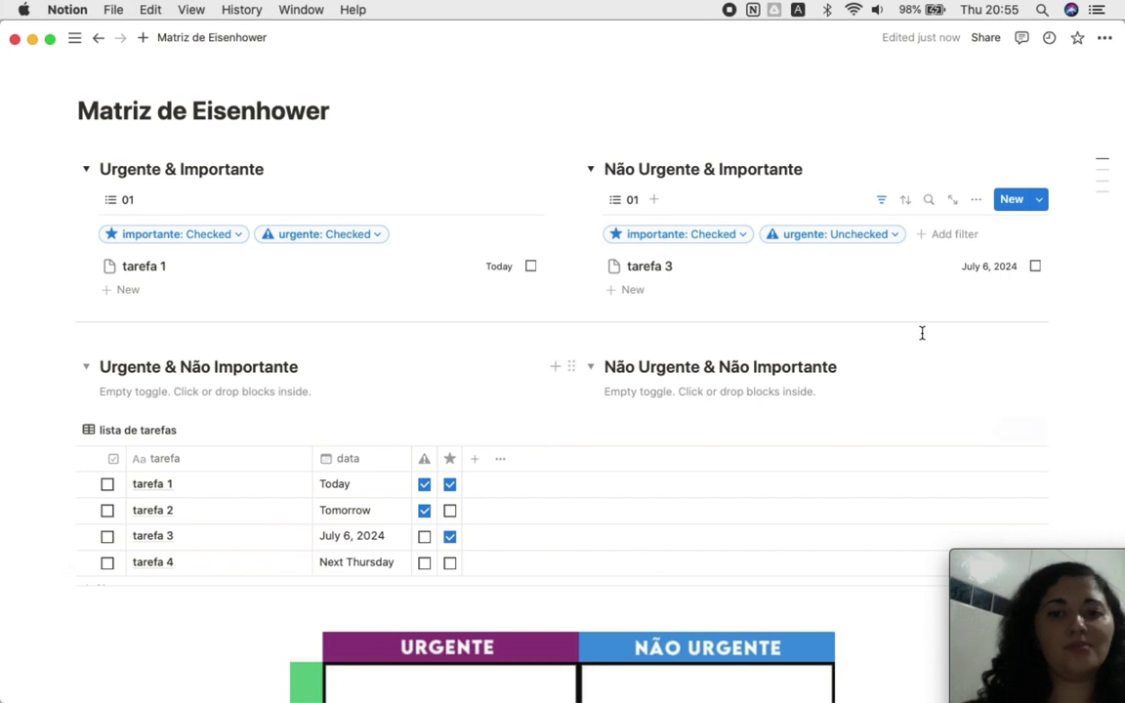
Step: Rename the Não Urgente & Importante view to 02
click(631, 200)
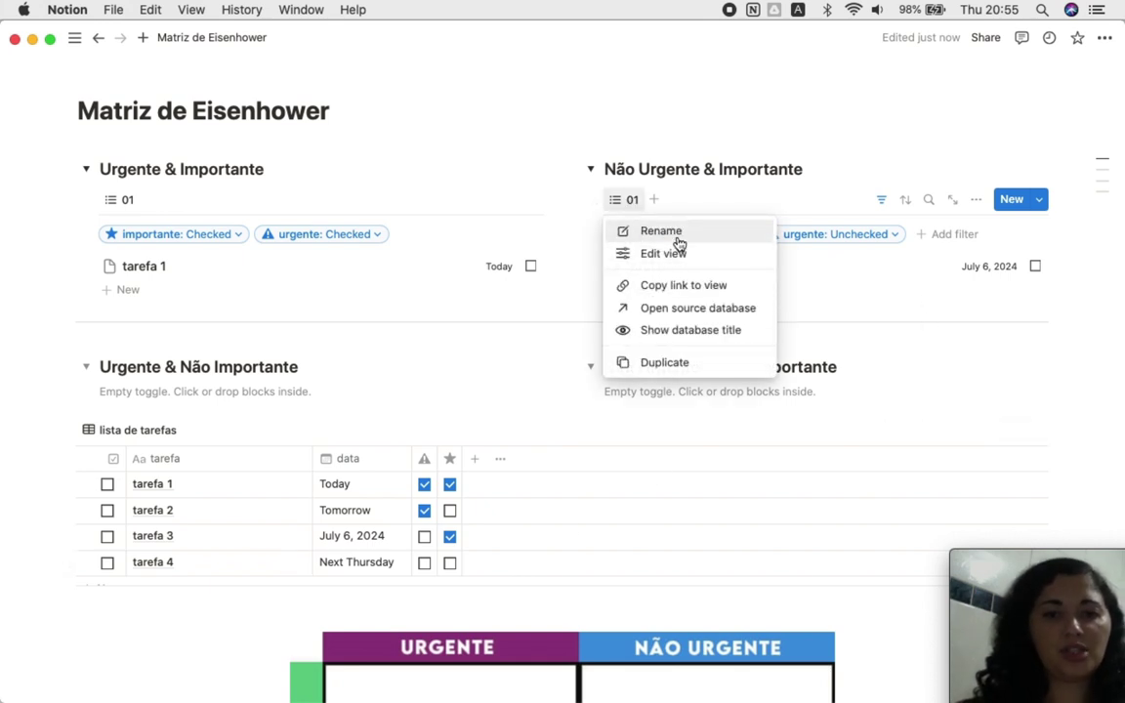
click(674, 237)
text(02)
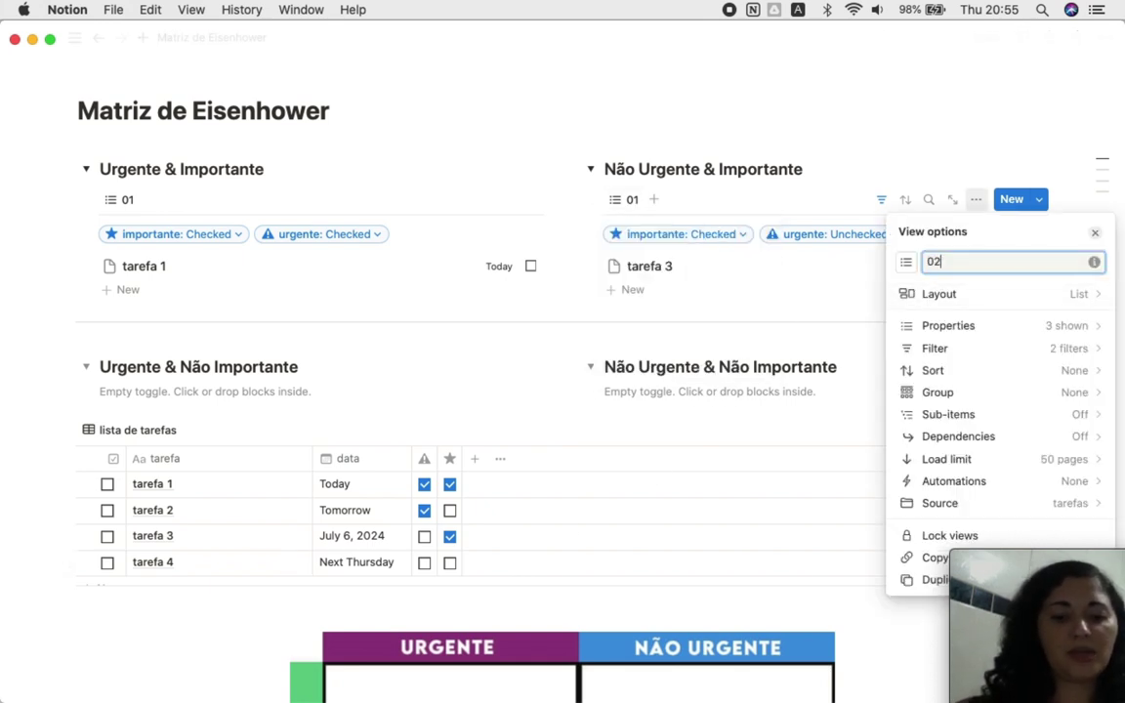
click(922, 145)
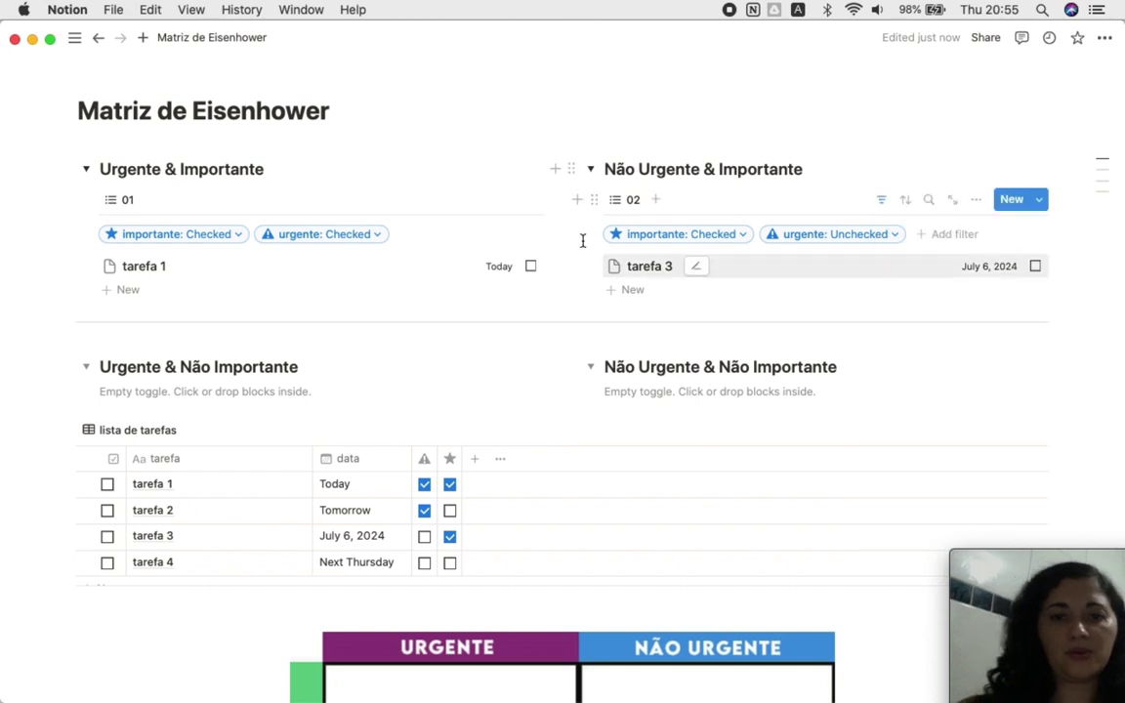
scroll(506, 330, down, 1)
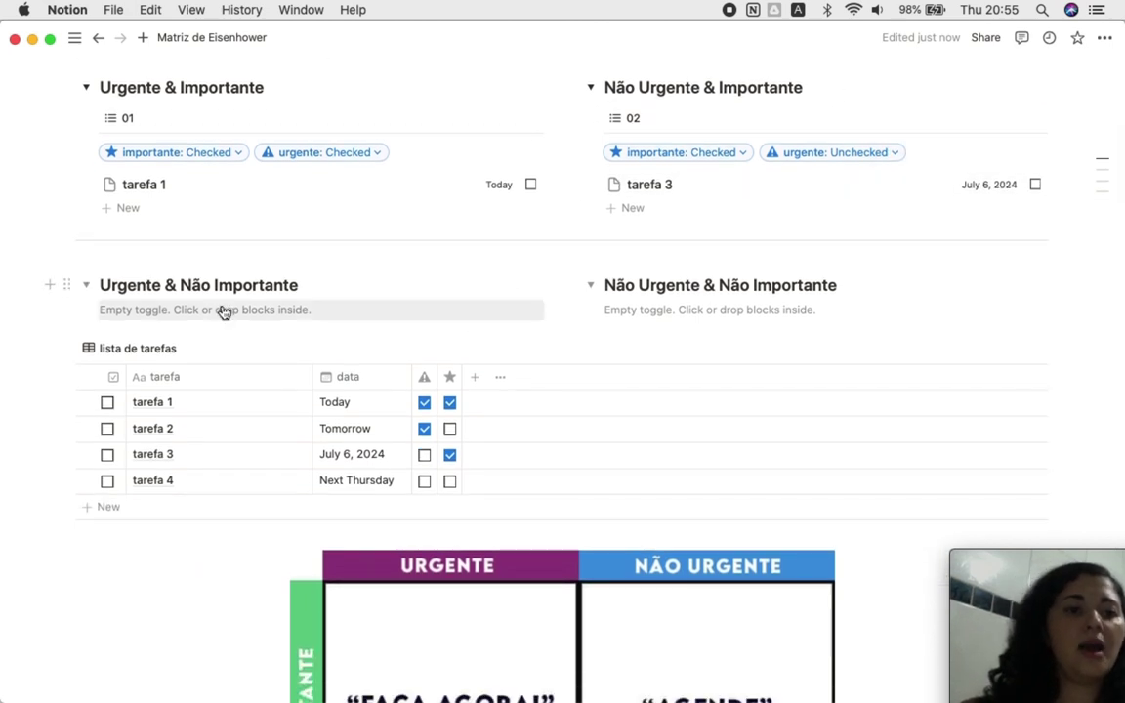
Step: Paste a linked copy of view 01 under Urgente & Não Importante and name it 03
click(223, 309)
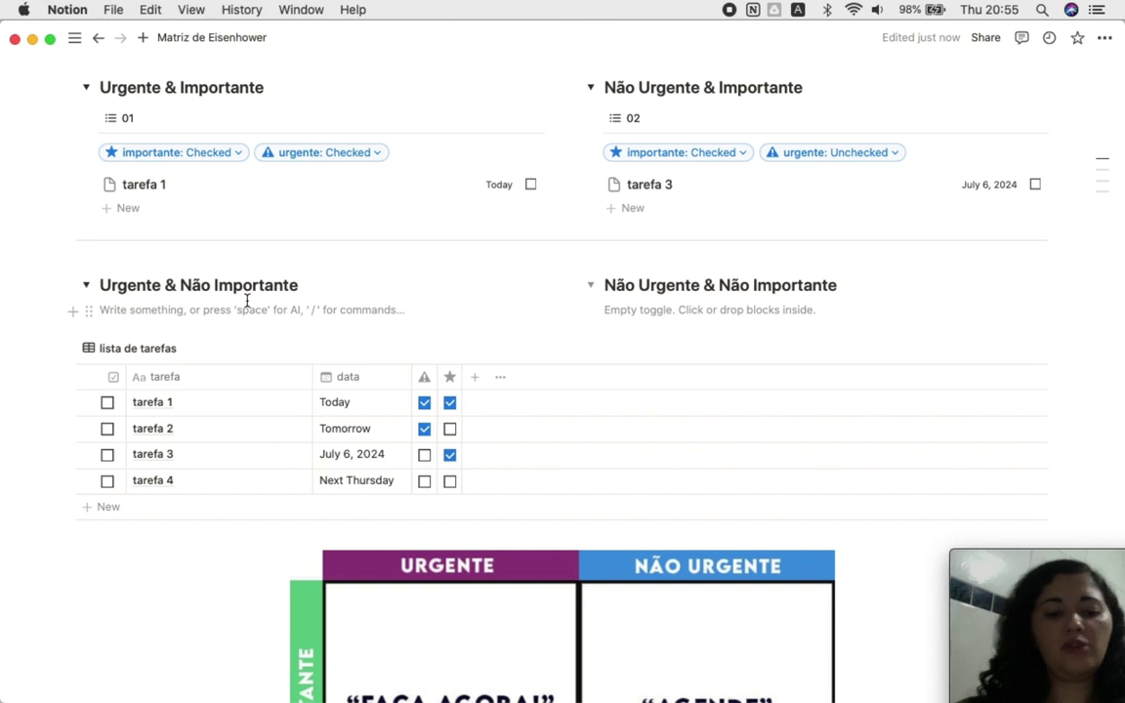
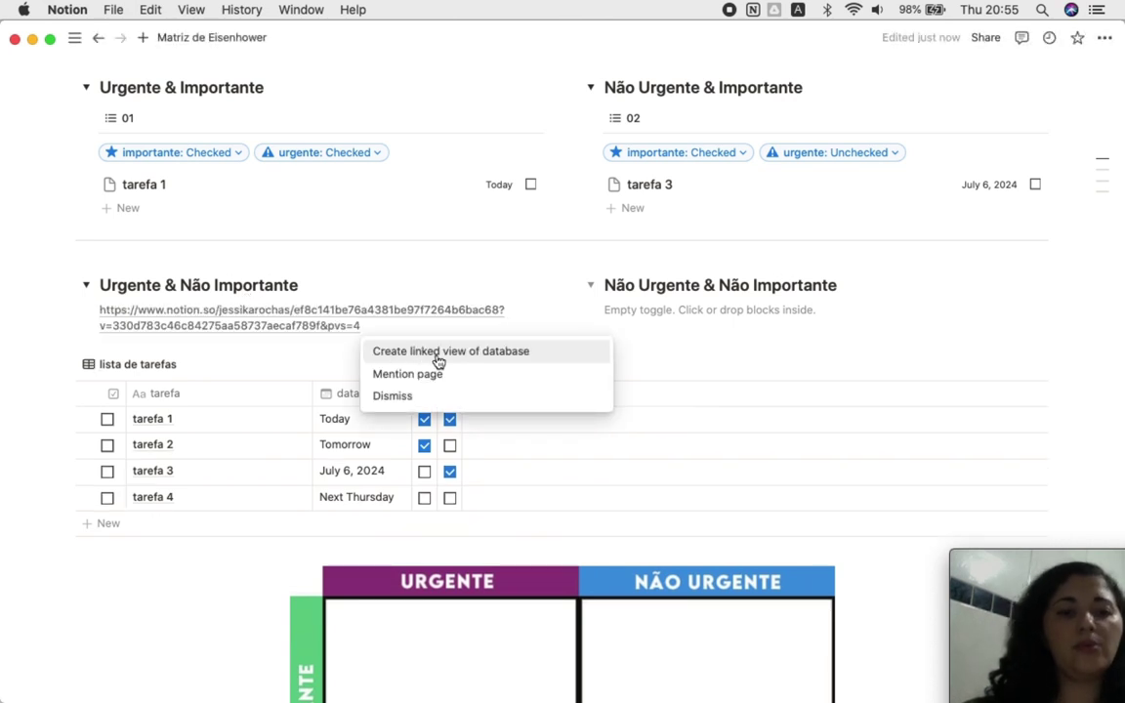
click(419, 353)
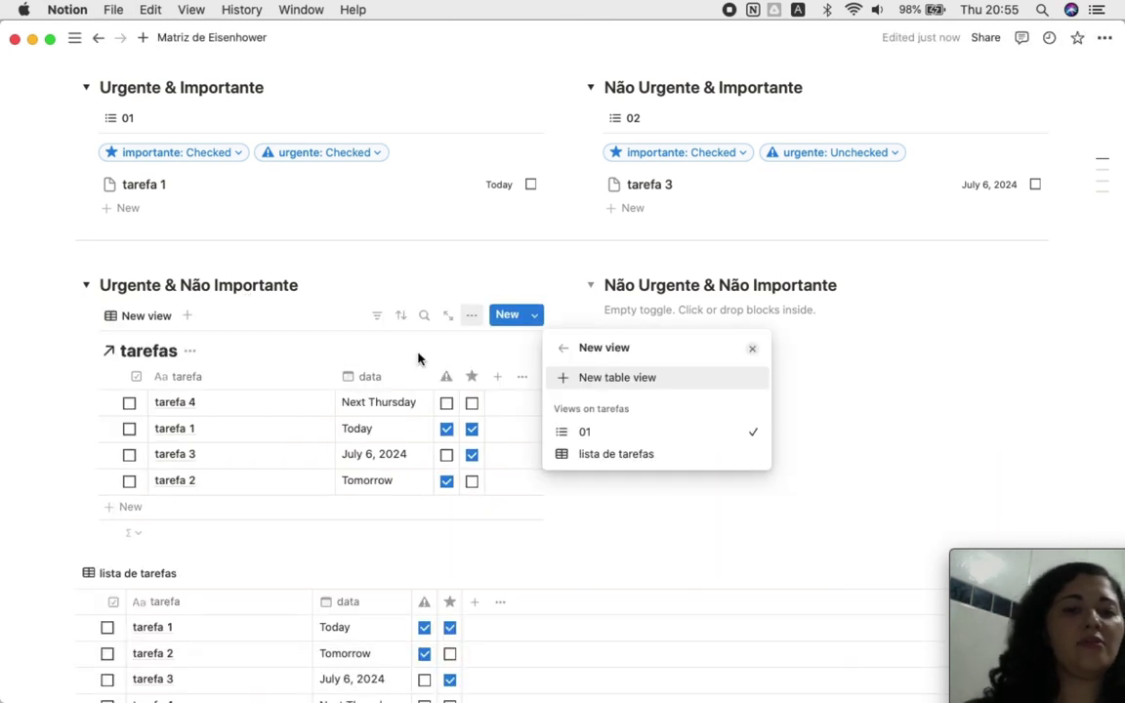
click(586, 431)
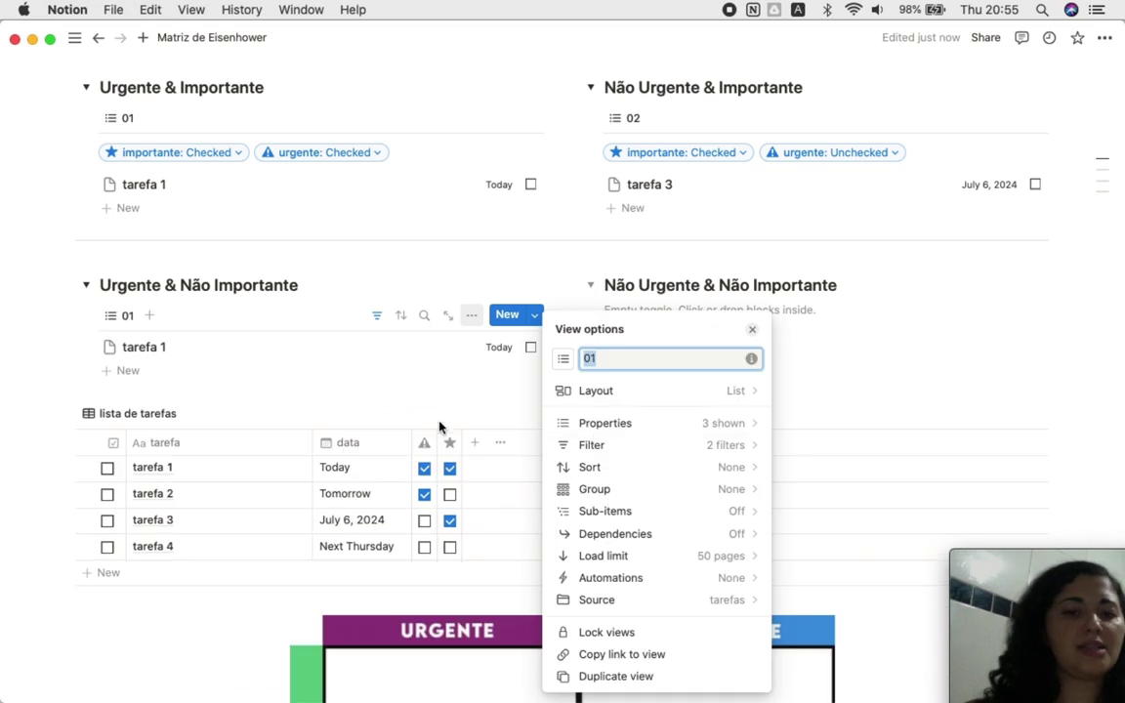
text(03)
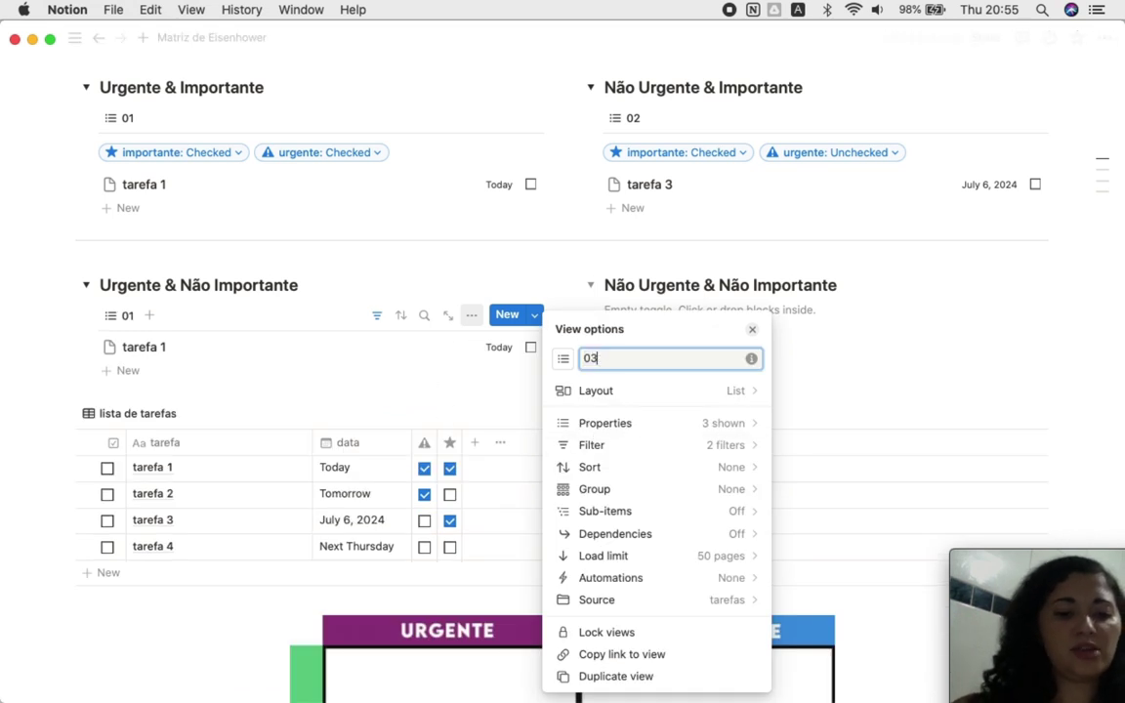
Step: Set the 03 view's importante filter to Unchecked
click(655, 456)
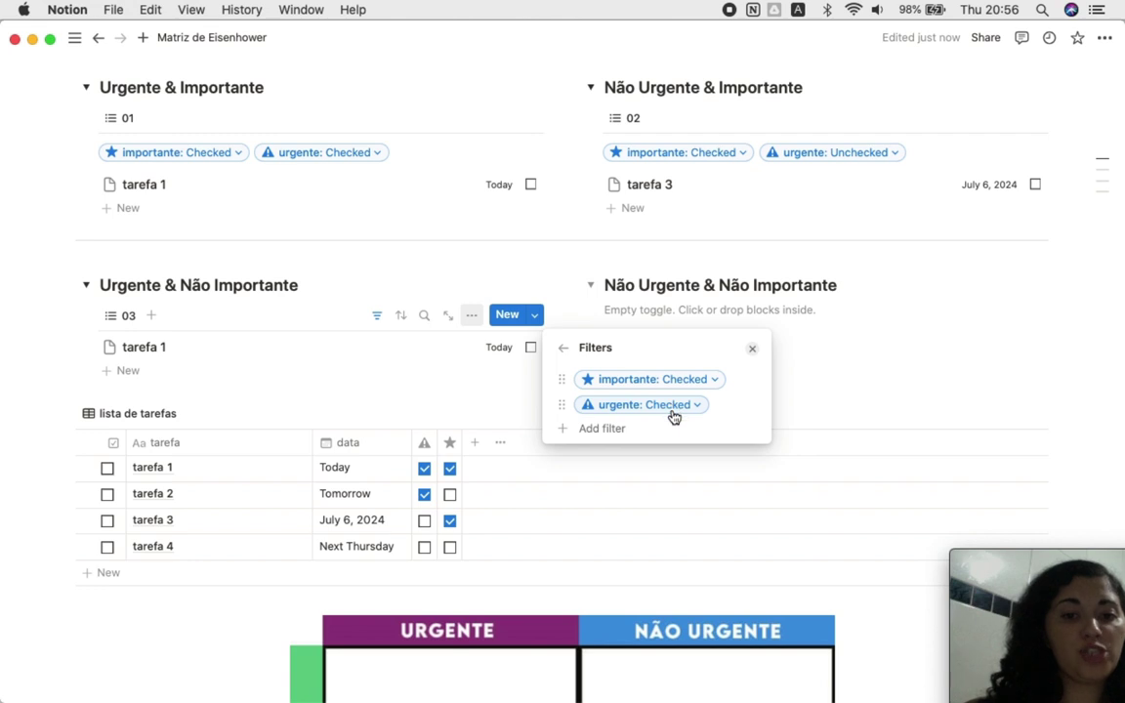
click(679, 383)
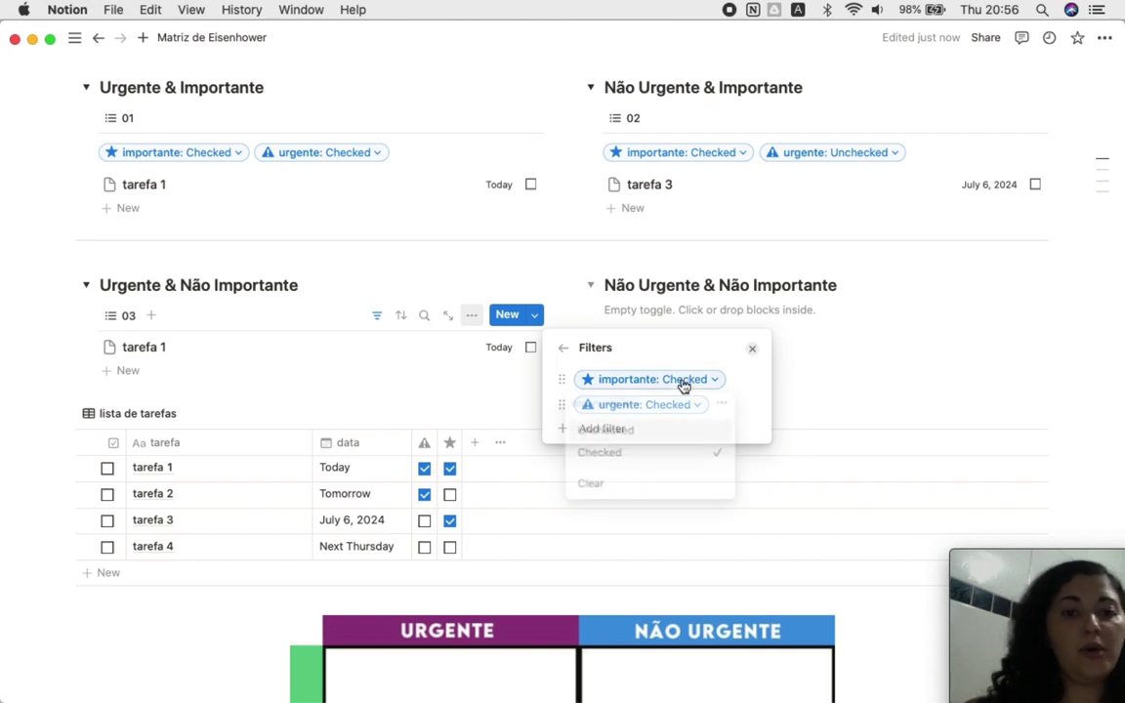
click(637, 432)
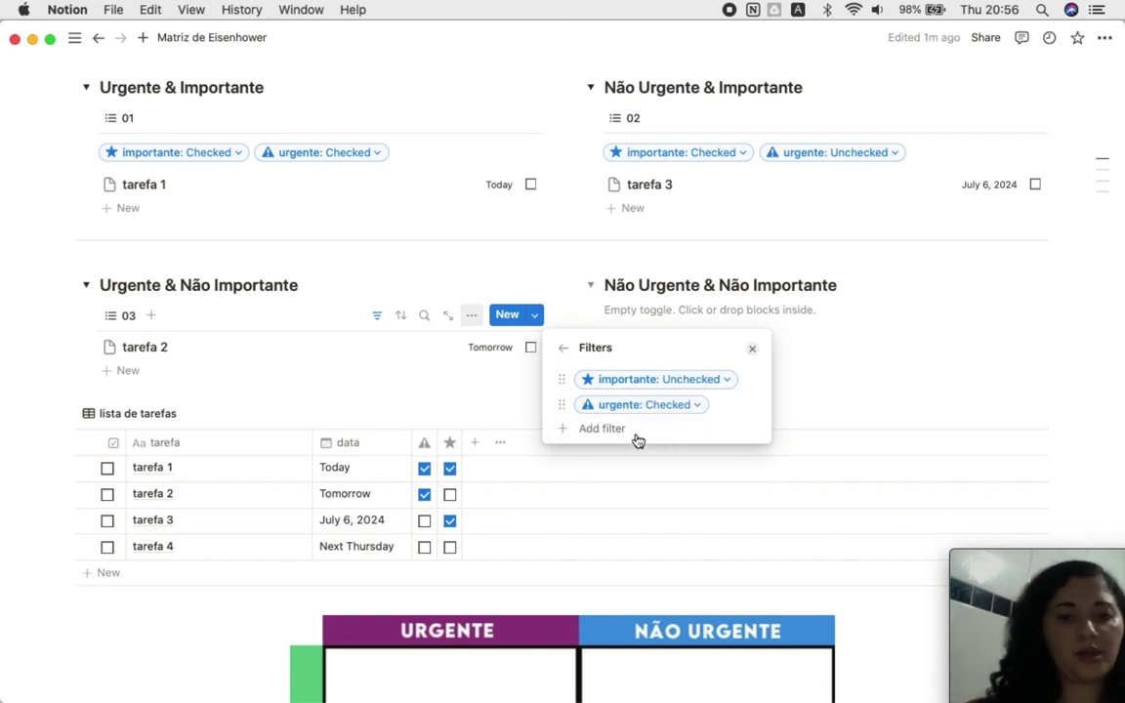
click(753, 352)
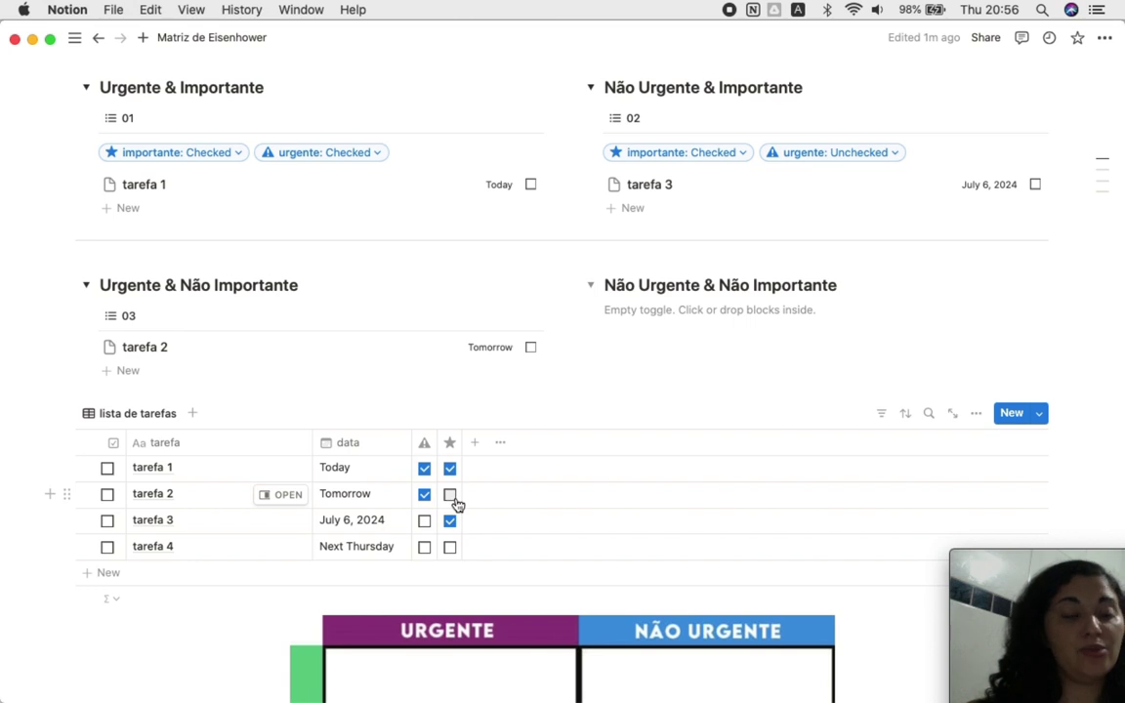
Step: Paste a linked copy of view 01 under Não Urgente & Não Importante and name it 04
click(640, 322)
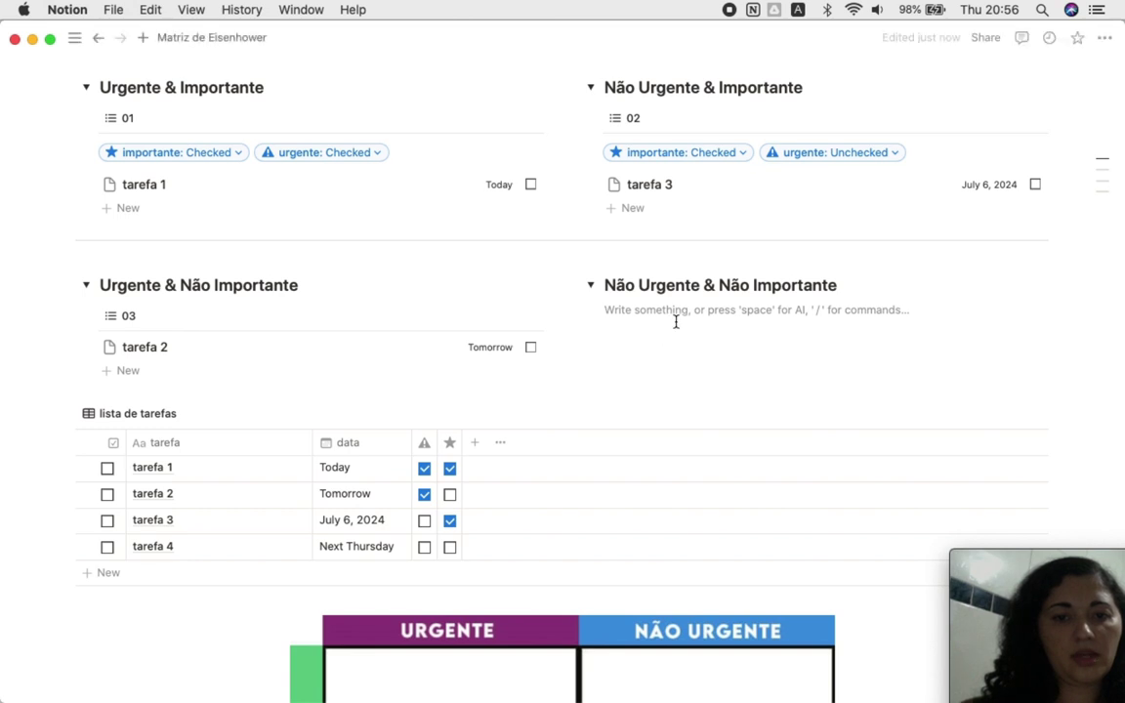
key(super+v)
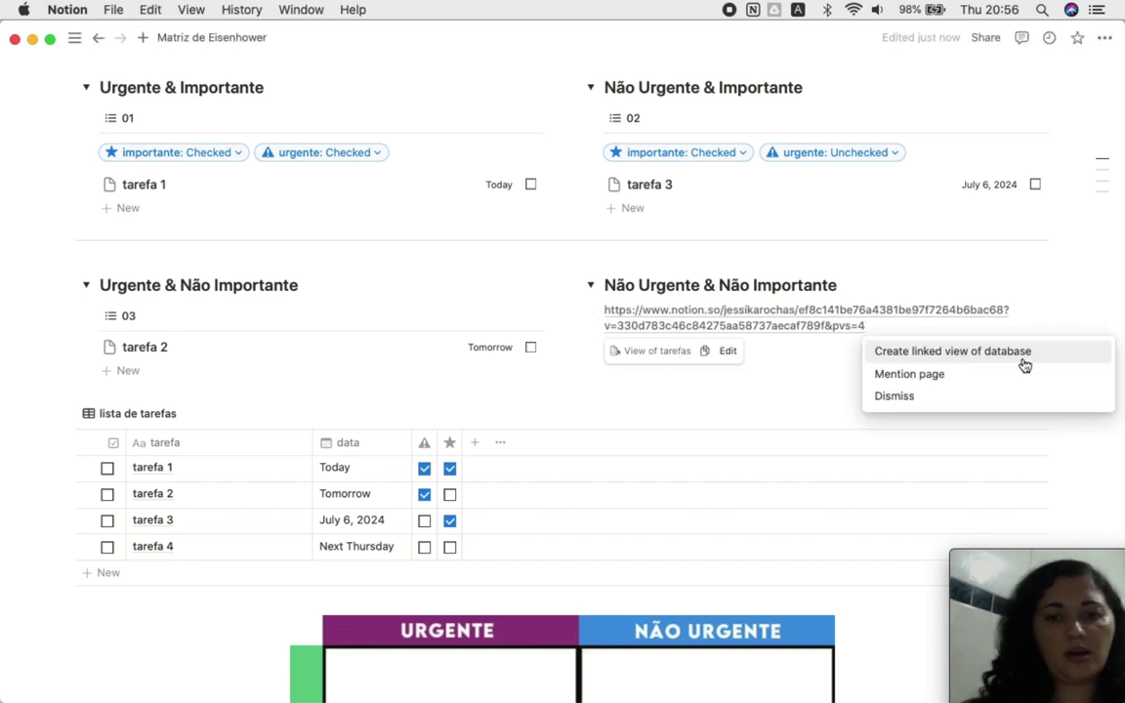
click(1012, 353)
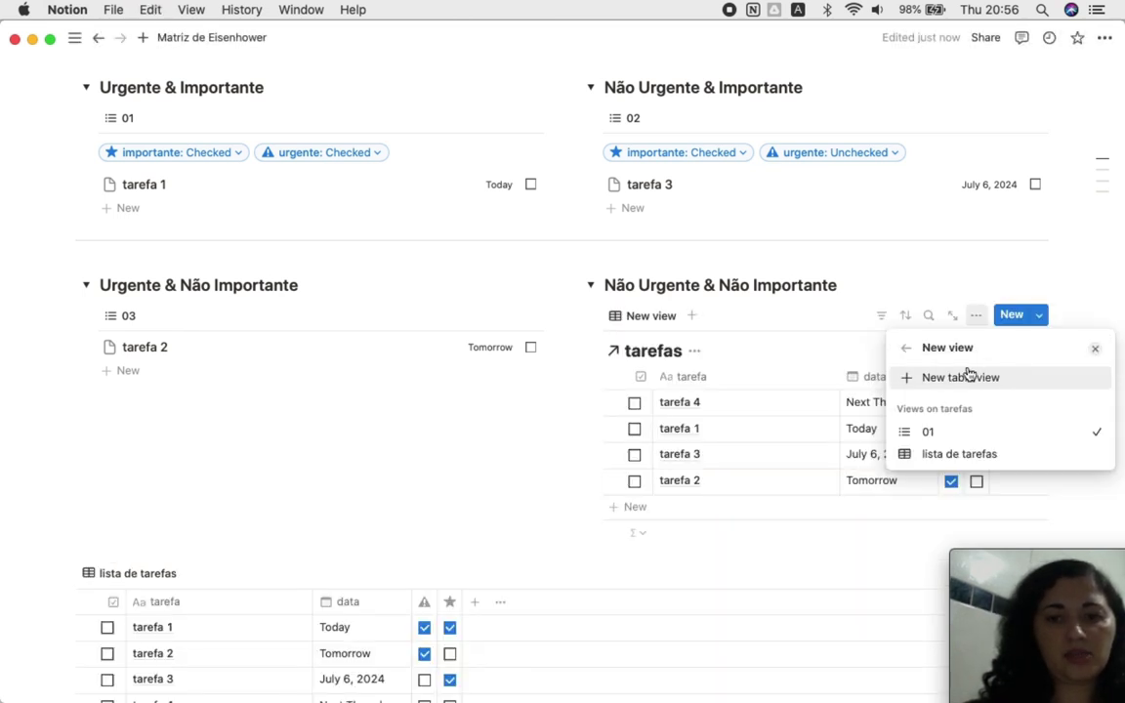
click(928, 434)
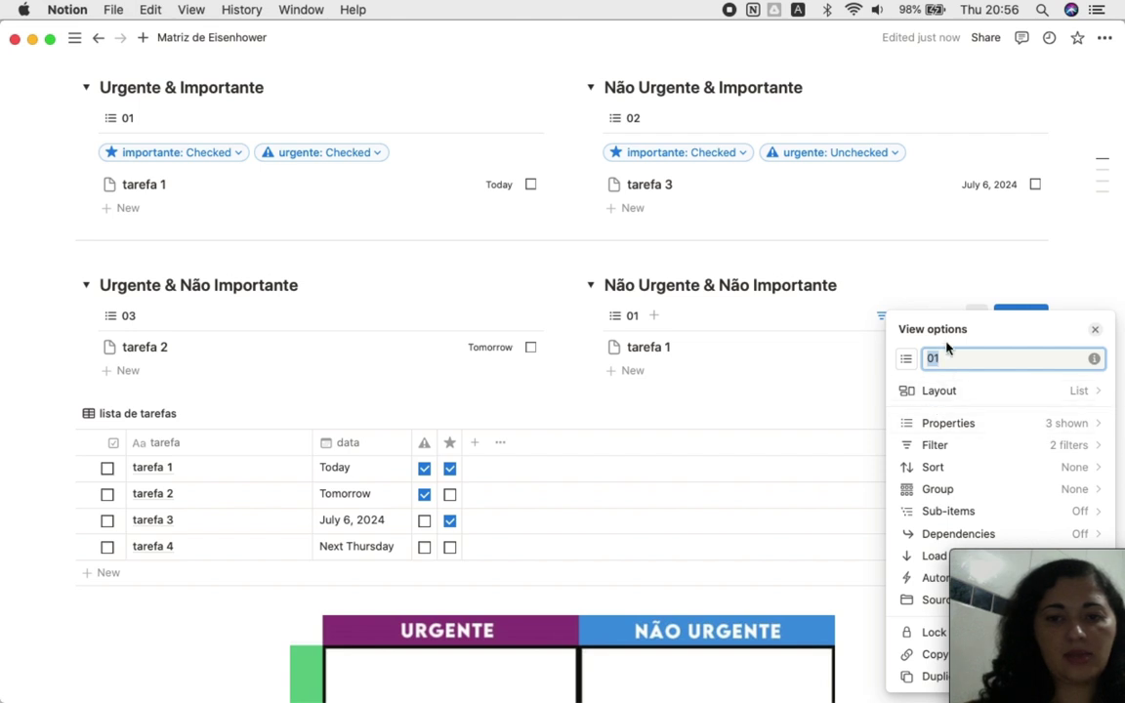
text(04)
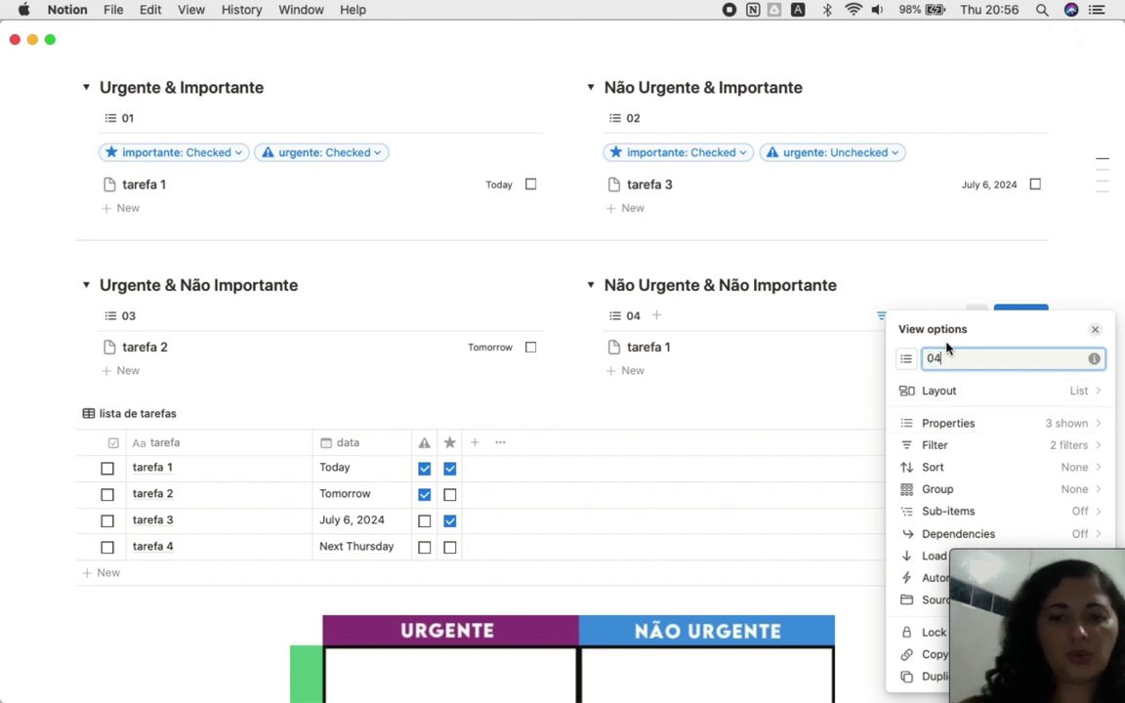
Step: Set both the importante and urgente filters of view 04 to Unchecked
click(978, 445)
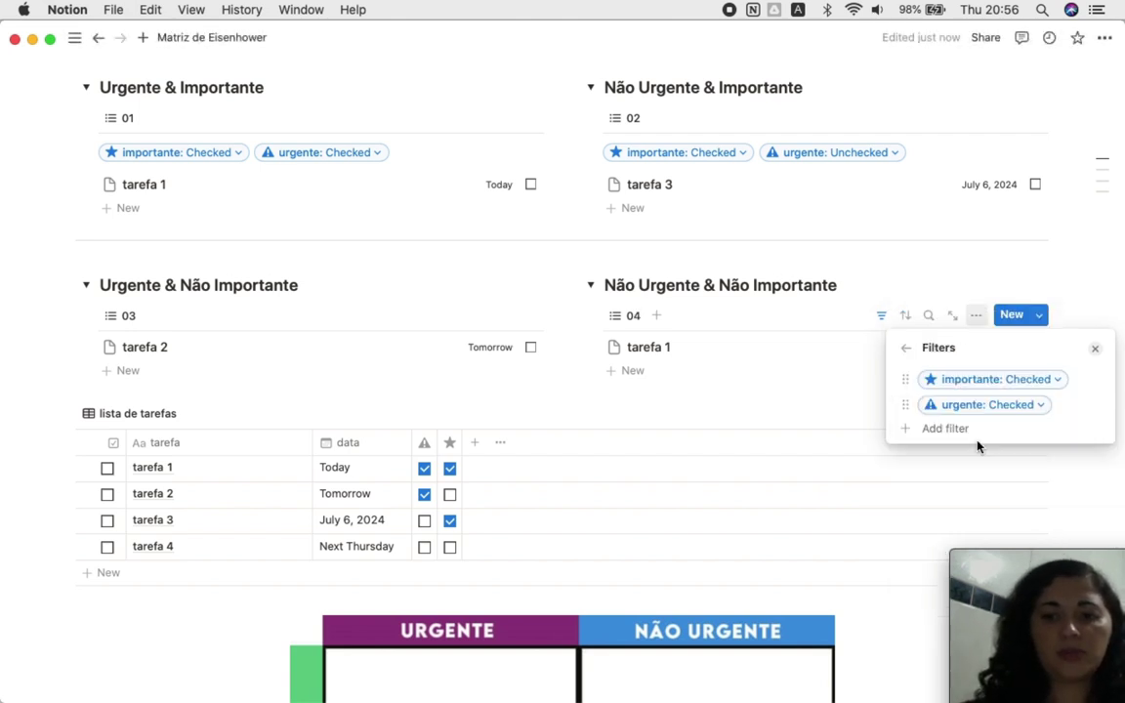
click(1026, 391)
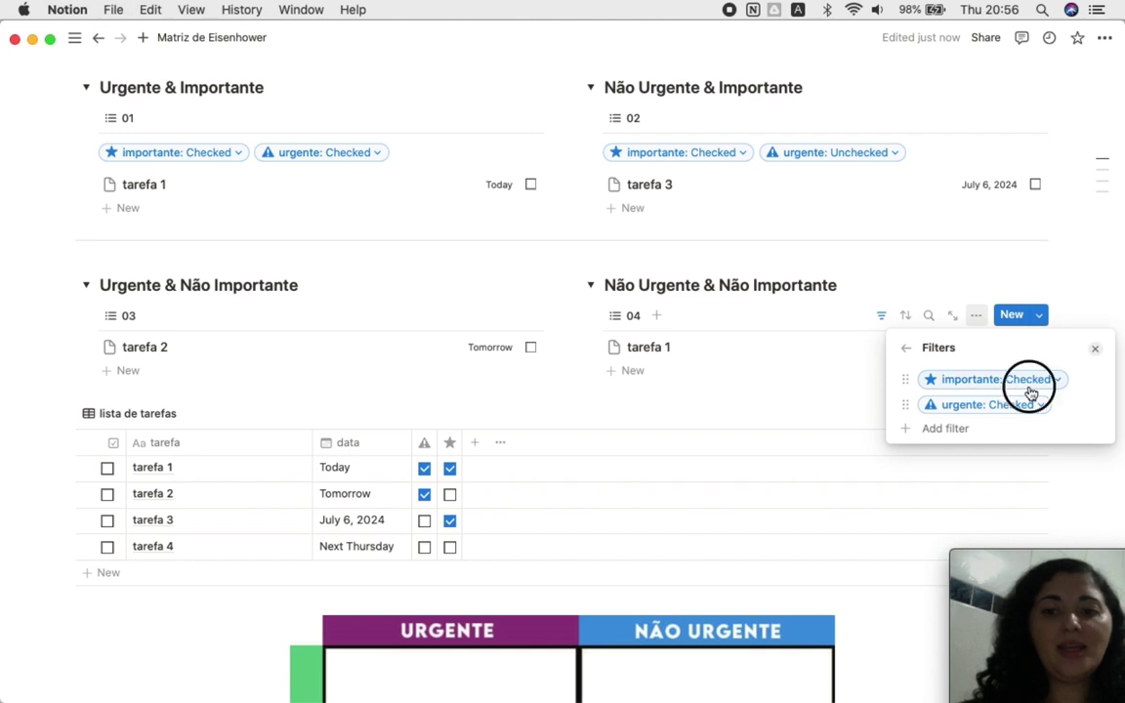
click(992, 433)
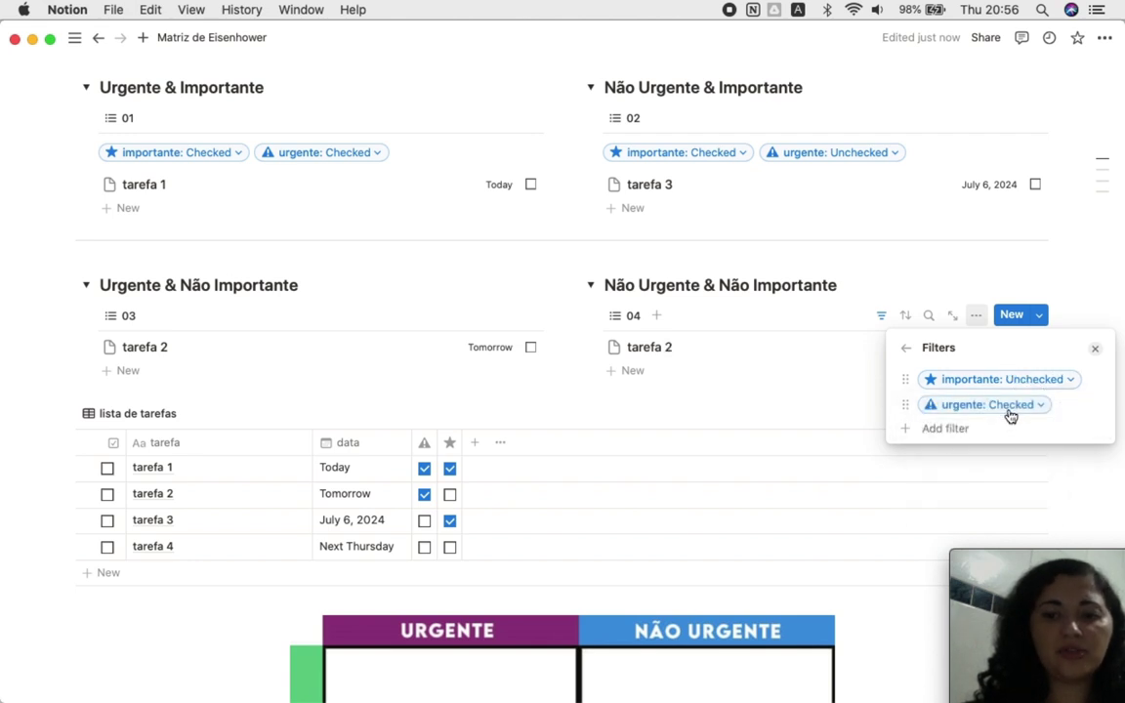
click(1004, 410)
click(989, 463)
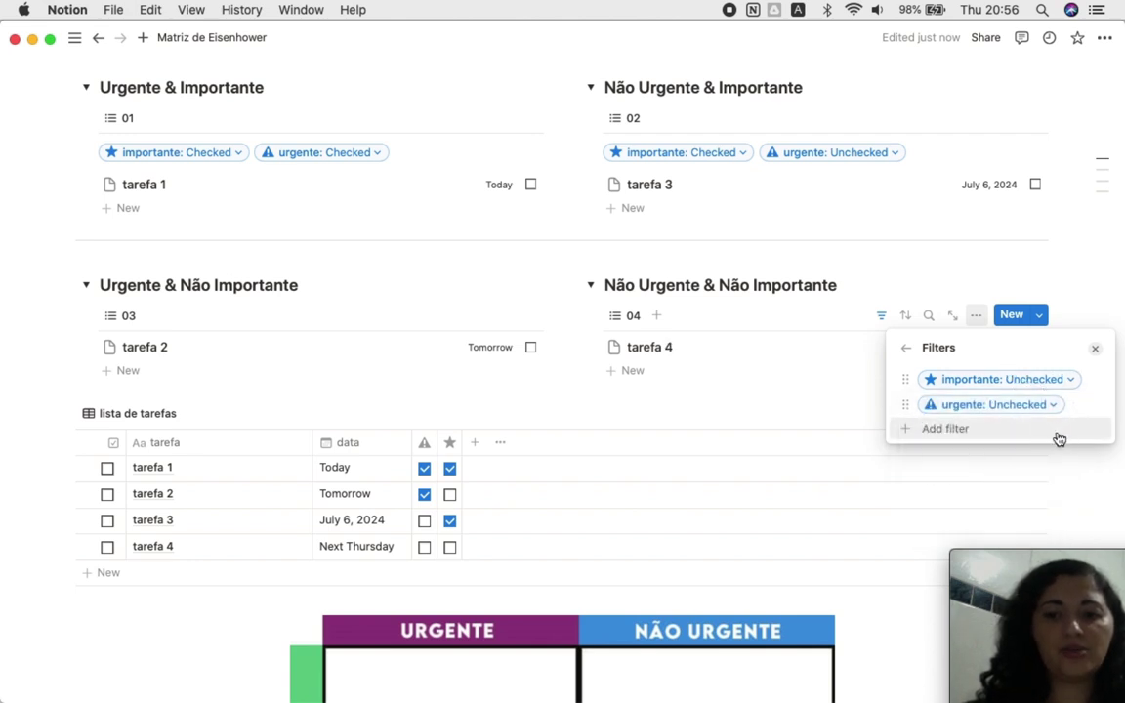
click(634, 399)
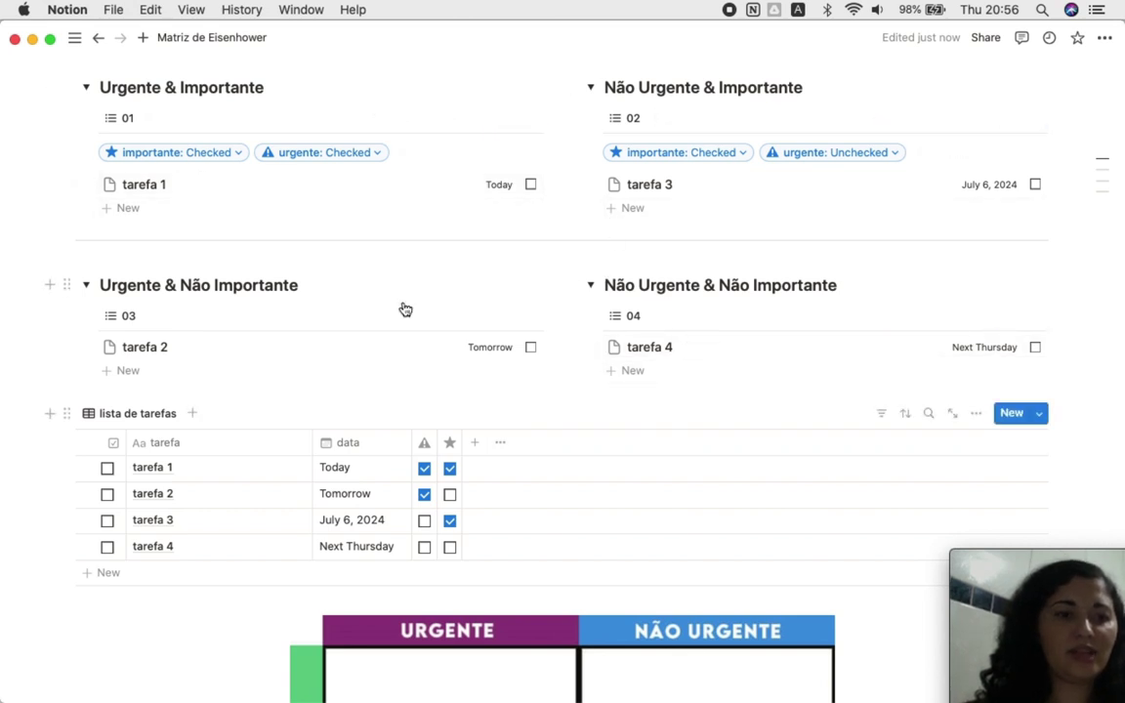
scroll(680, 355, down, 2)
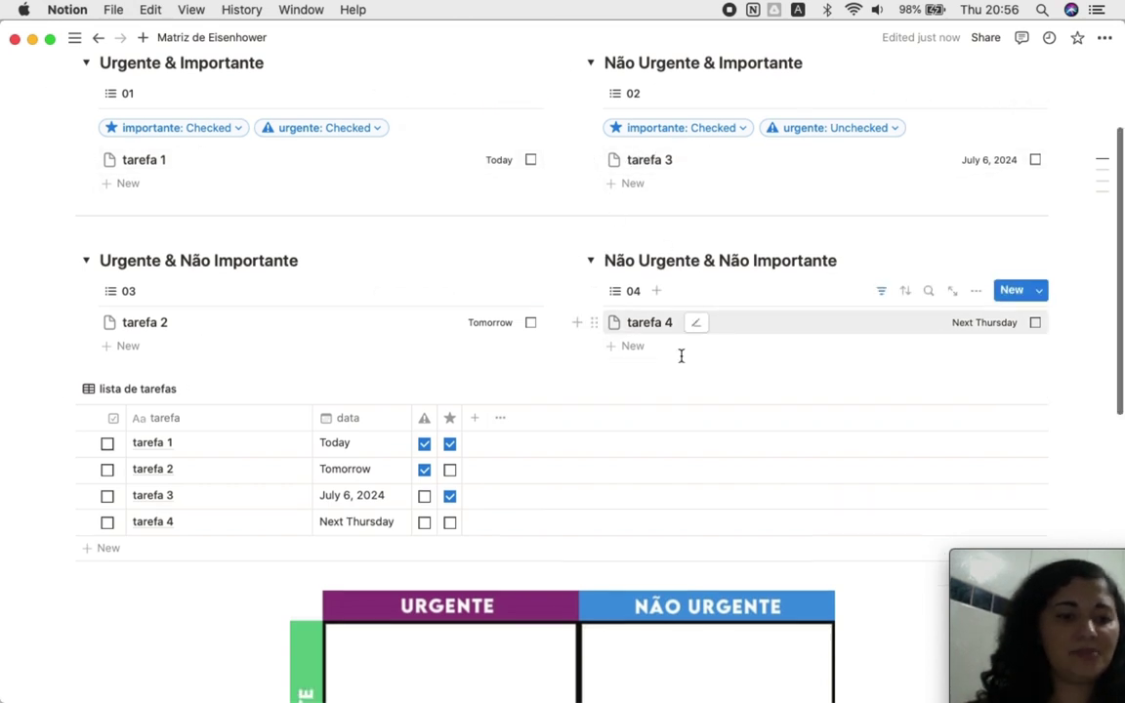
scroll(674, 430, up, 5)
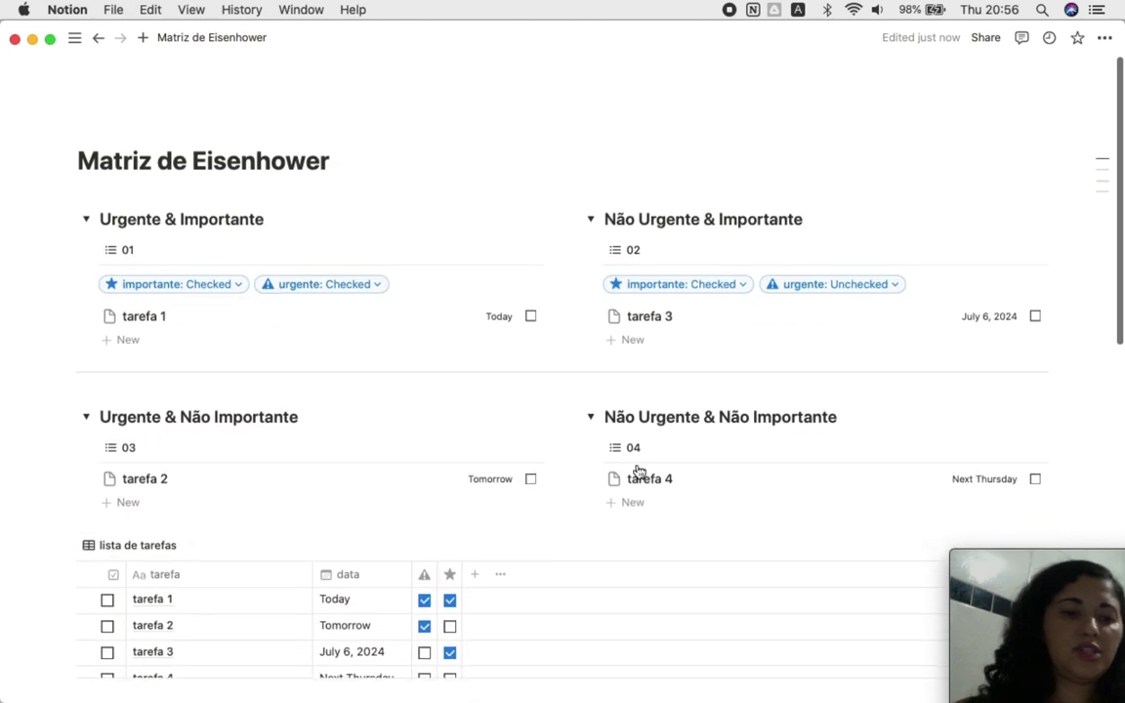
scroll(586, 493, down, 12)
scroll(615, 527, up, 9)
scroll(604, 475, up, 4)
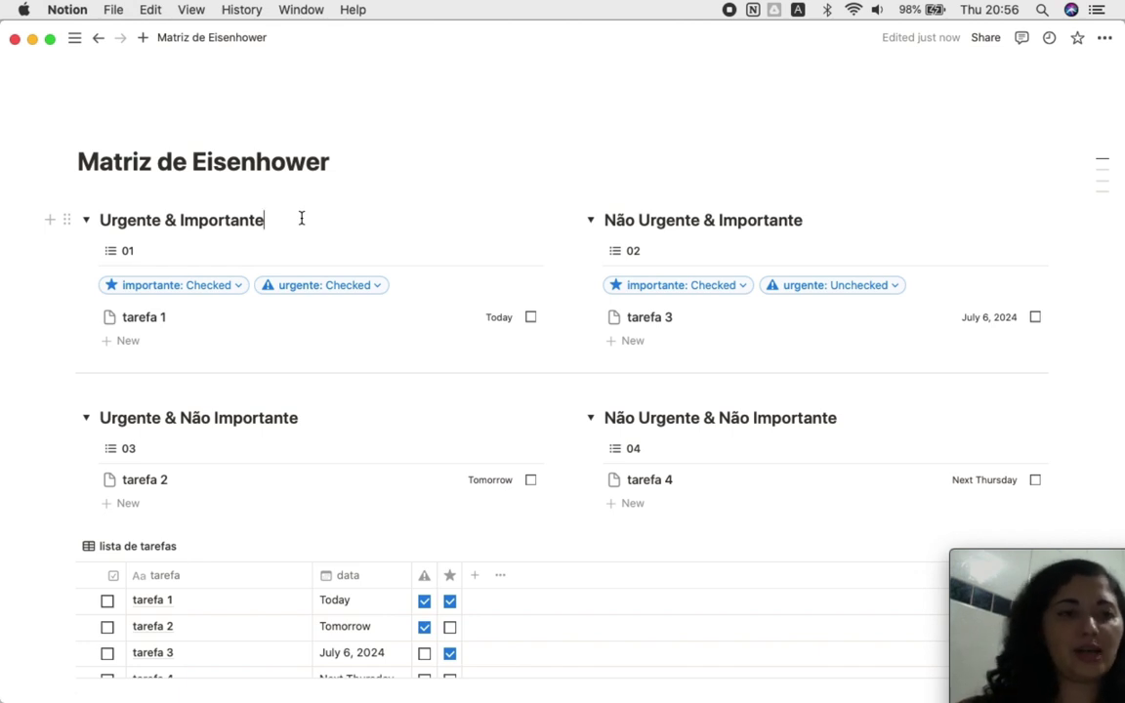
scroll(302, 219, down, 10)
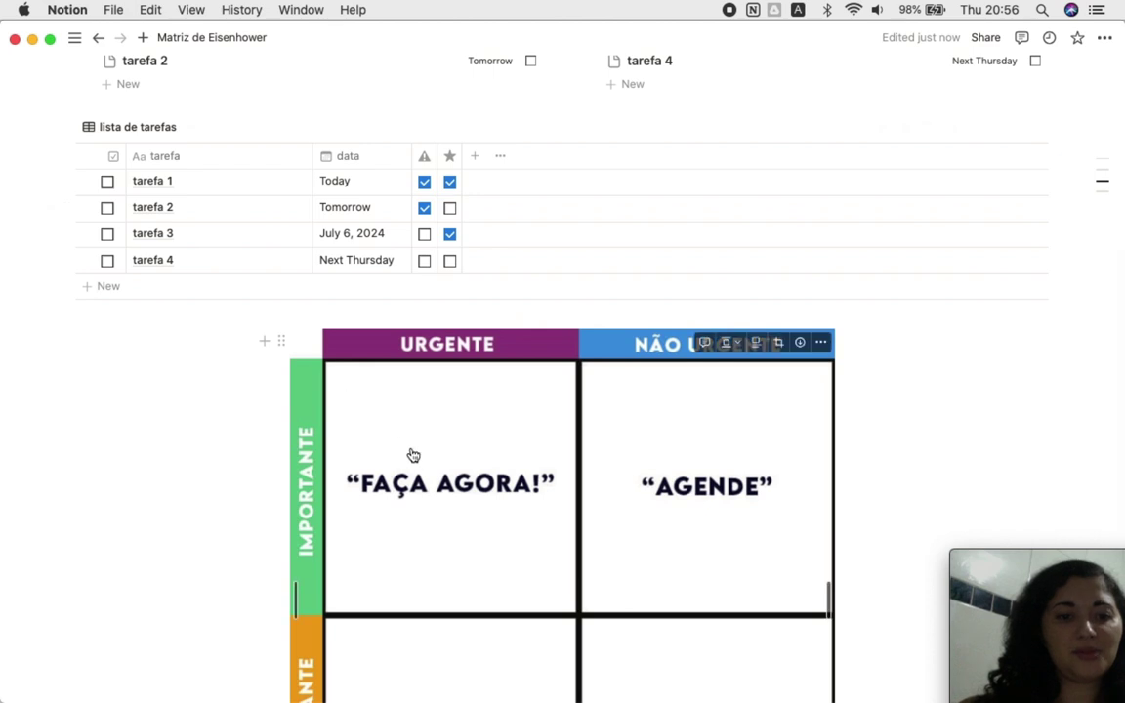
scroll(410, 454, up, 10)
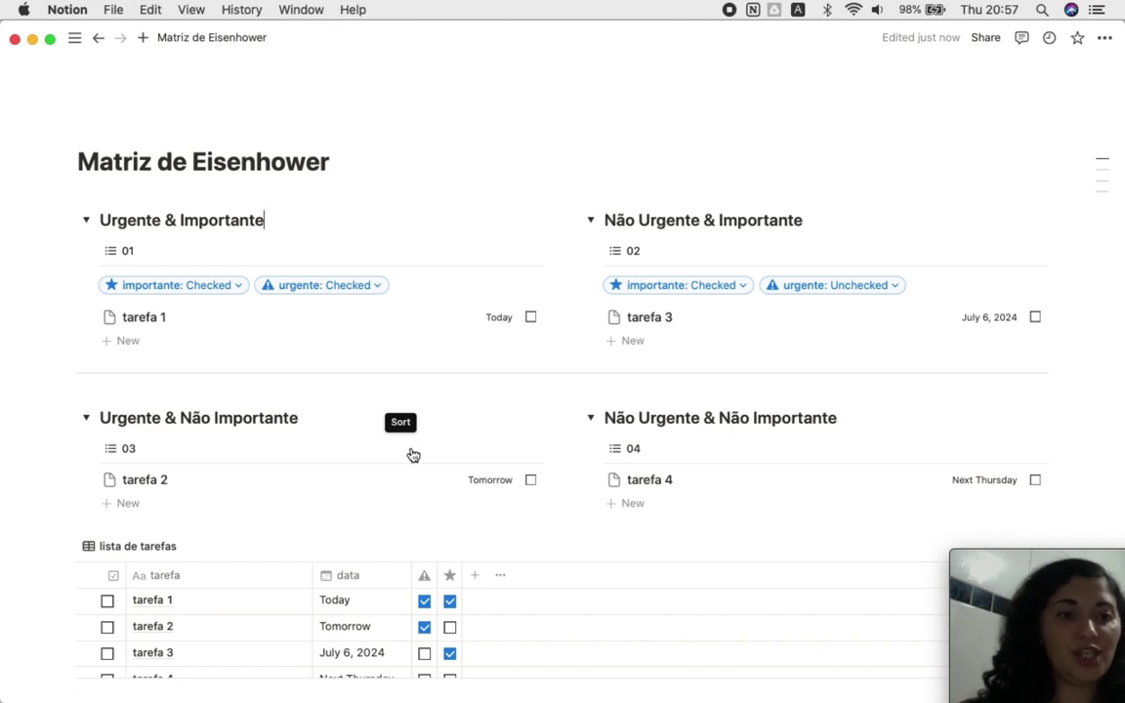
Step: Give Urgente & Importante a green background and Não Urgente & Importante a blue one
text(/)
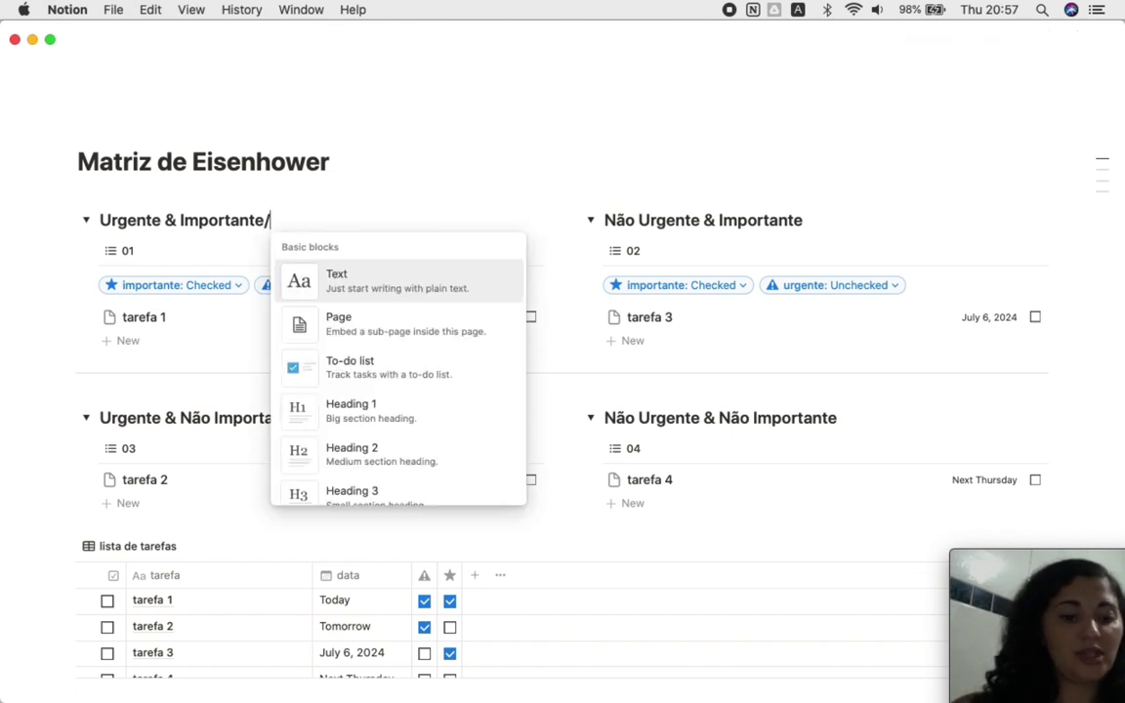
text(gre)
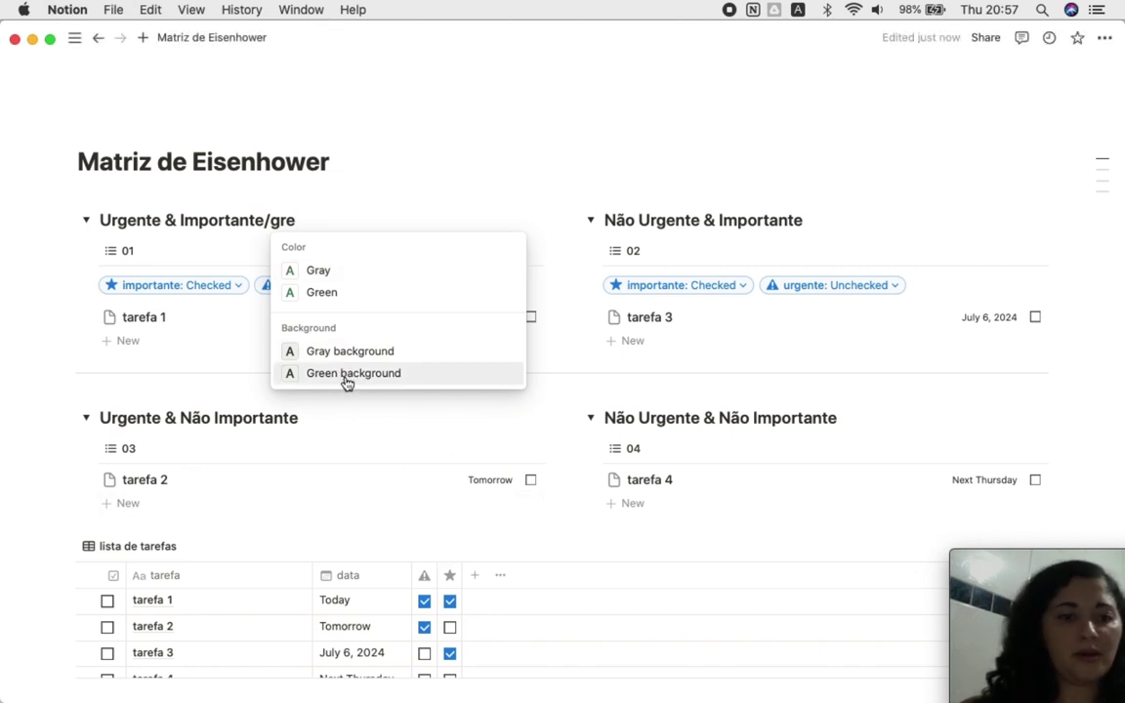
click(347, 375)
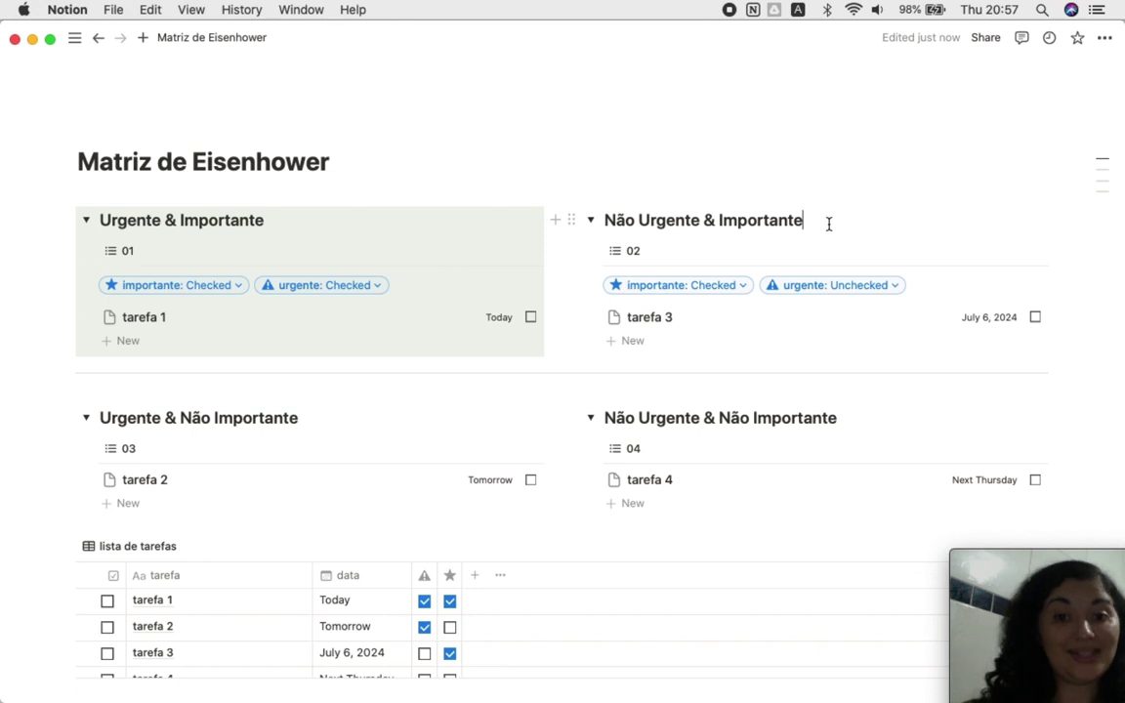
scroll(781, 293, down, 5)
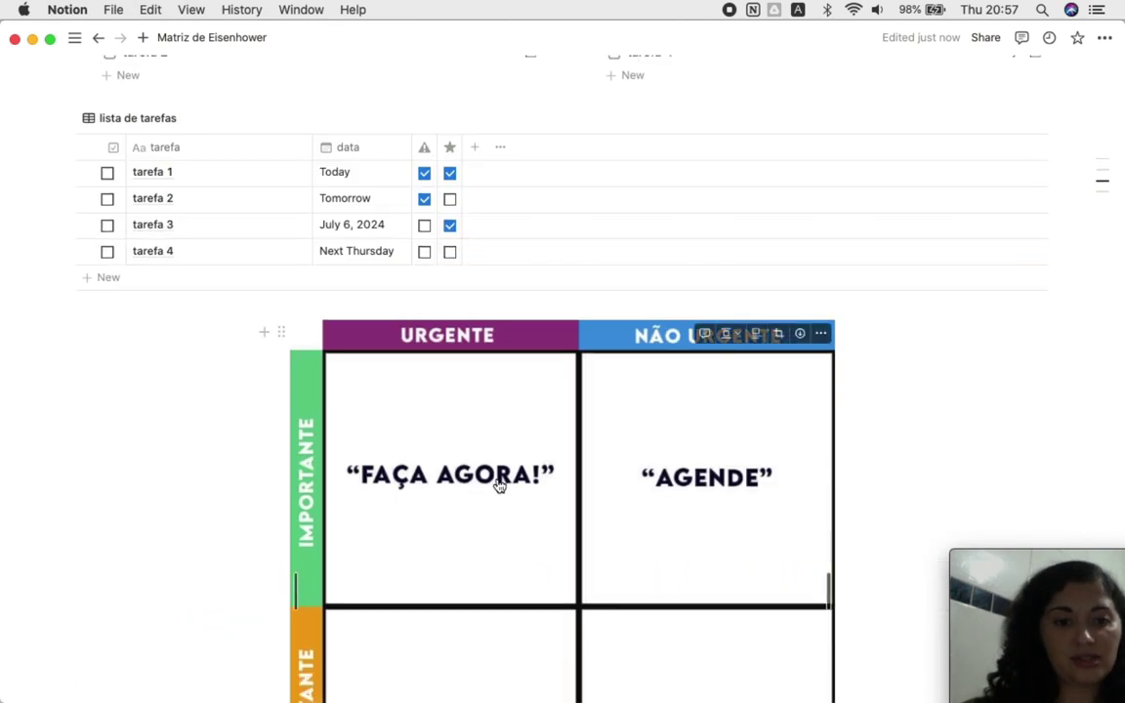
scroll(702, 481, down, 3)
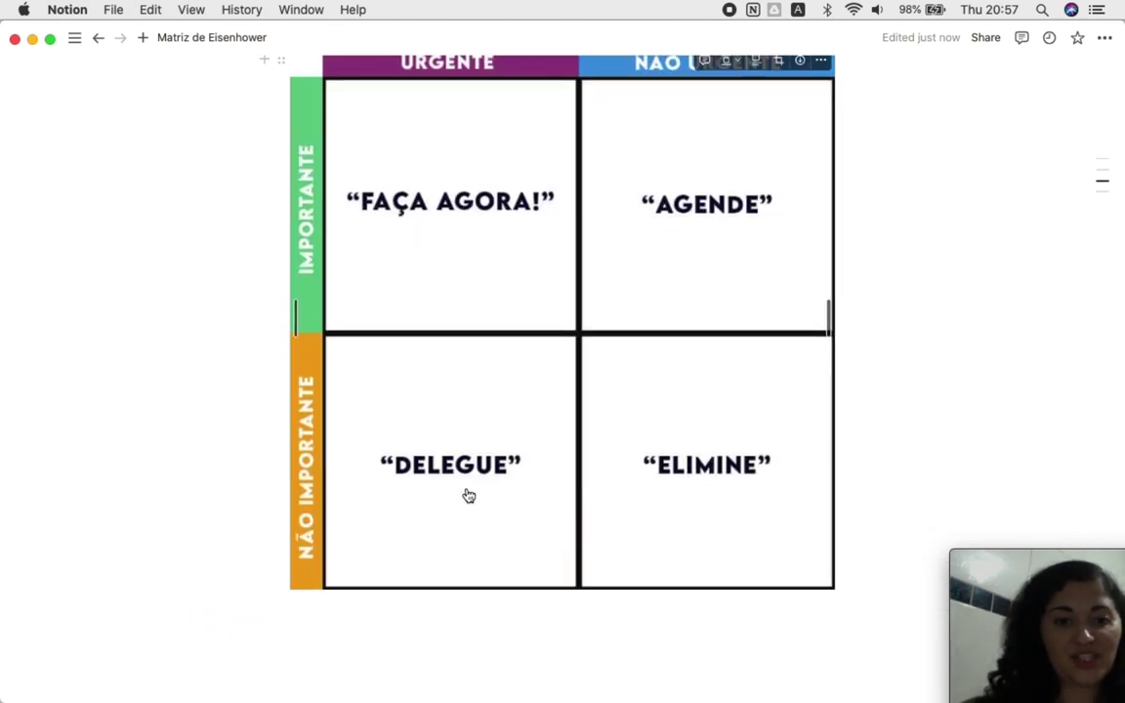
scroll(464, 498, up, 8)
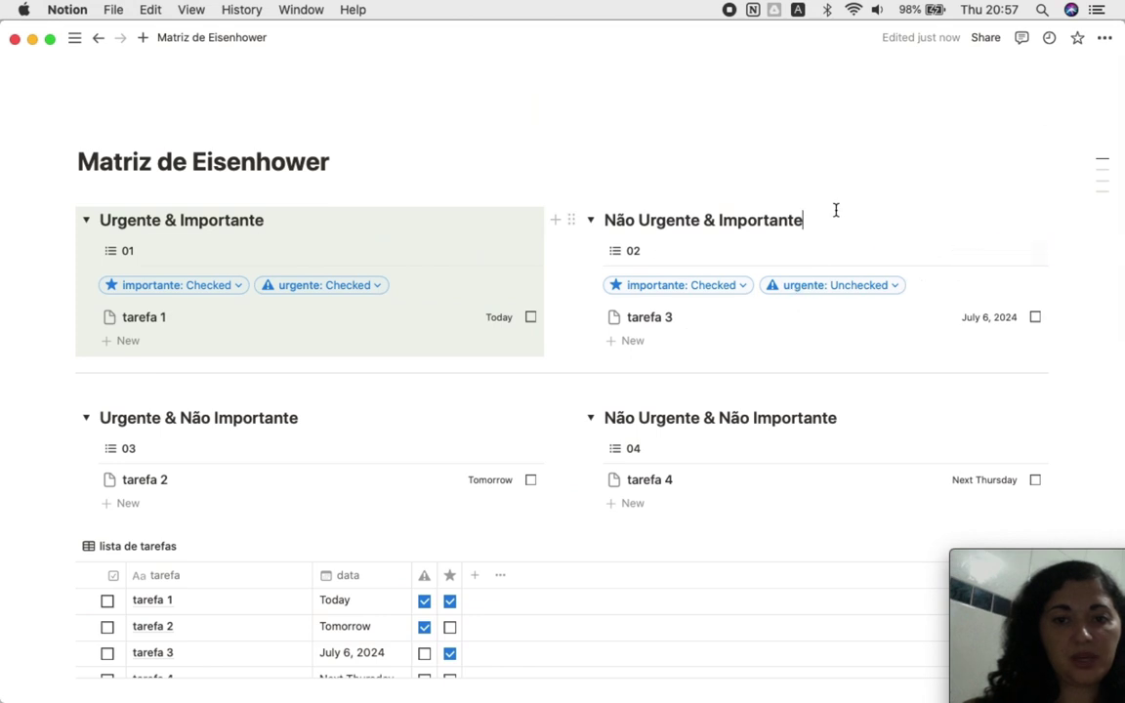
text(/)
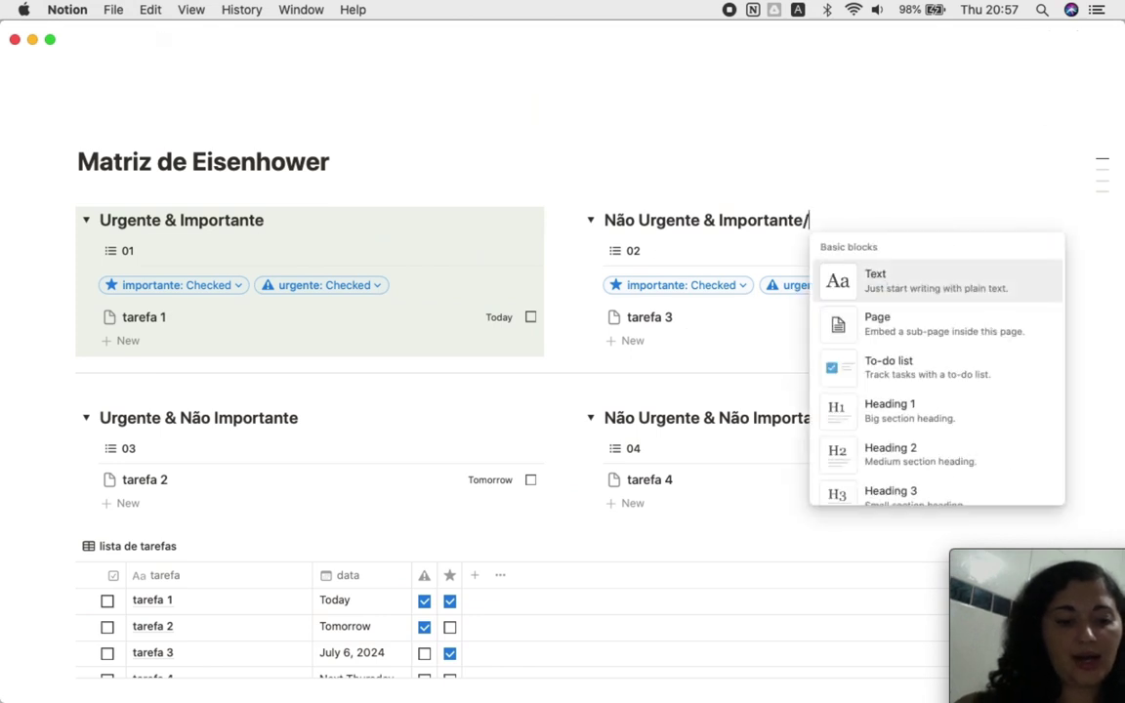
text(blu)
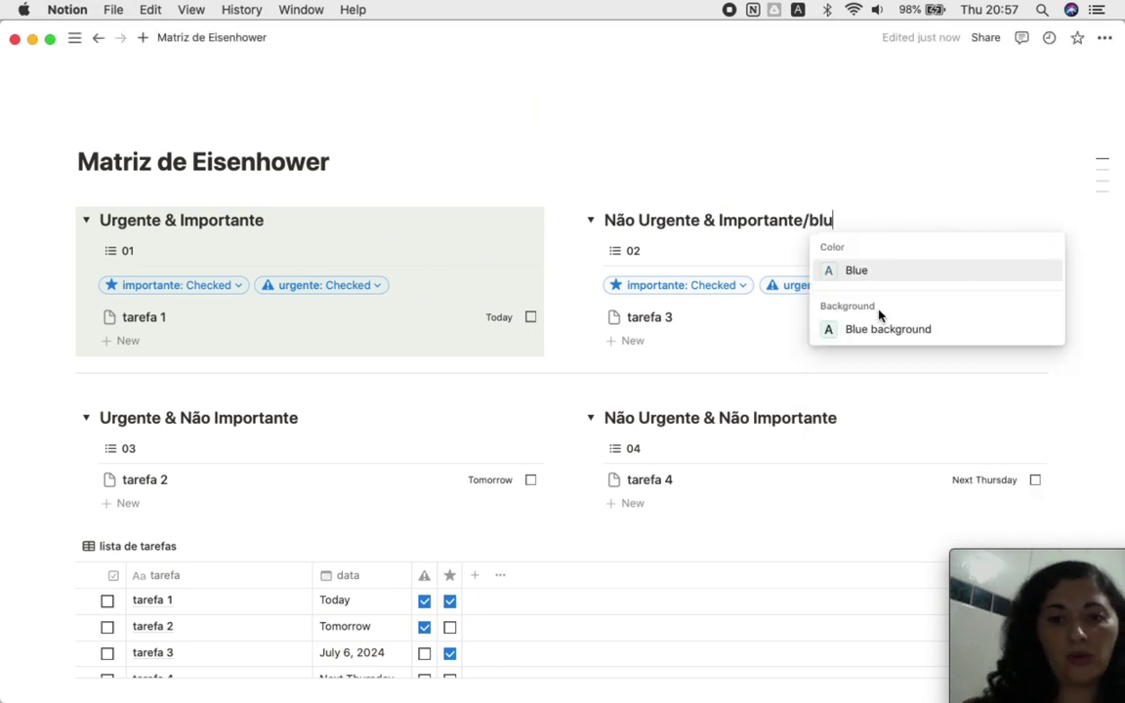
click(884, 329)
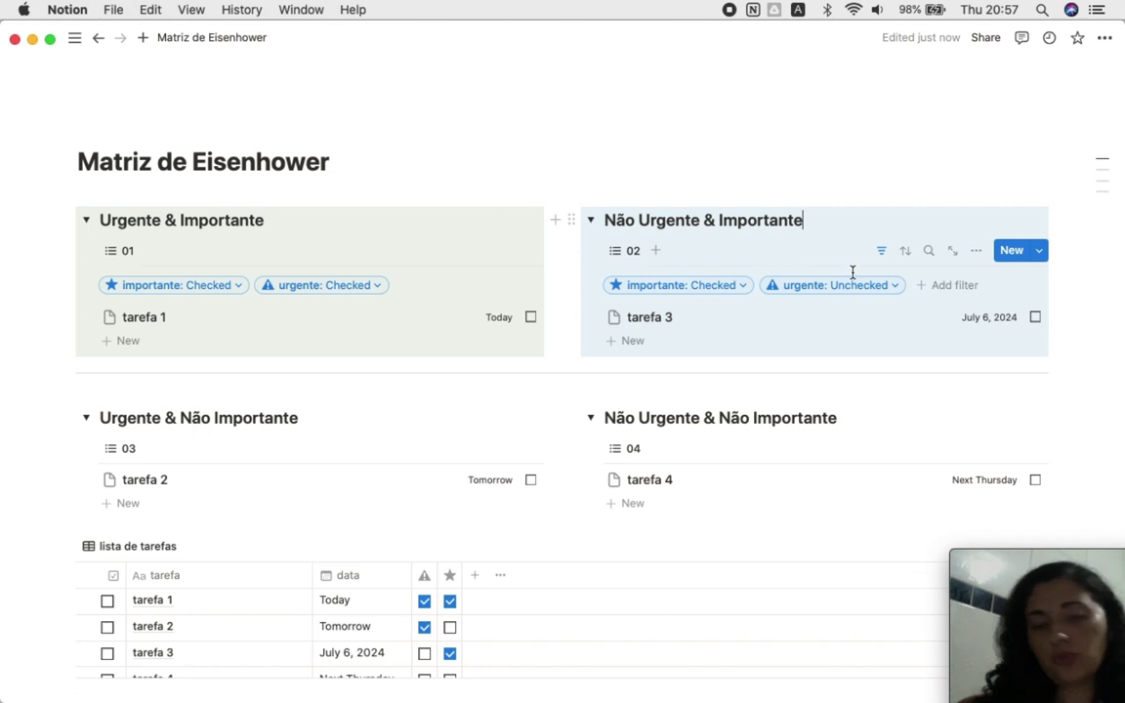
Step: Give Urgente & Não Importante a yellow background and Não Urgente & Não Importante a red one
scroll(318, 415, down, 2)
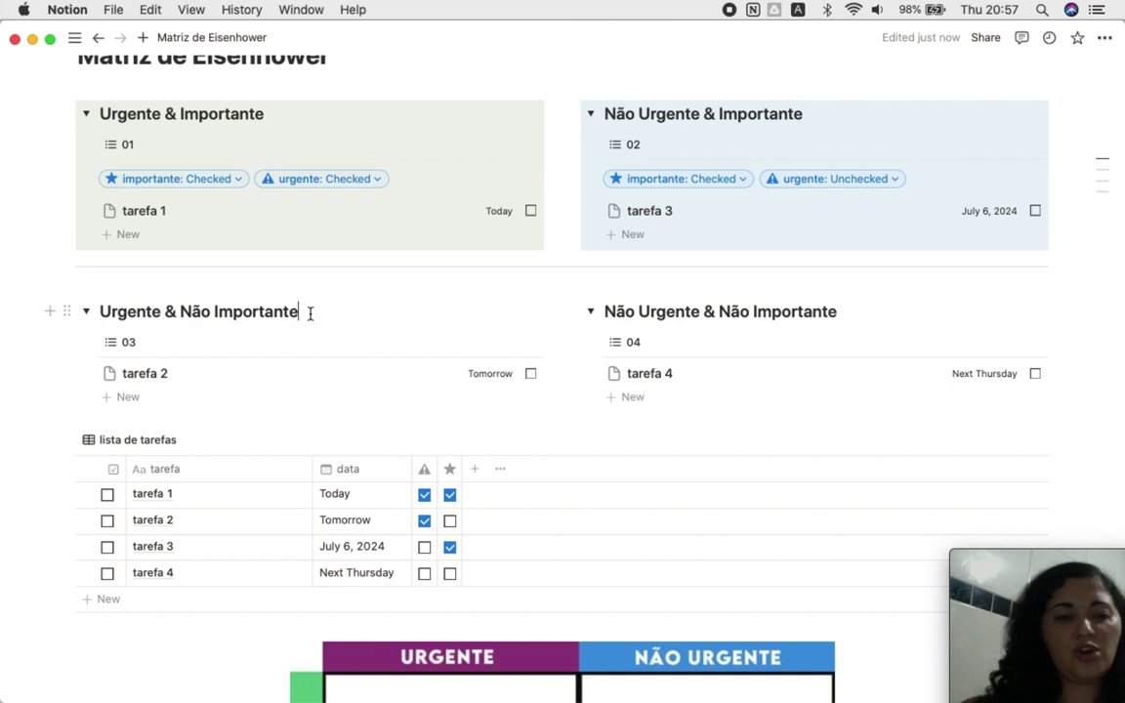
text(/)
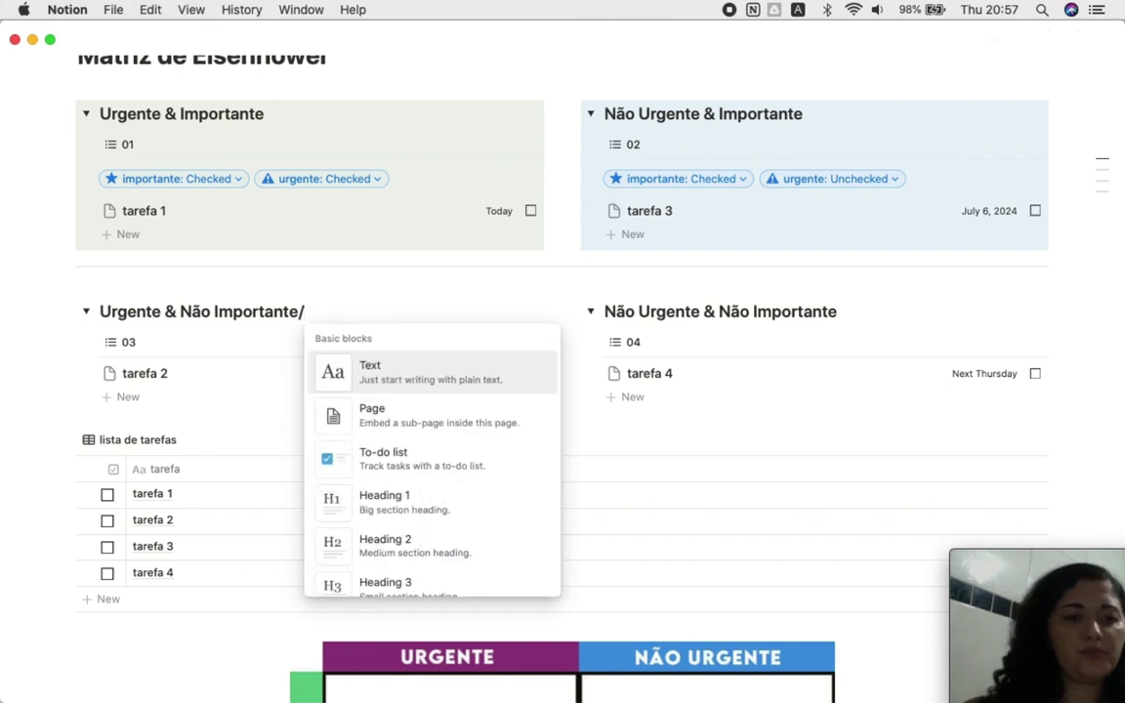
text(yel)
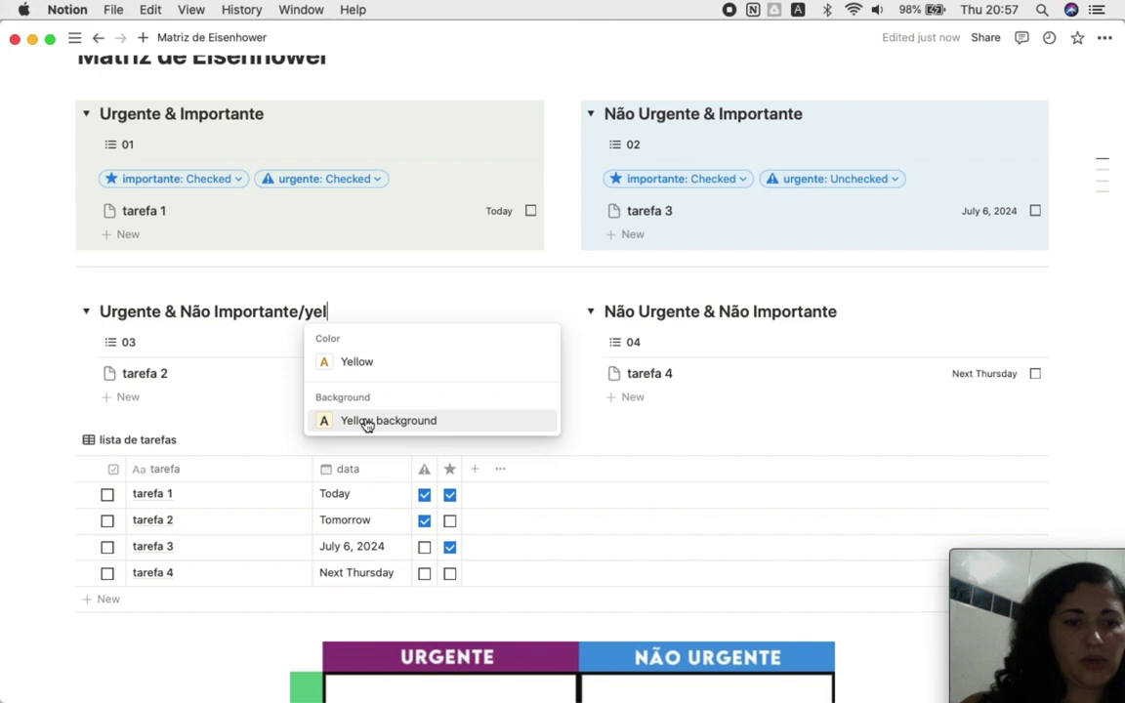
click(366, 420)
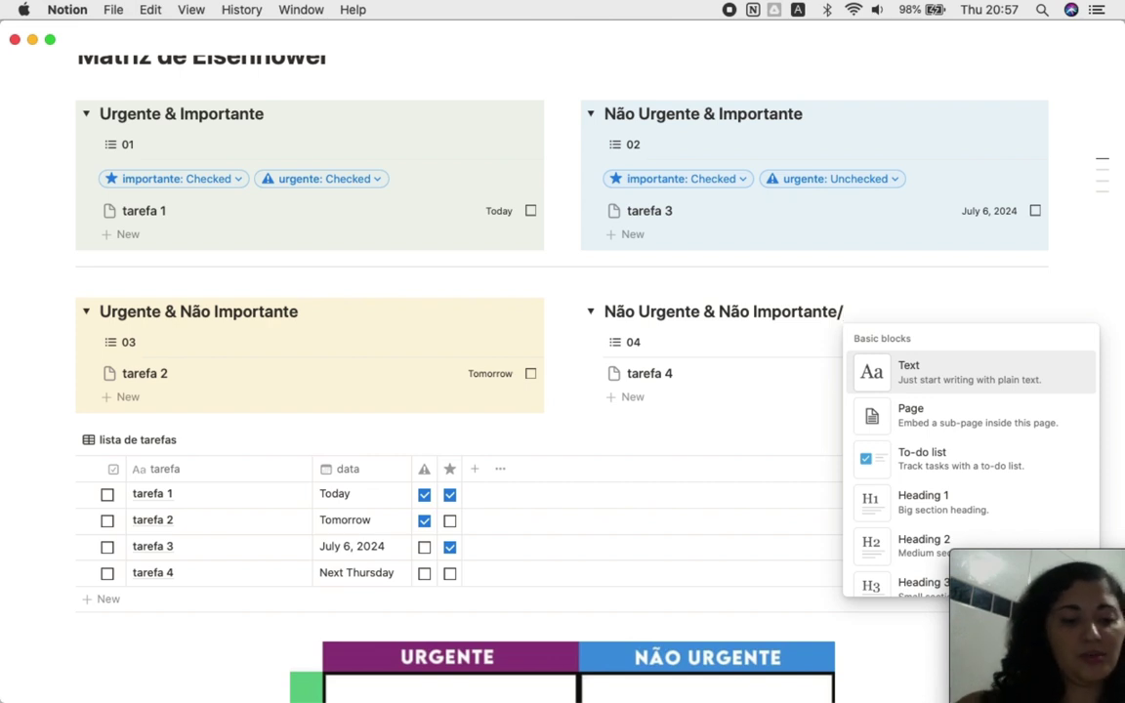
text(red)
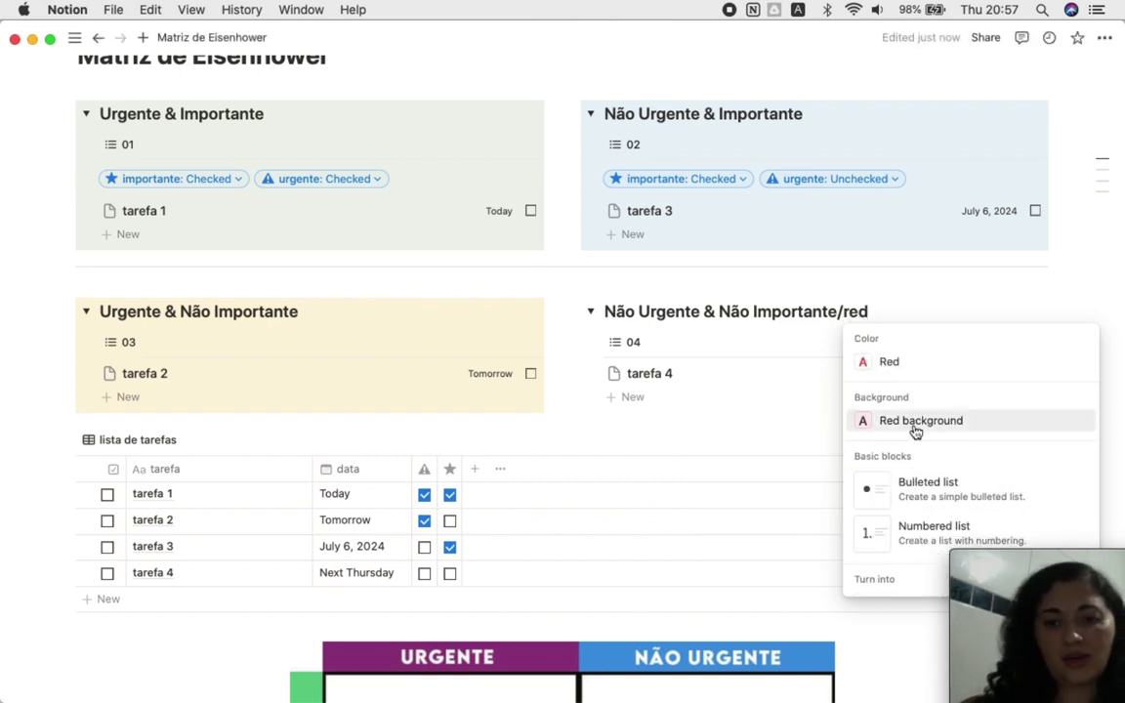
click(915, 421)
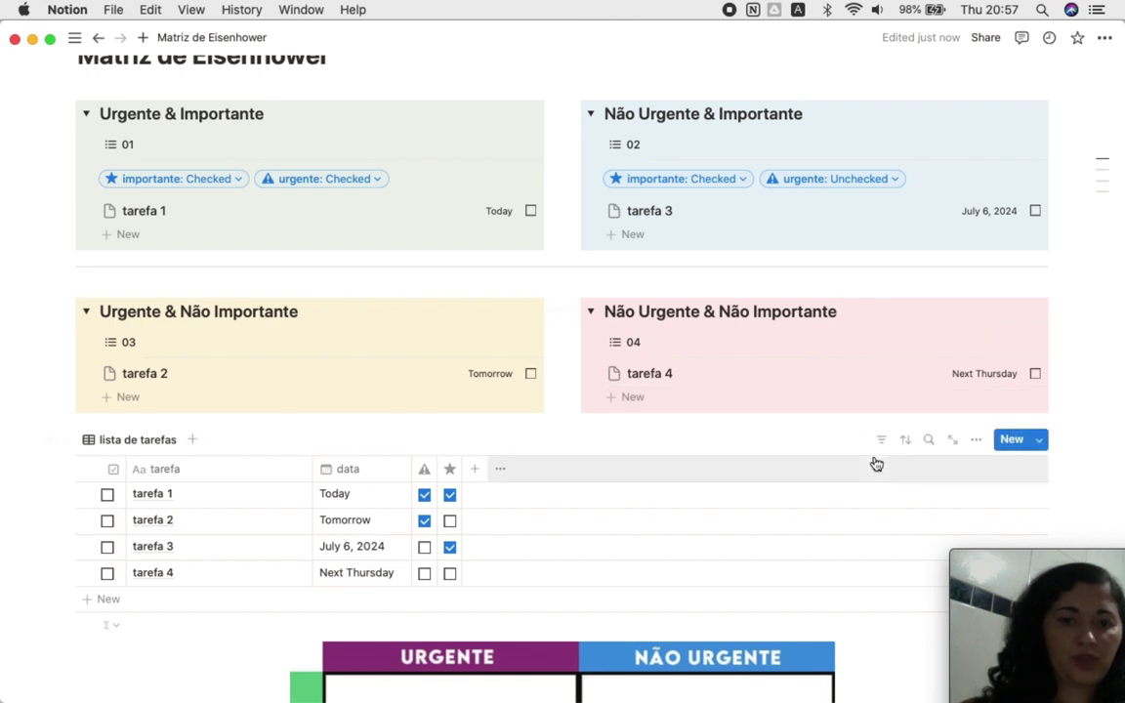
scroll(874, 462, up, 2)
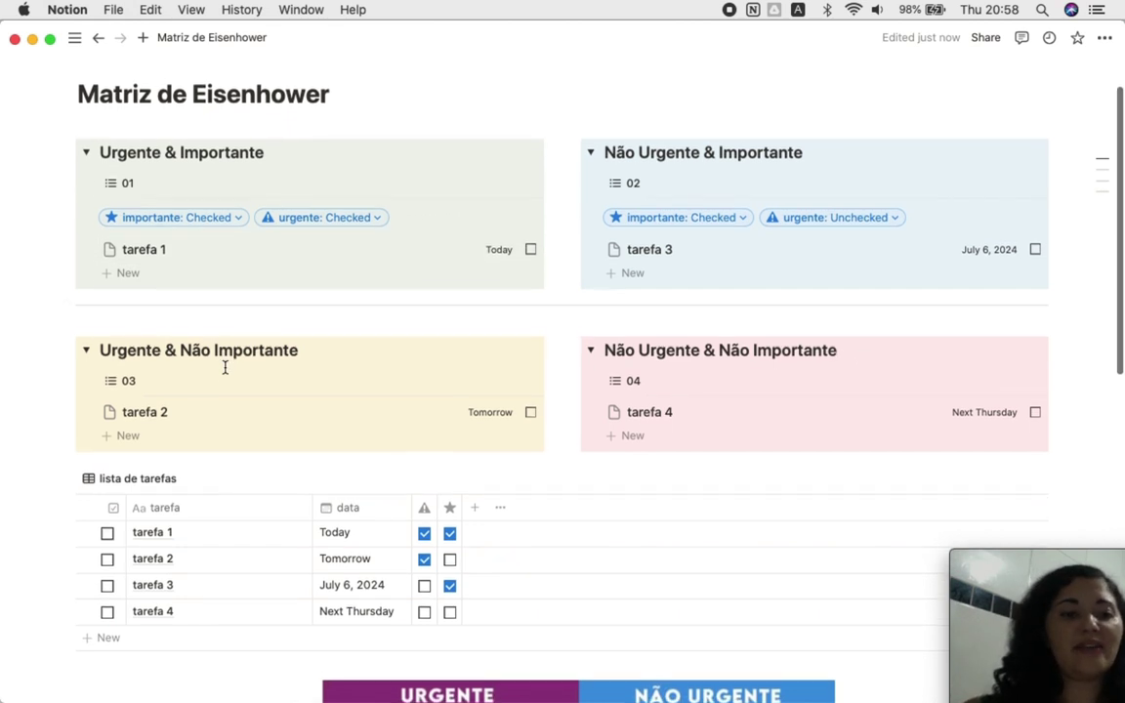
Step: Move tarefa 4 under tarefa 3 in 02, tarefa 1 into 04, and tarefa 3 into 01
scroll(225, 371, up, 1)
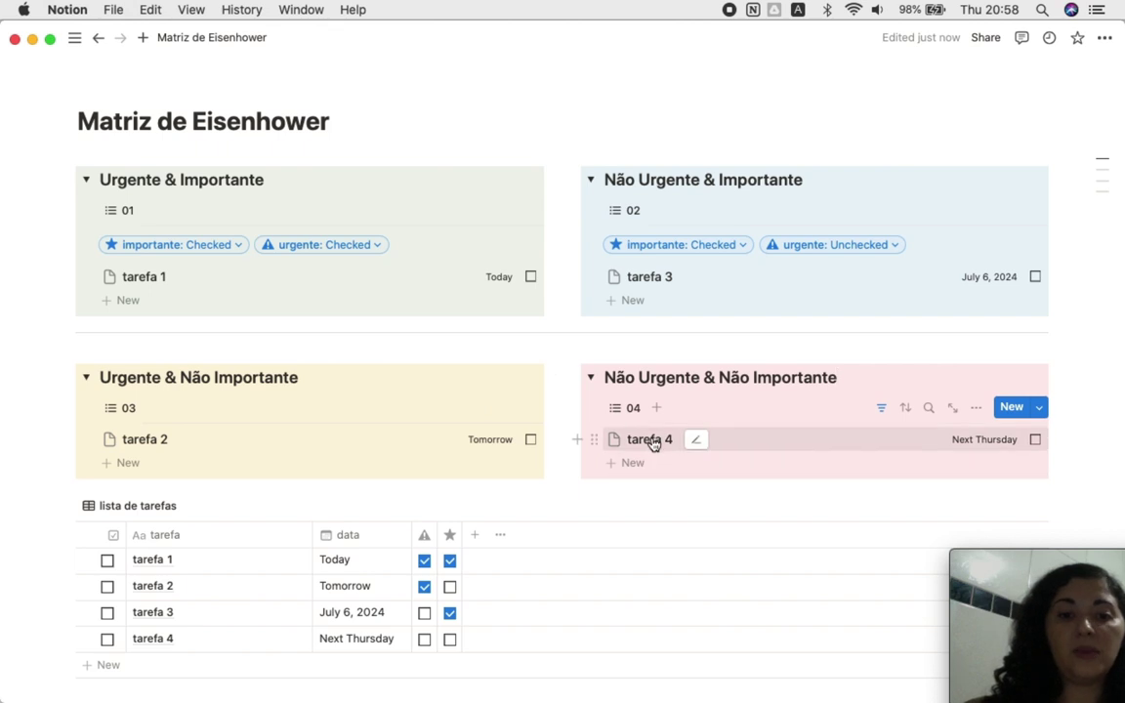
drag(644, 445, 695, 289)
drag(799, 388, 828, 409)
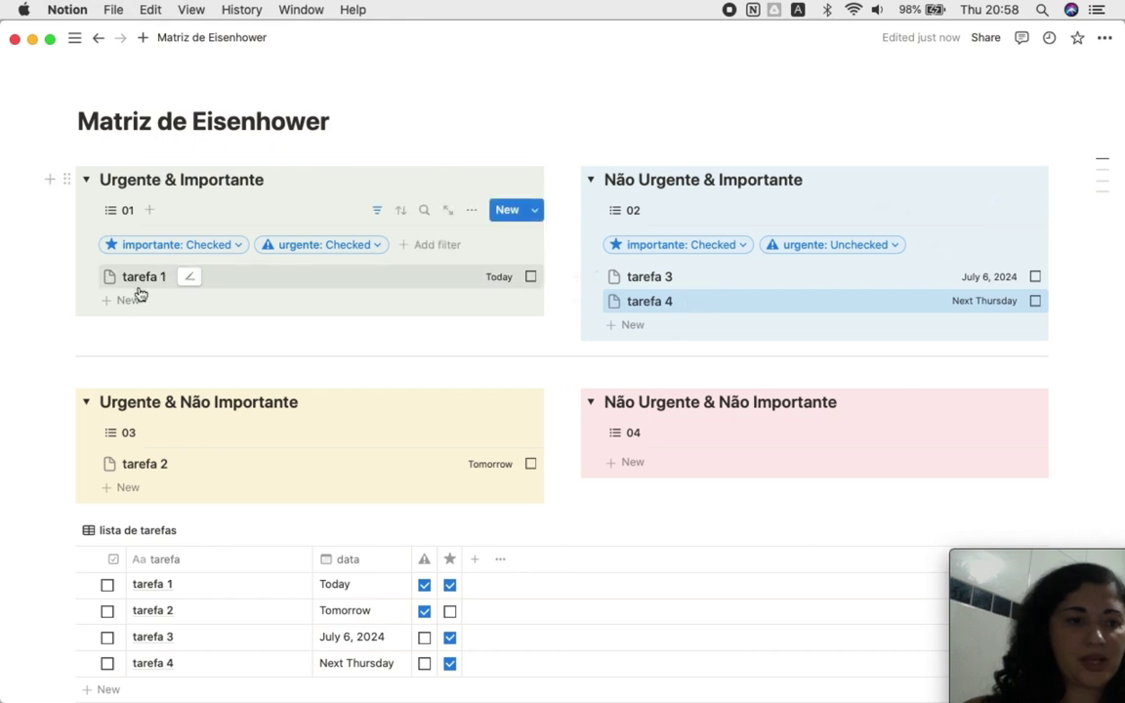
drag(138, 279, 721, 459)
drag(639, 283, 364, 264)
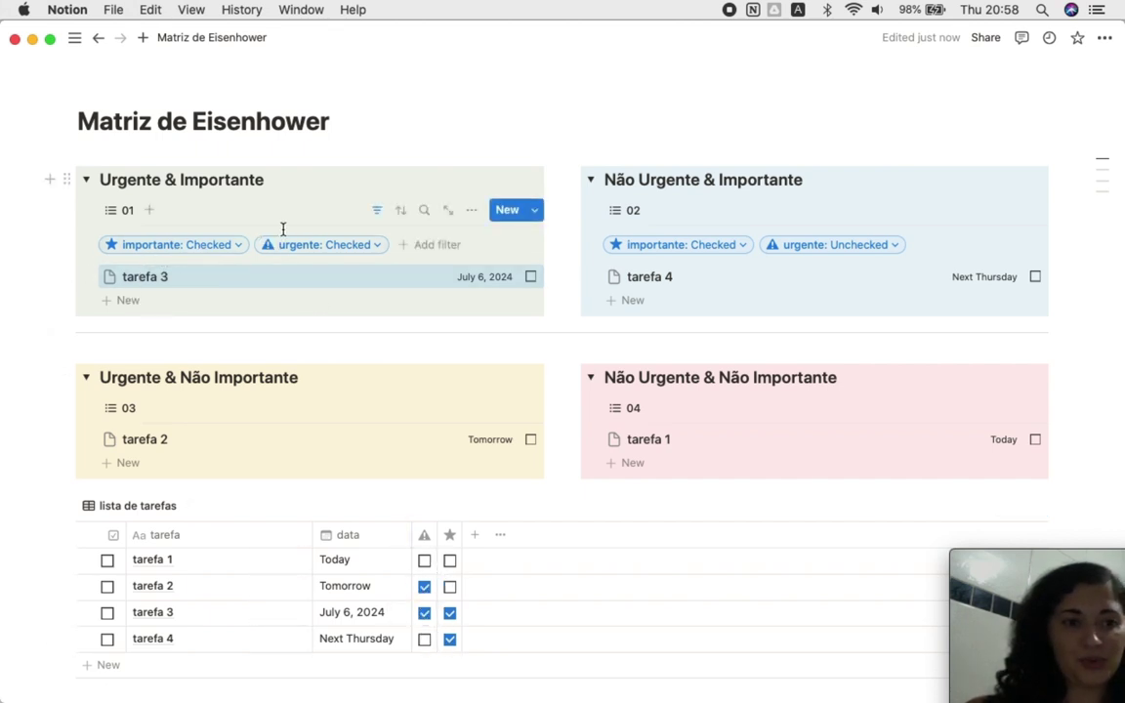
Step: Hide the top two filter rows; move tarefa 1 to 02, tarefa 4 to 03, tarefa 2 to 04
click(377, 210)
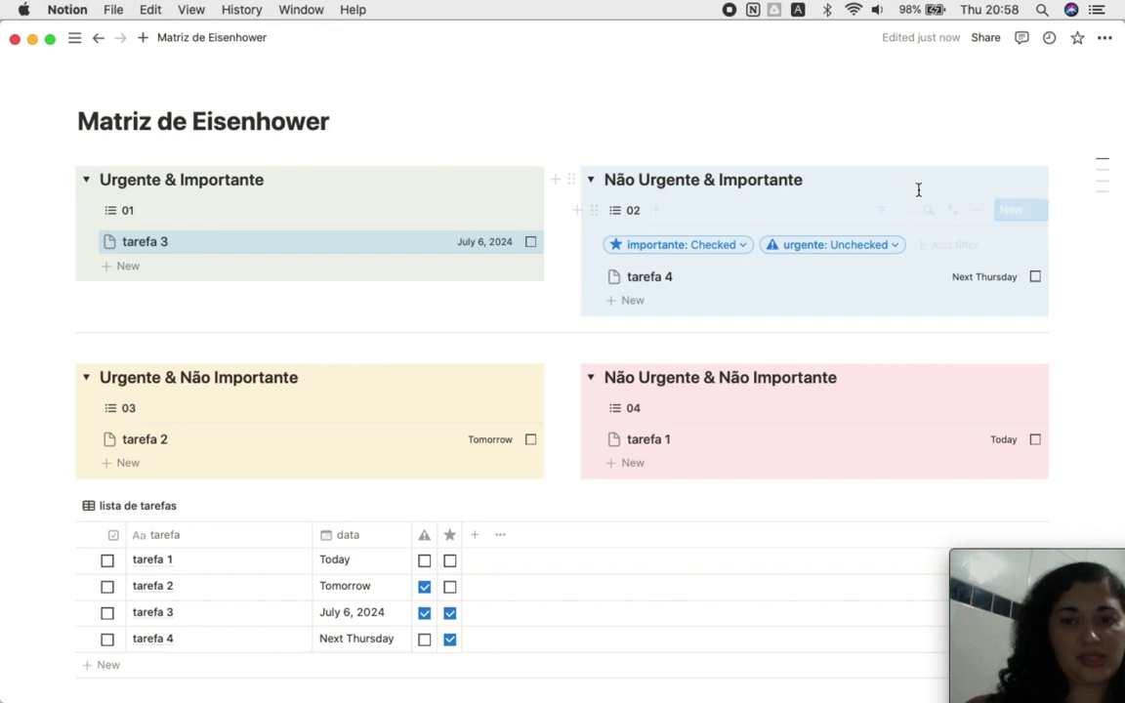
click(884, 215)
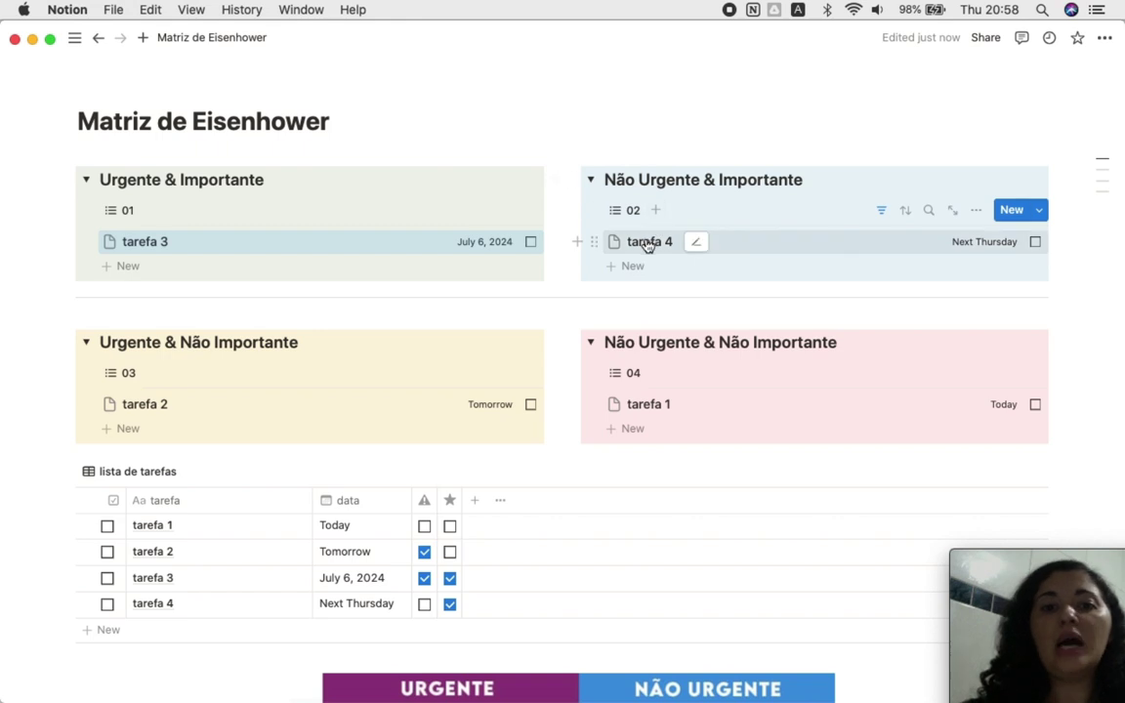
drag(641, 404, 658, 231)
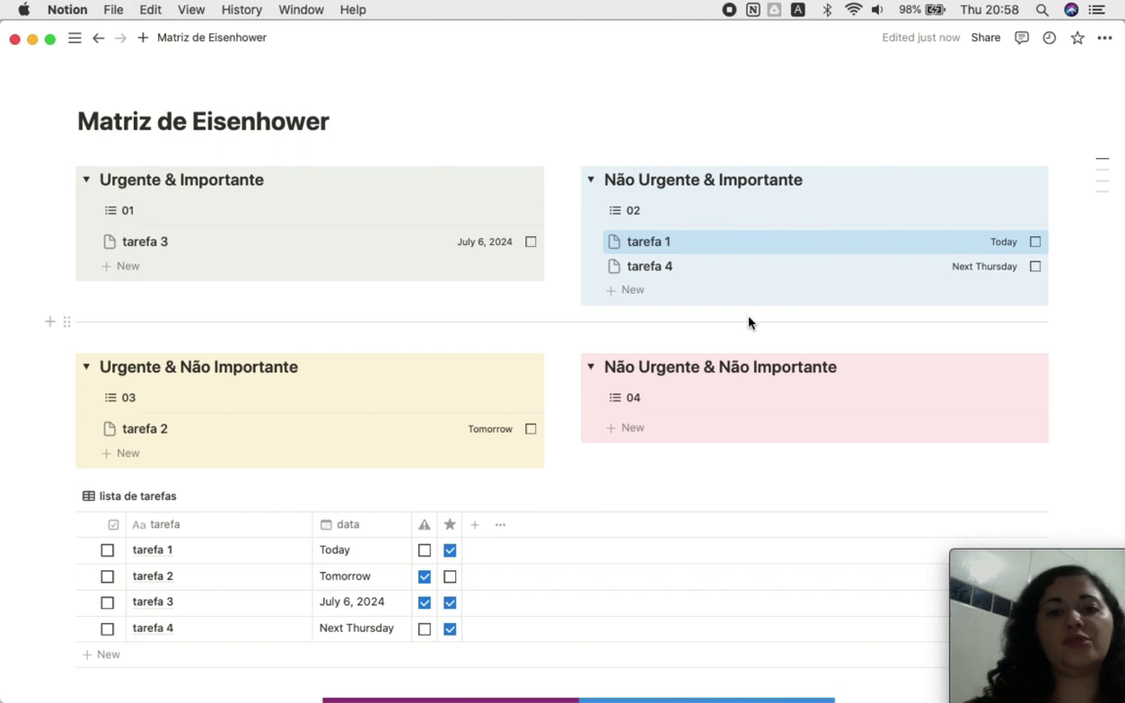
drag(656, 270, 650, 411)
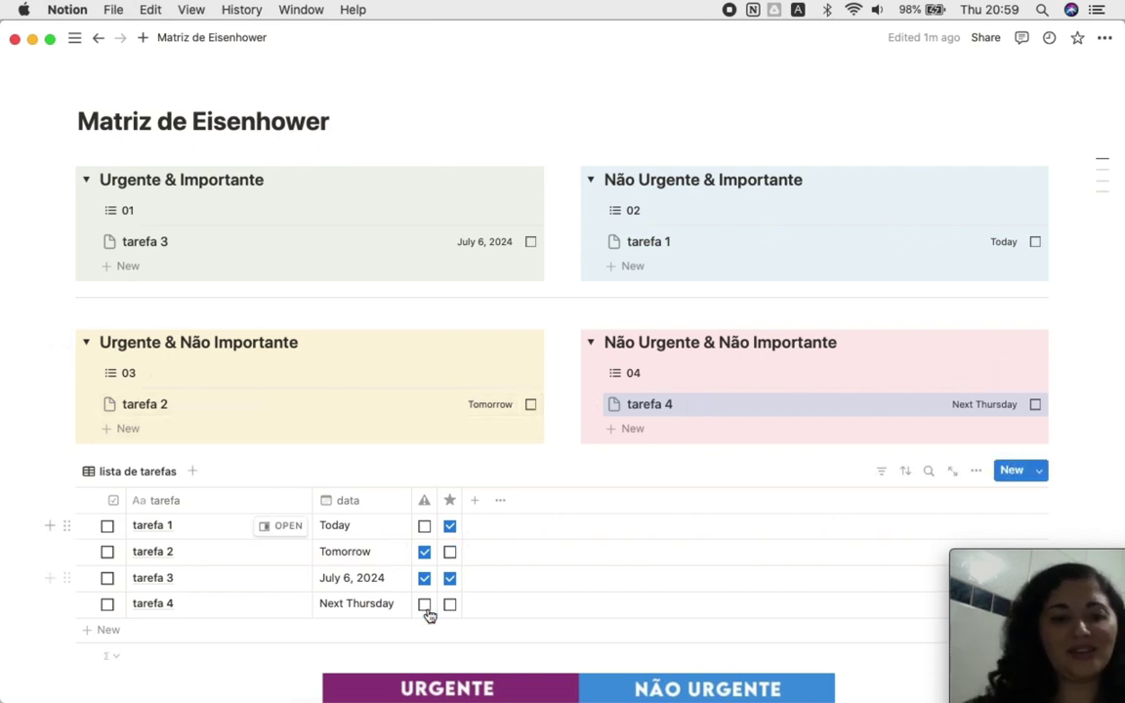
drag(667, 409, 406, 415)
drag(271, 410, 683, 410)
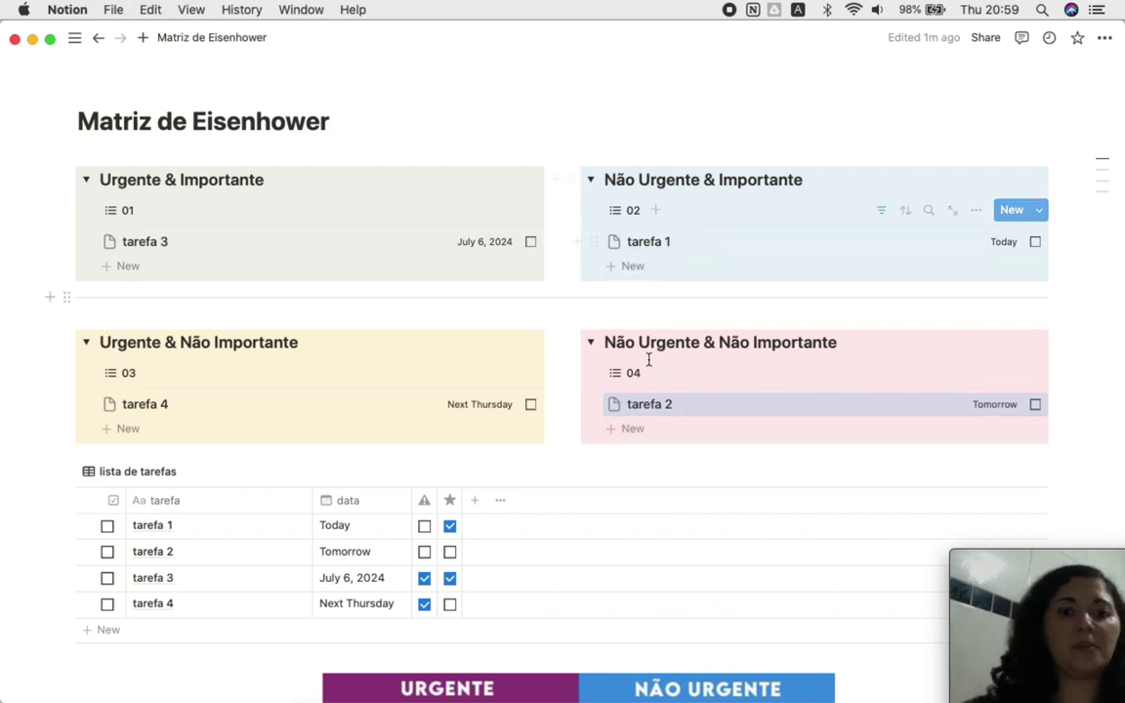
Step: Add 'tarefa 5' to Não Urgente & Não Importante, dated June 28
click(661, 428)
text(t)
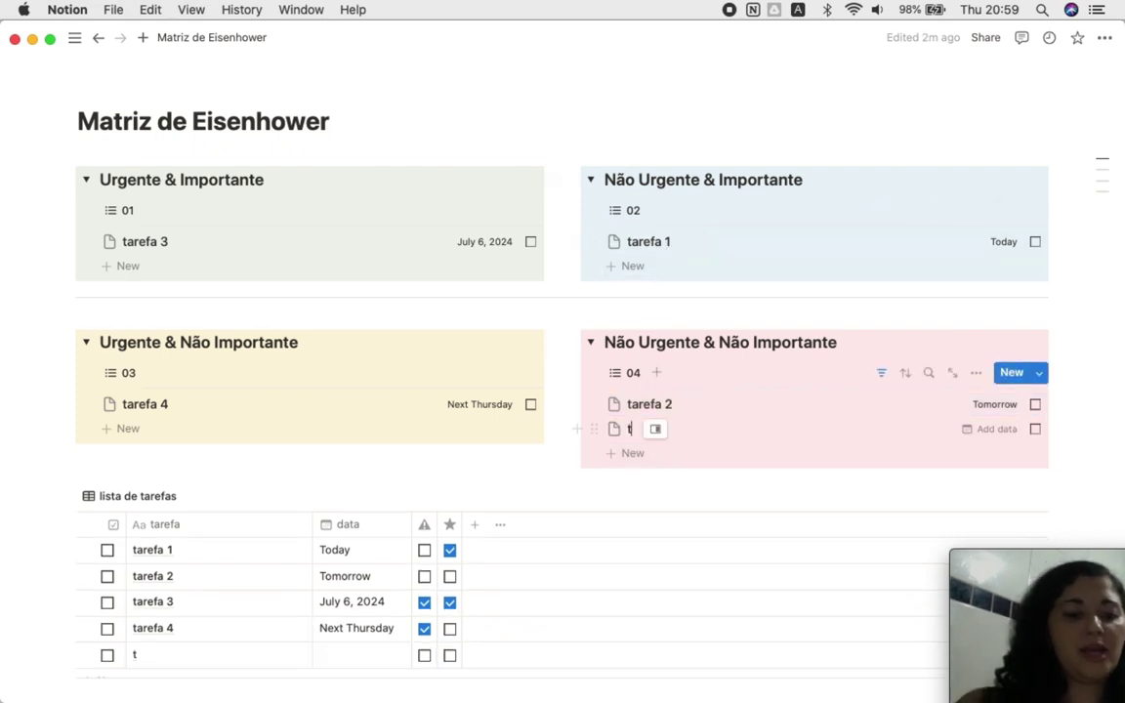
text(arefa 5)
key(Return)
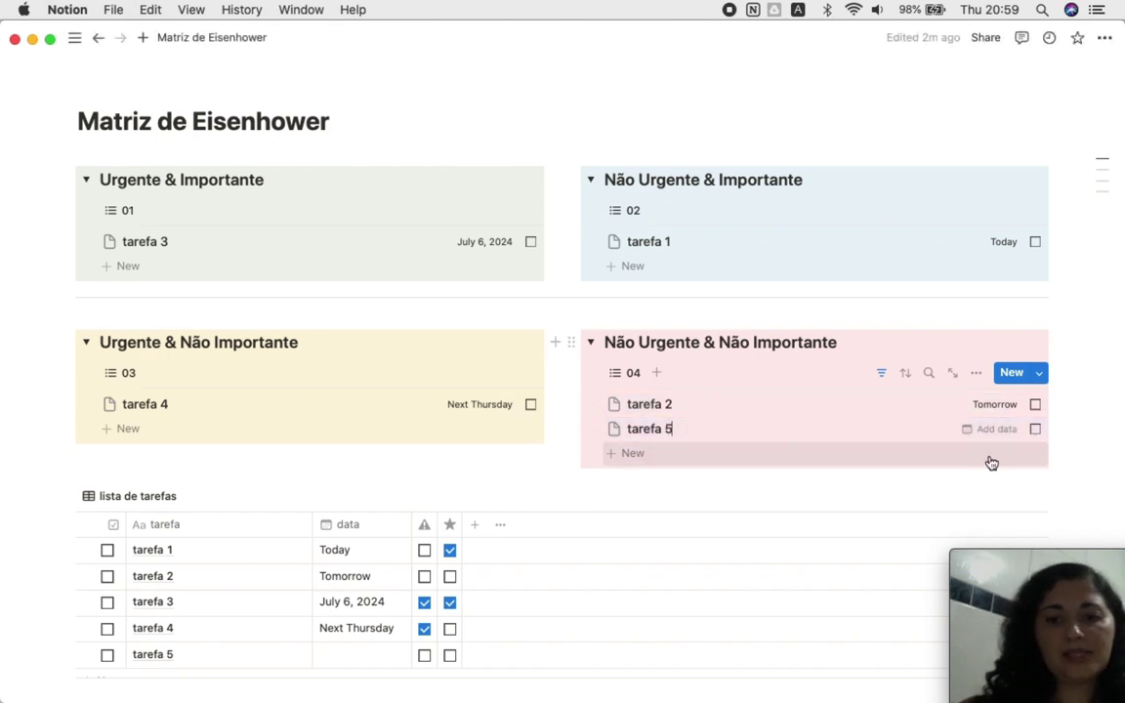
click(987, 431)
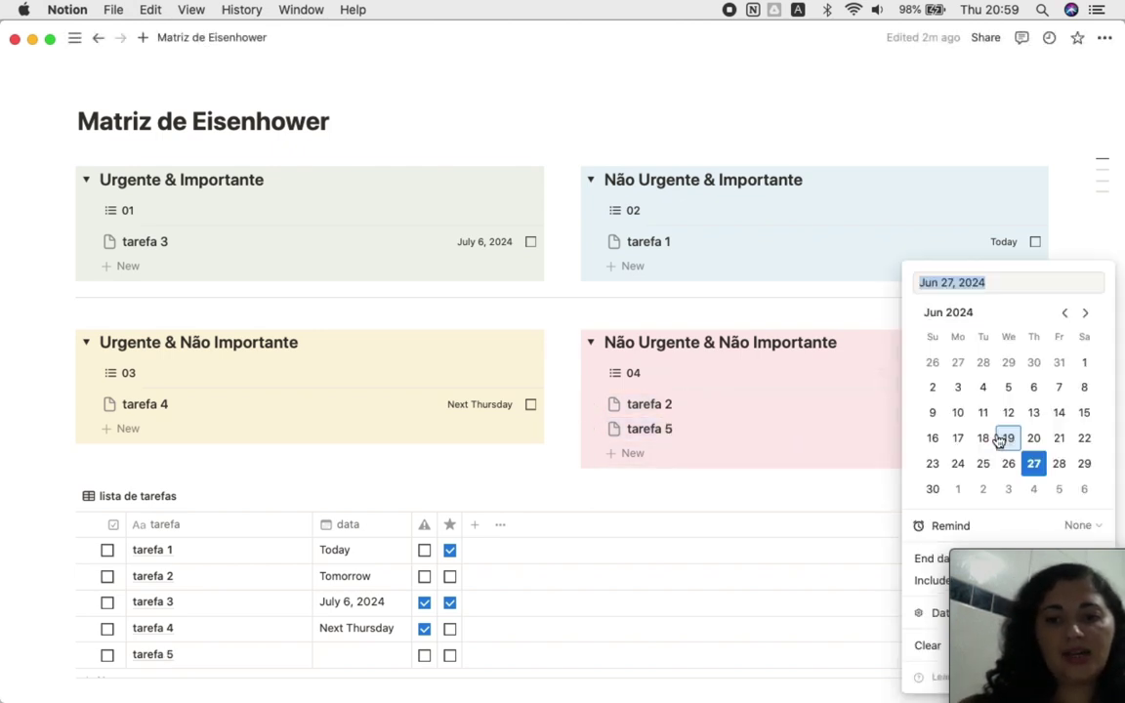
click(1061, 464)
click(793, 410)
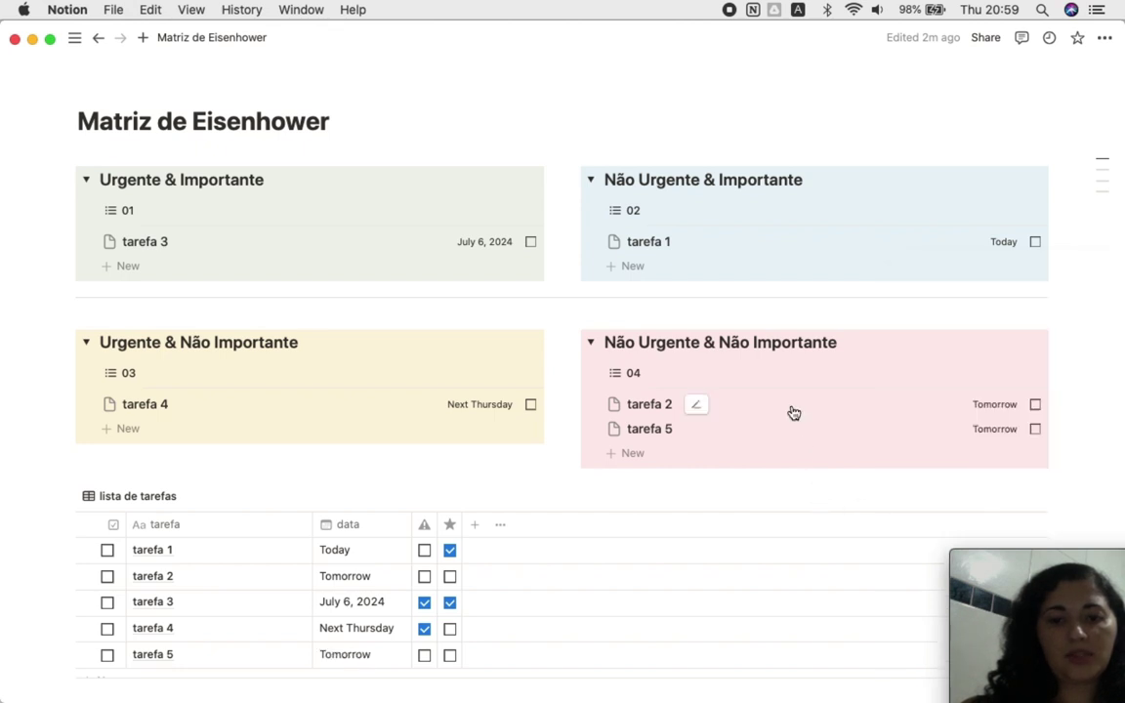
Step: Add tarefa 6 to Urgente & Importante, dated June 29
click(130, 266)
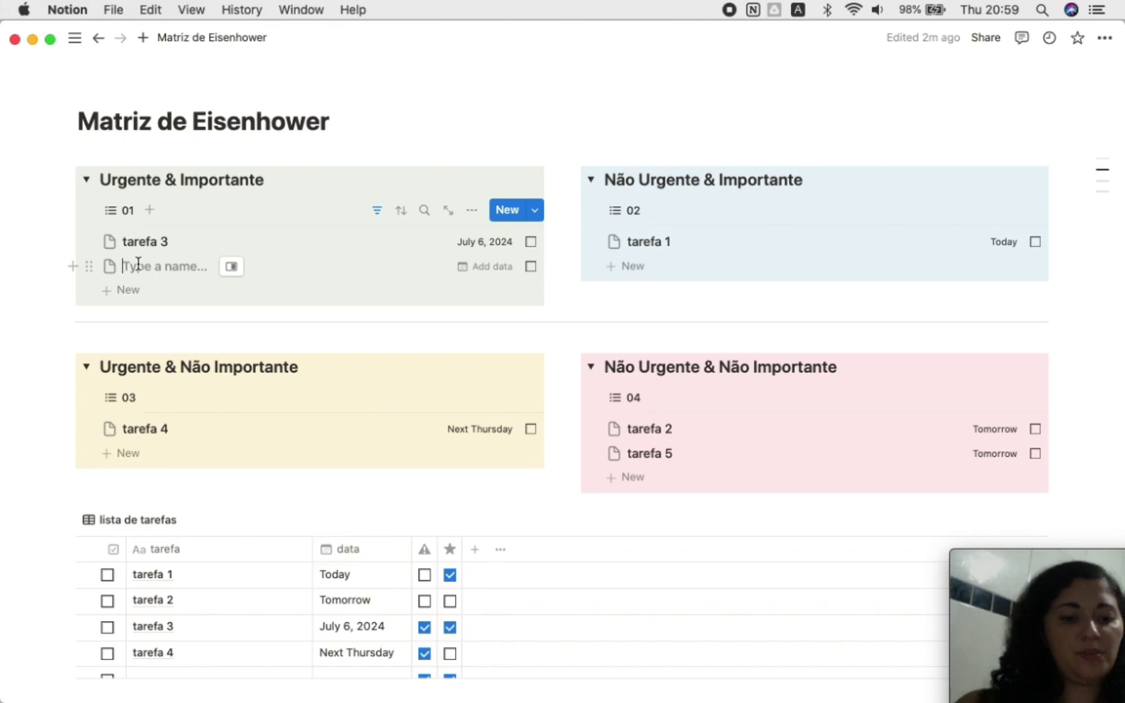
text(tarefa 6)
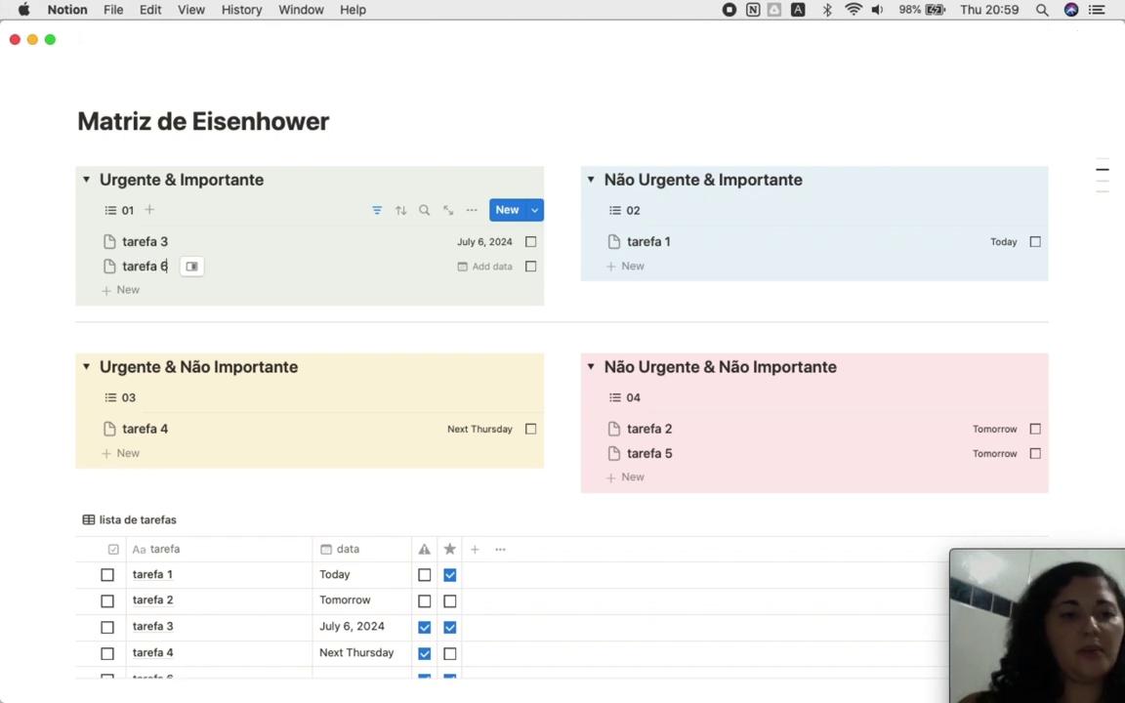
click(479, 270)
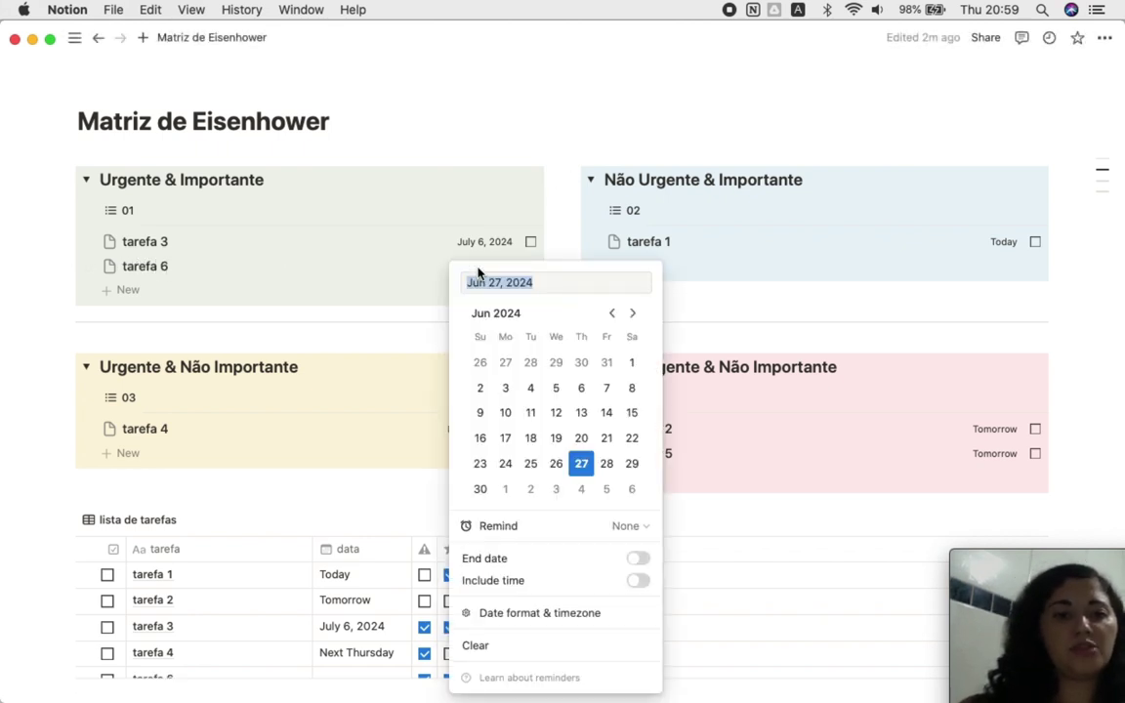
click(632, 465)
click(362, 339)
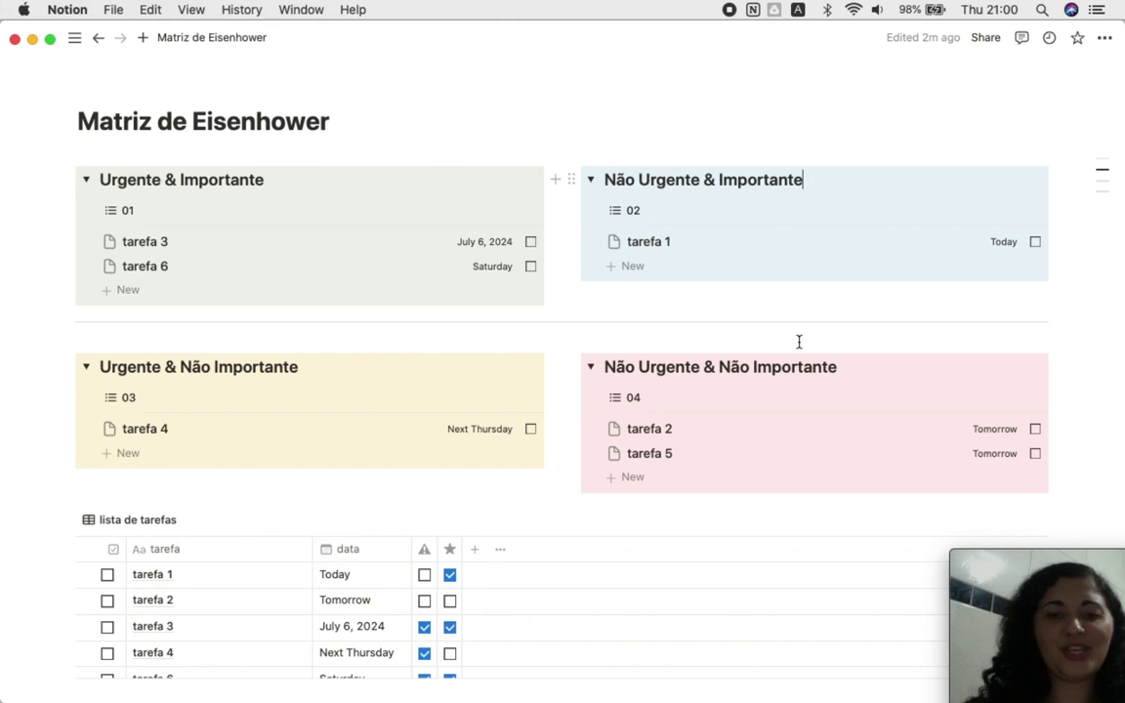
Step: Select the text of the Não Urgente & Importante heading
scroll(799, 341, down, 5)
scroll(700, 487, up, 4)
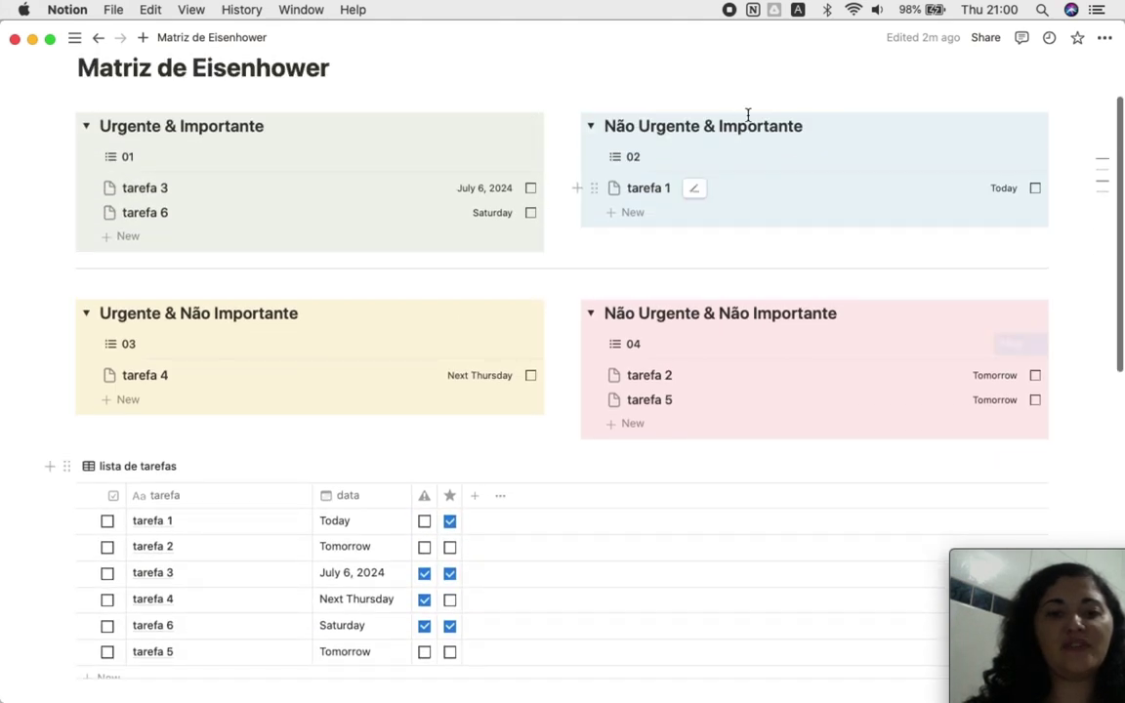
click(818, 133)
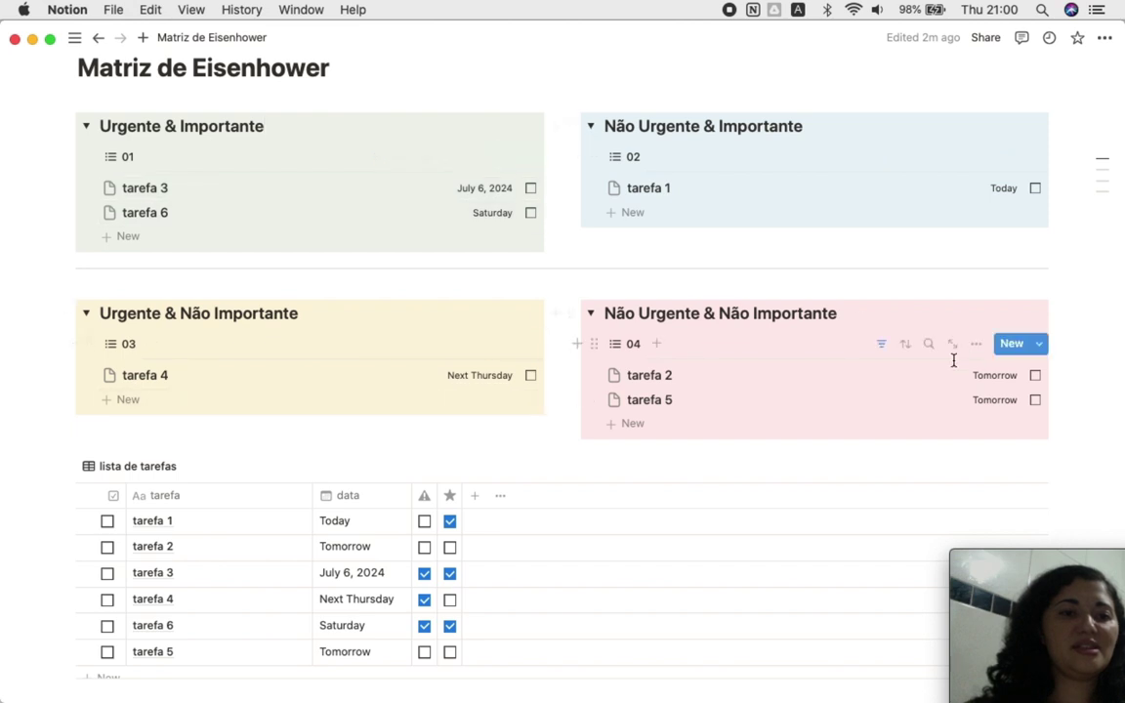
drag(802, 126, 612, 135)
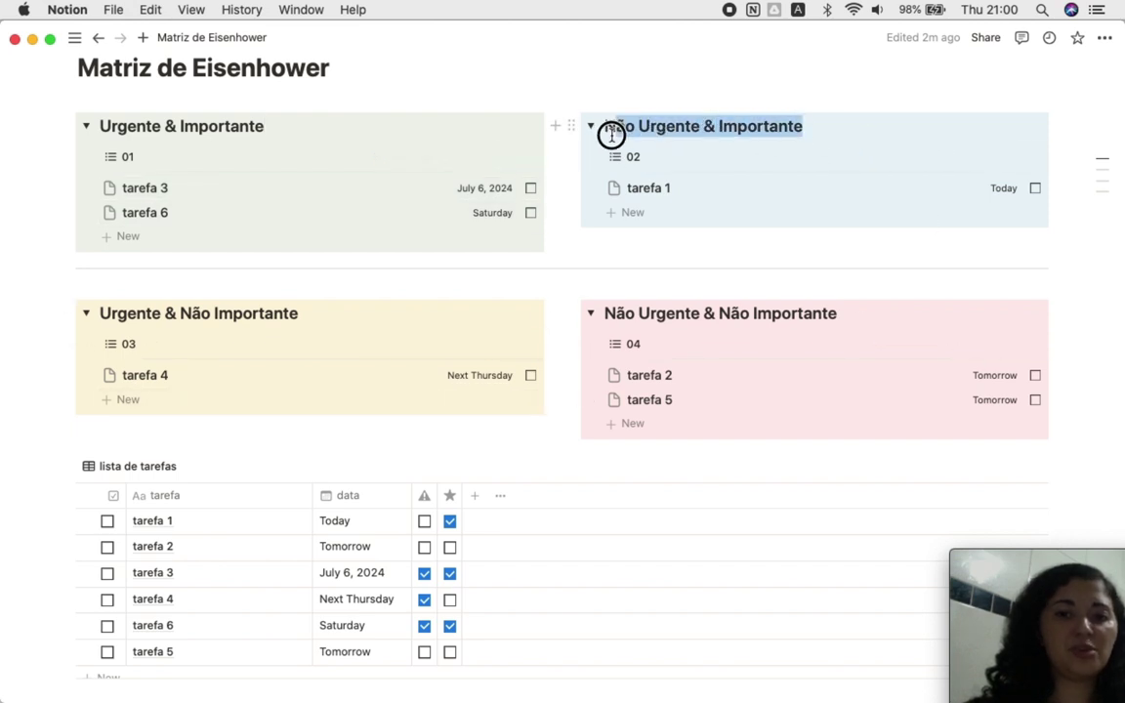
Step: Delete the Eisenhower matrix illustration below the lista de tarefas table
scroll(716, 308, down, 10)
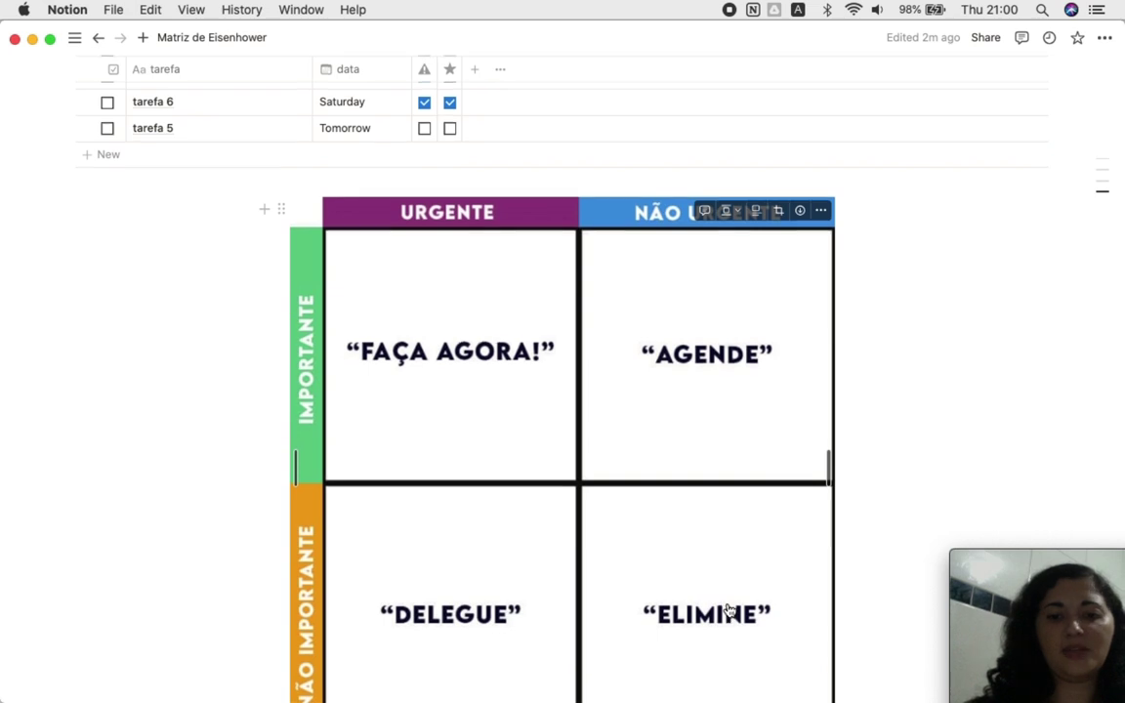
scroll(729, 610, up, 10)
scroll(729, 610, down, 5)
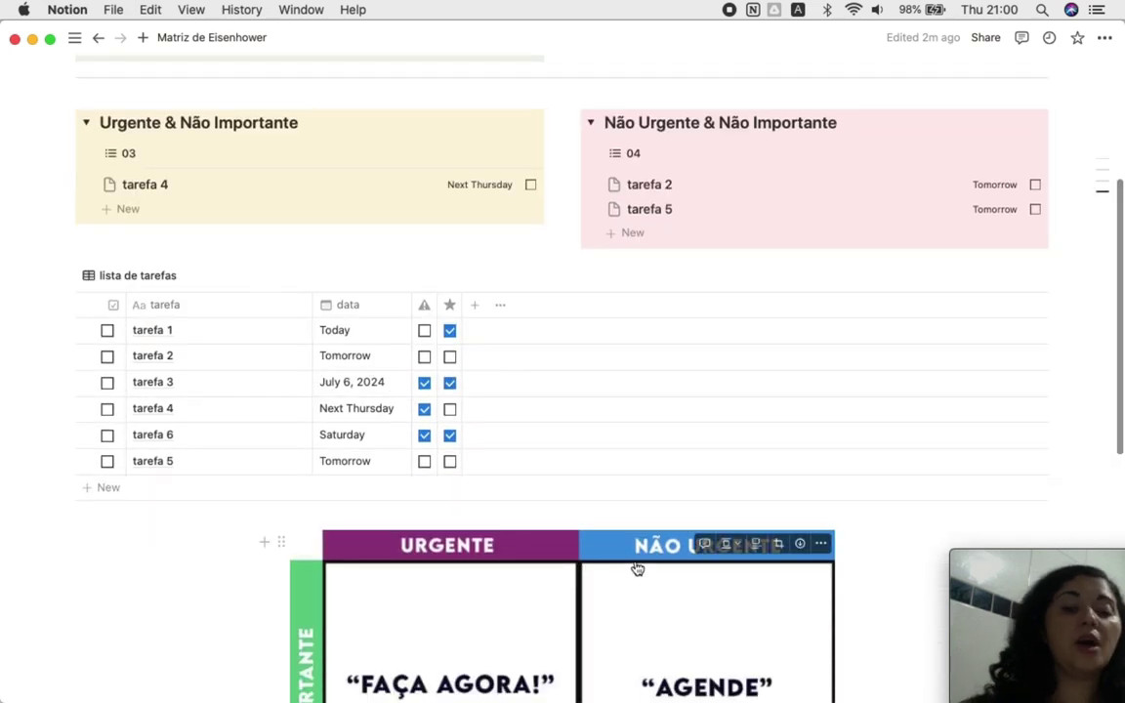
click(820, 543)
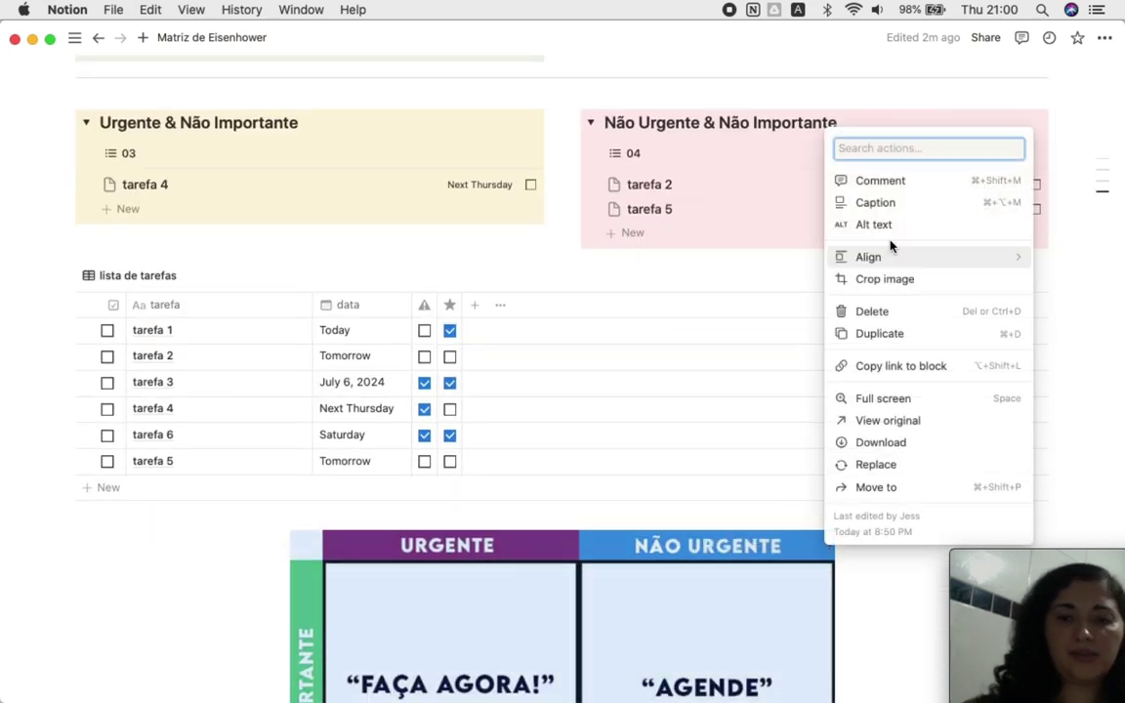
click(898, 310)
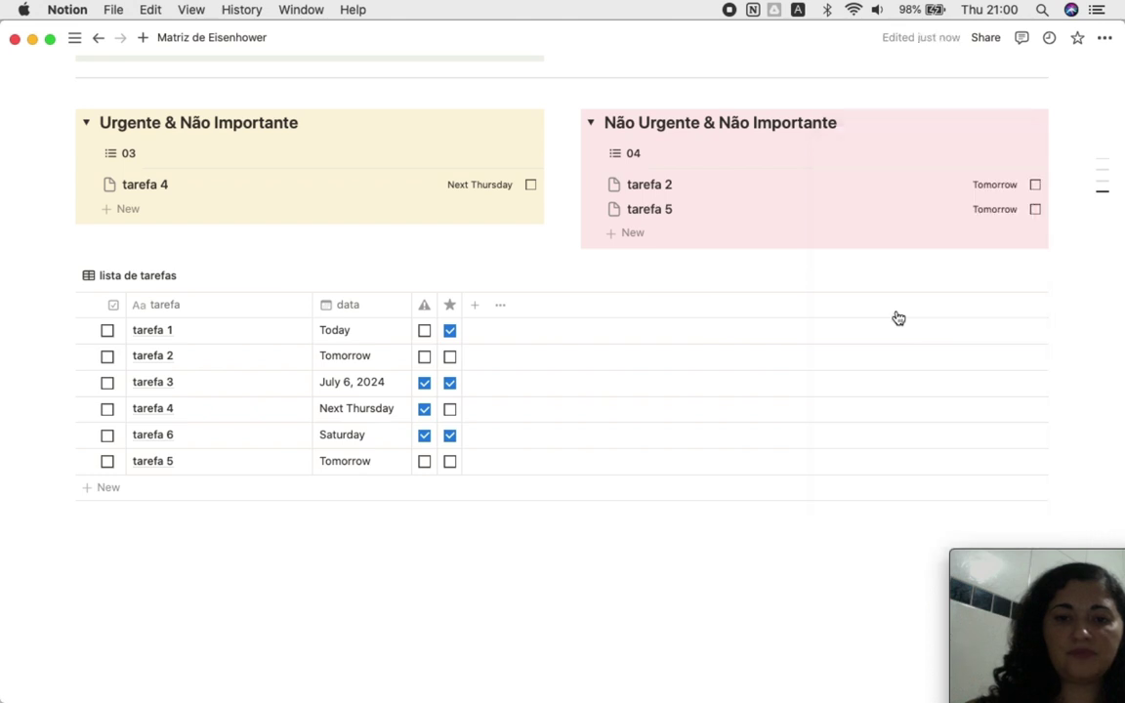
scroll(645, 322, up, 3)
Step: Insert a blank text block between the Matriz de Eisenhower title and the four quadrant lists
scroll(246, 489, up, 3)
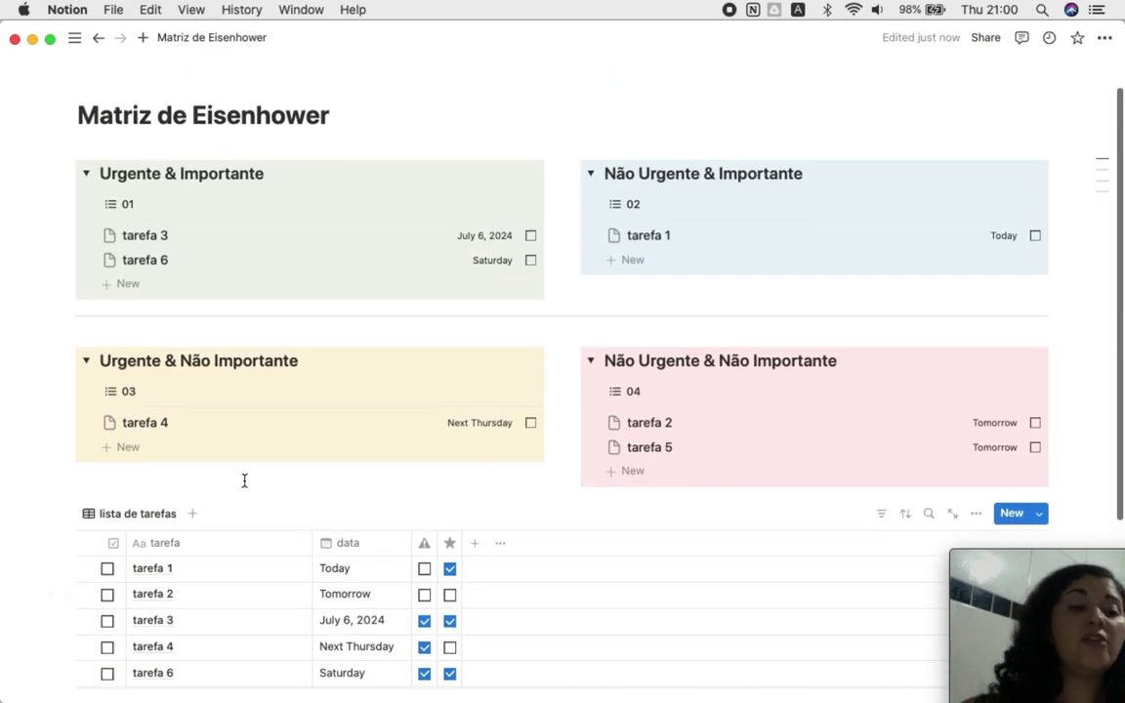
scroll(244, 484, down, 2)
scroll(244, 480, up, 2)
scroll(245, 480, down, 1)
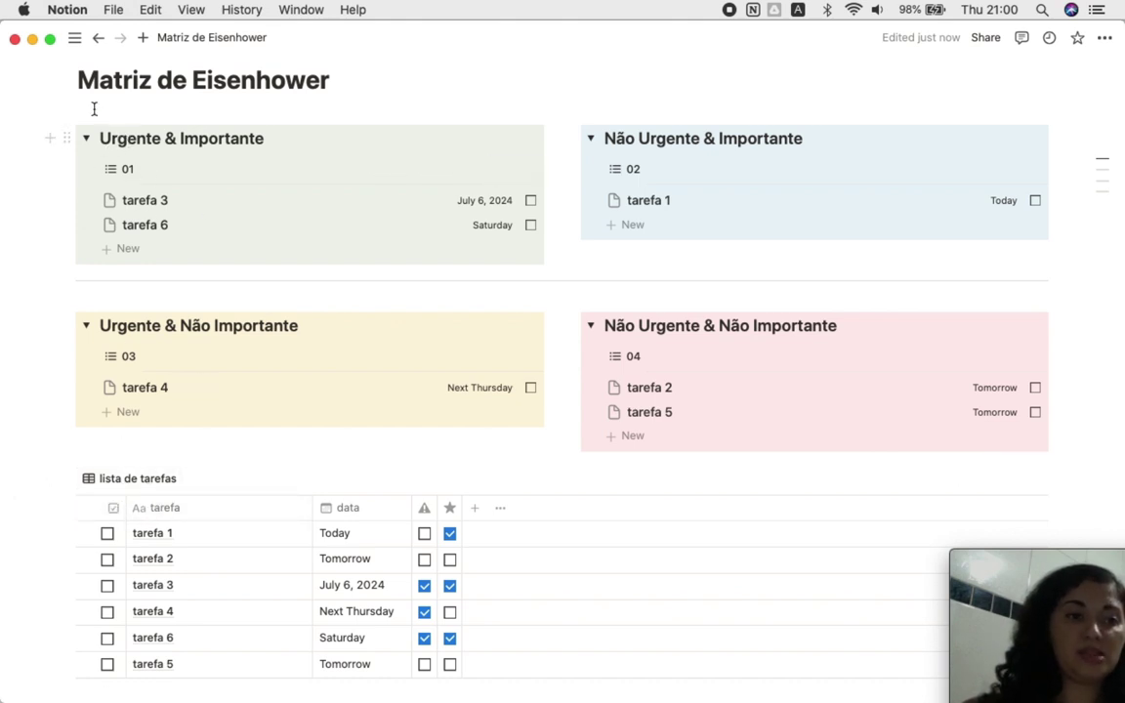
click(329, 85)
key(Return)
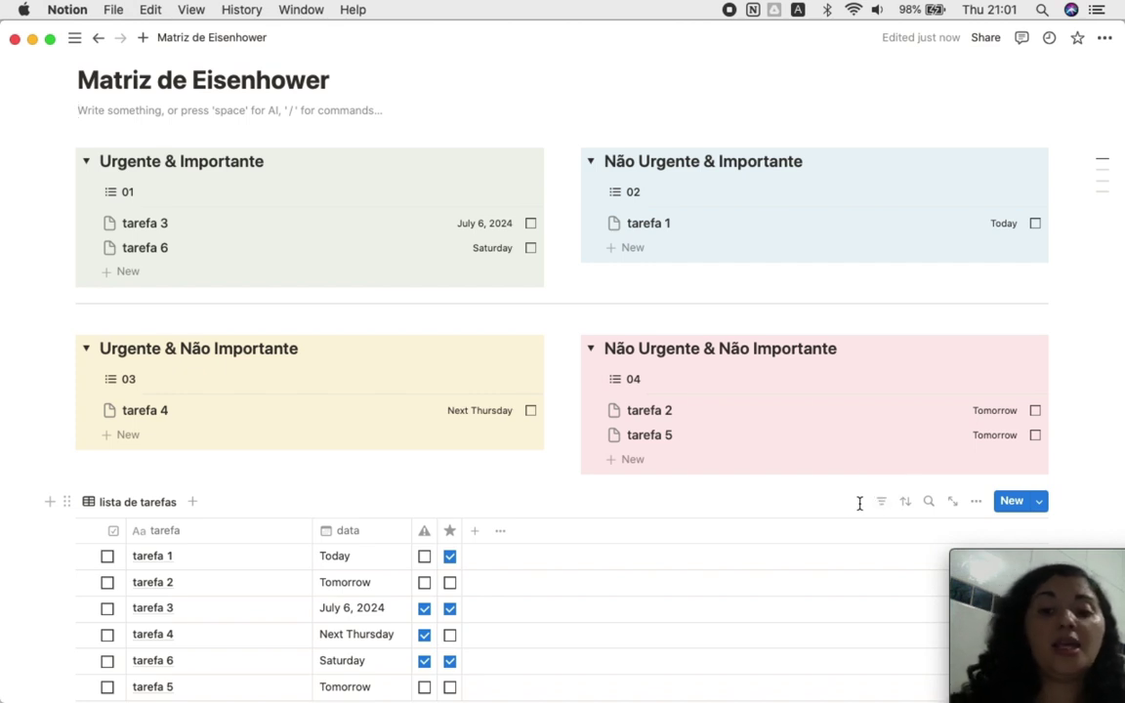
scroll(782, 583, down, 3)
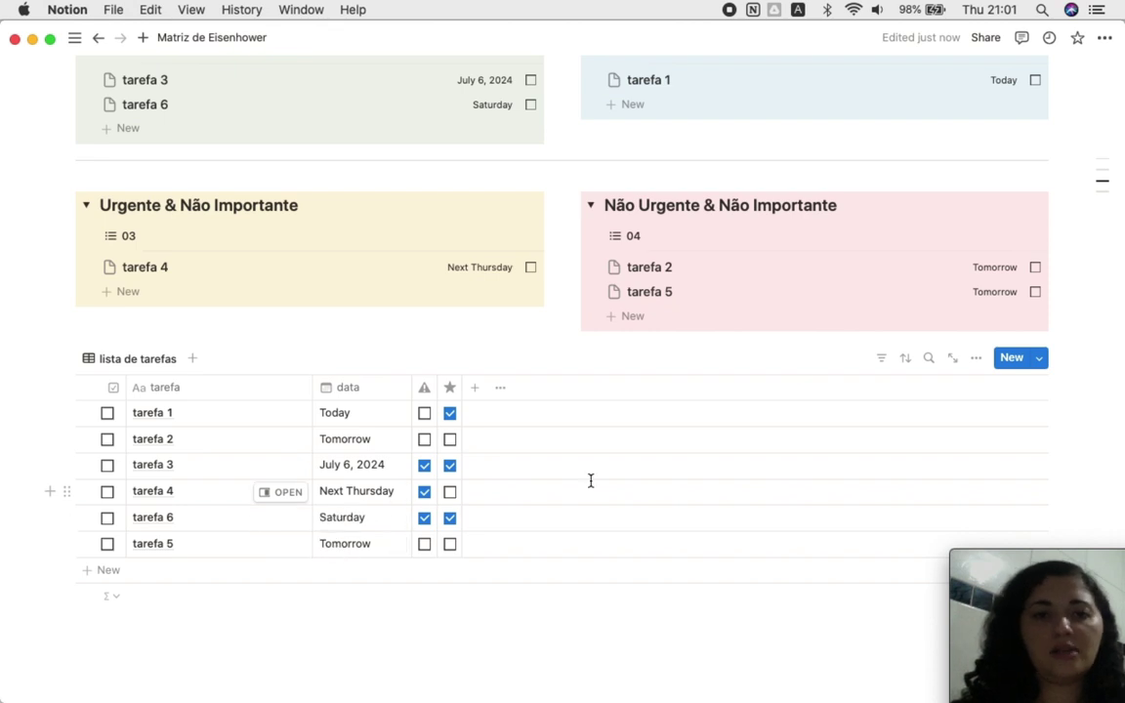
scroll(568, 478, up, 5)
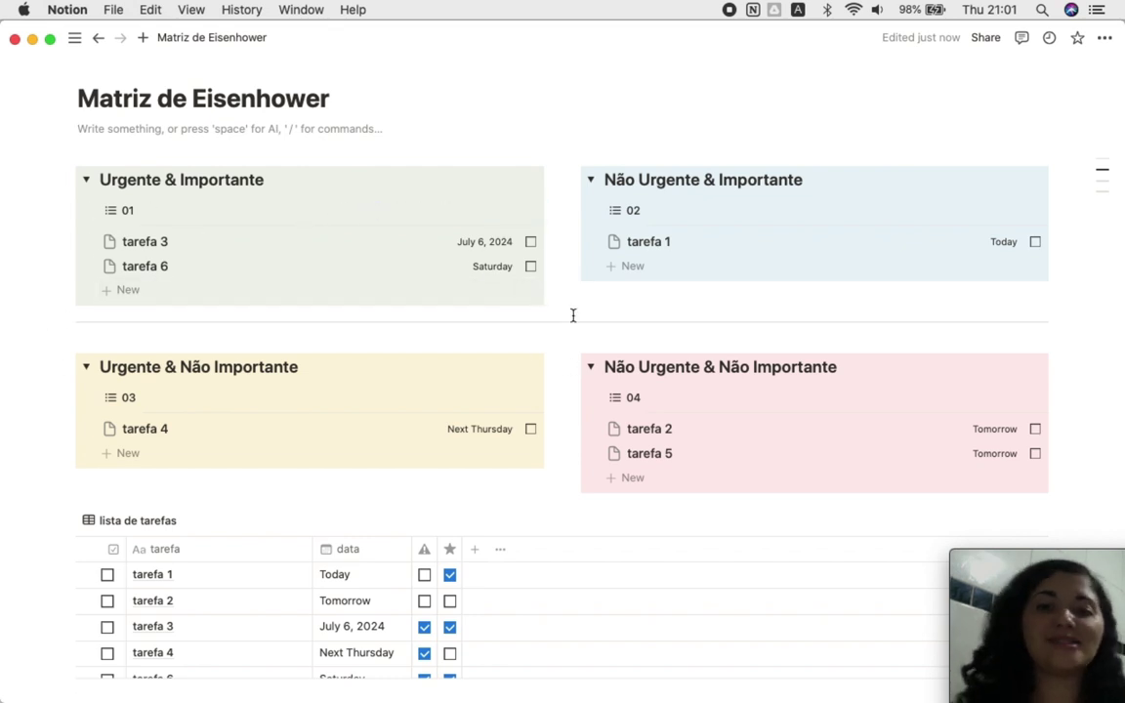
scroll(572, 427, down, 4)
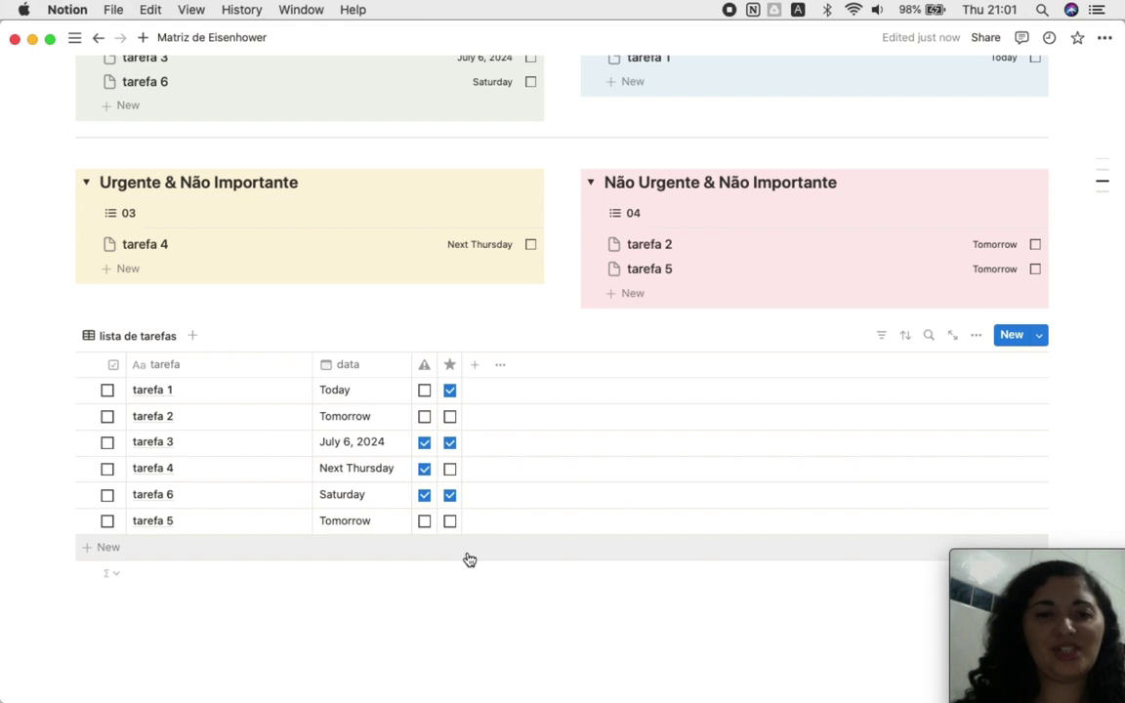
scroll(469, 557, up, 5)
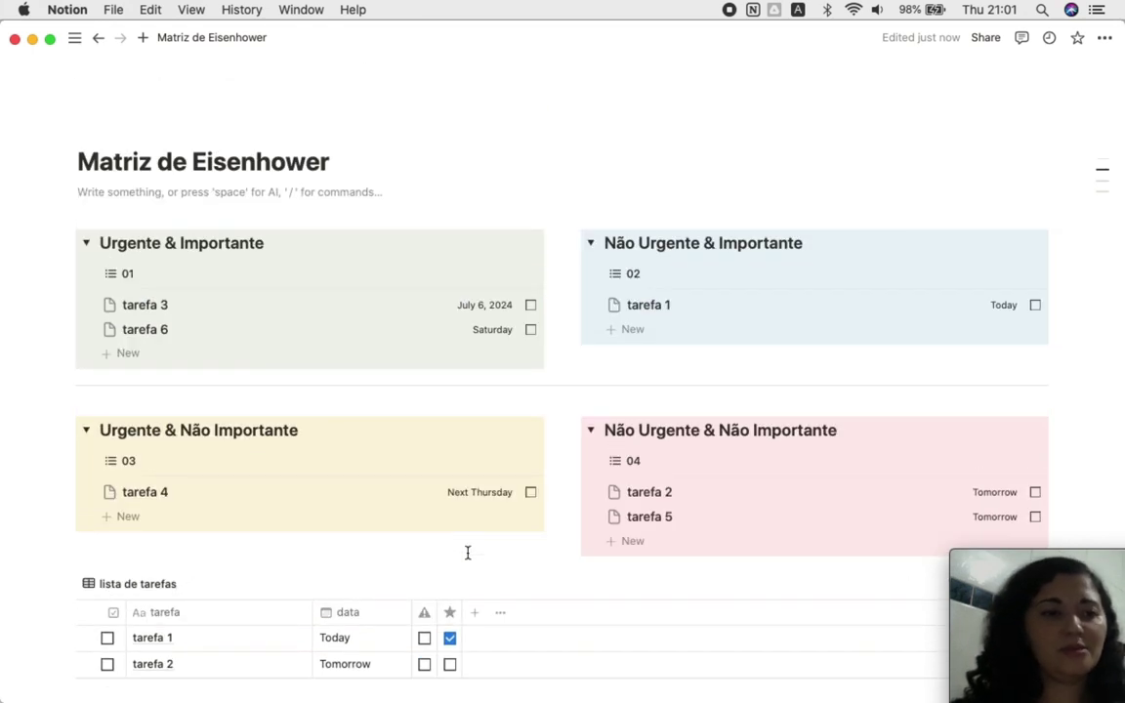
Step: Delete the blank block under the Matriz de Eisenhower title so the quadrant boards follow it
mouse_move(206, 115)
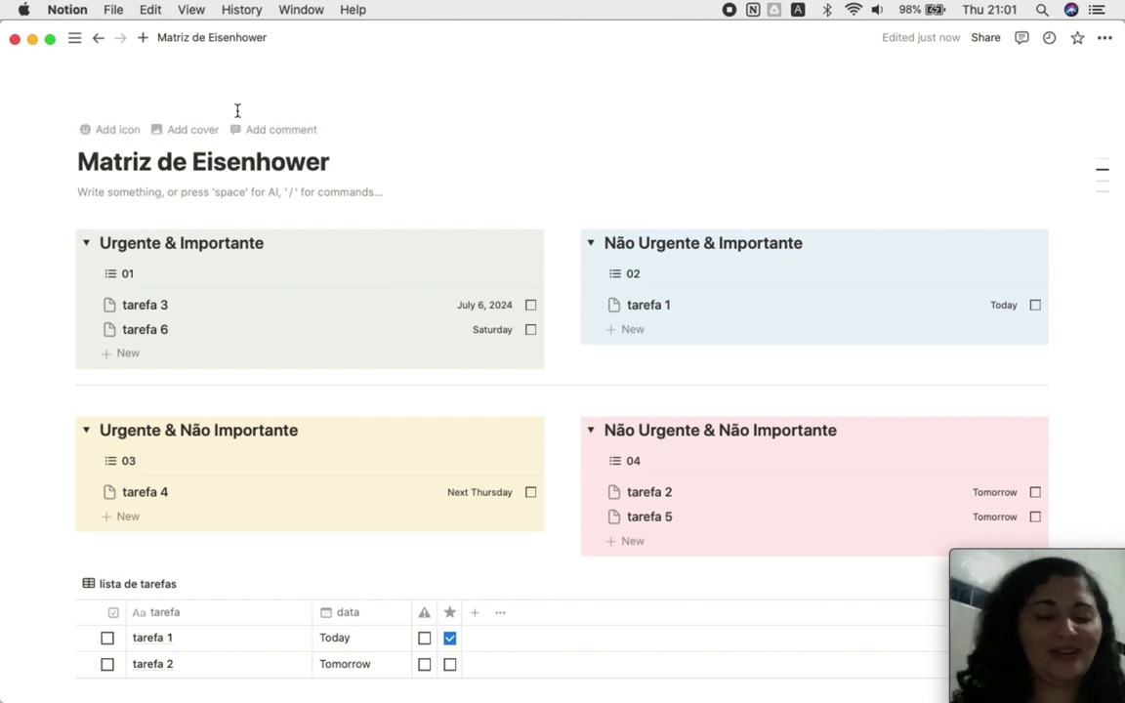
scroll(394, 161, down, 3)
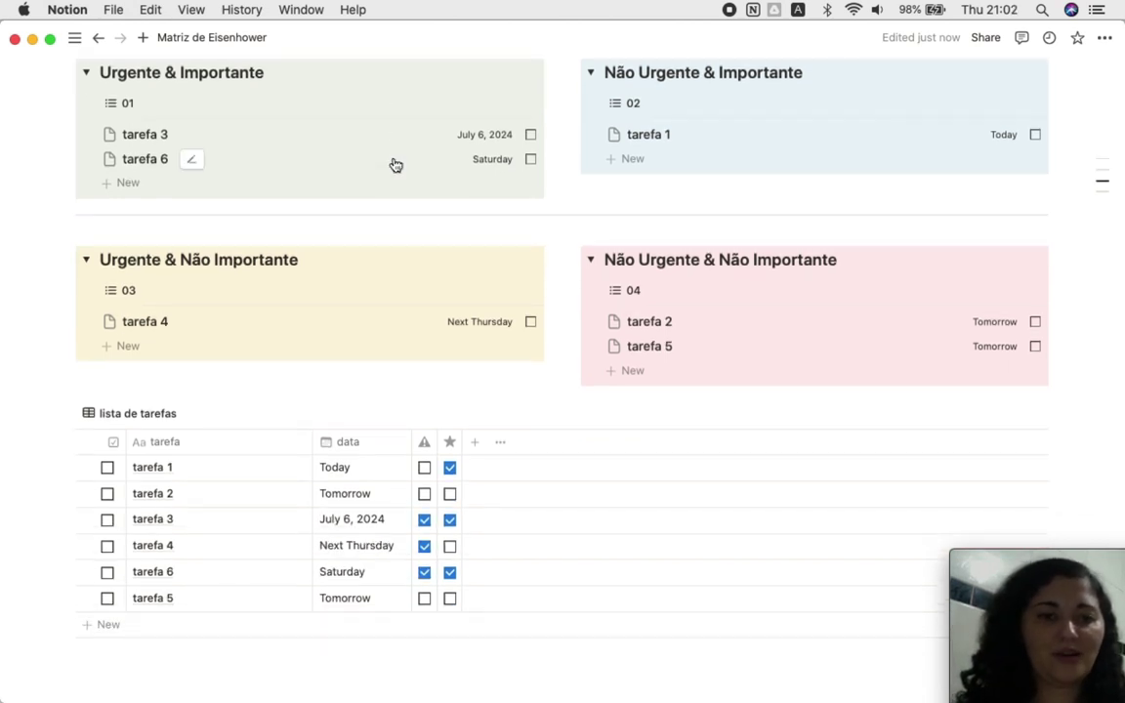
scroll(645, 314, up, 3)
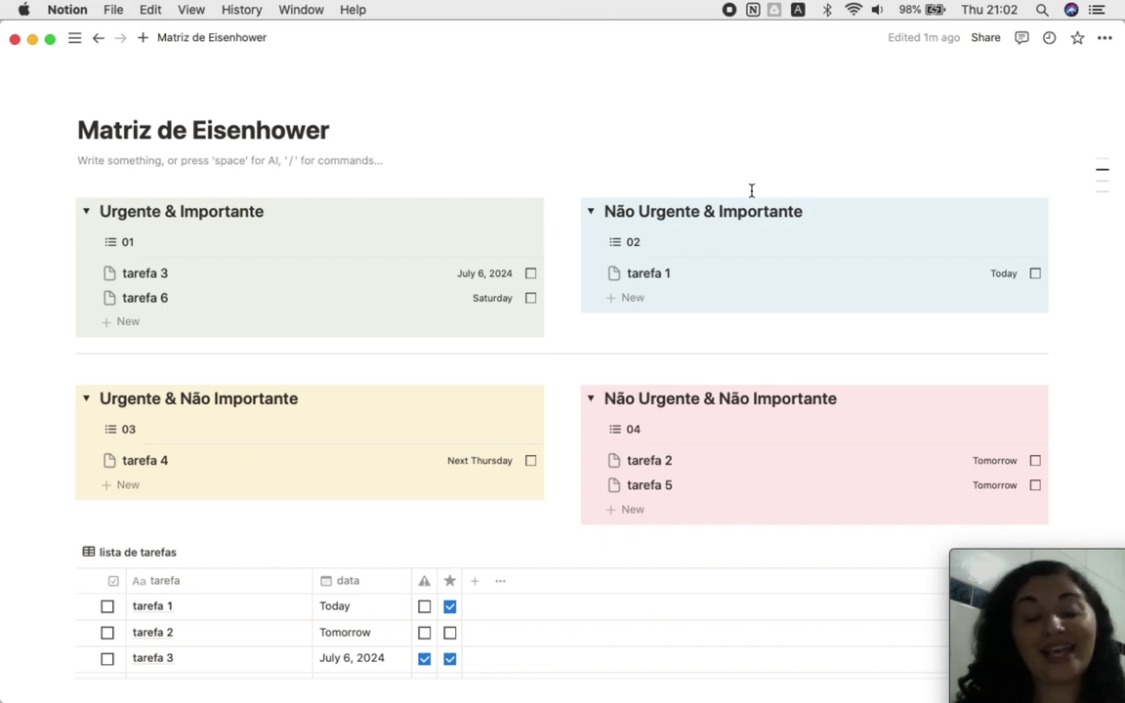
key(Down)
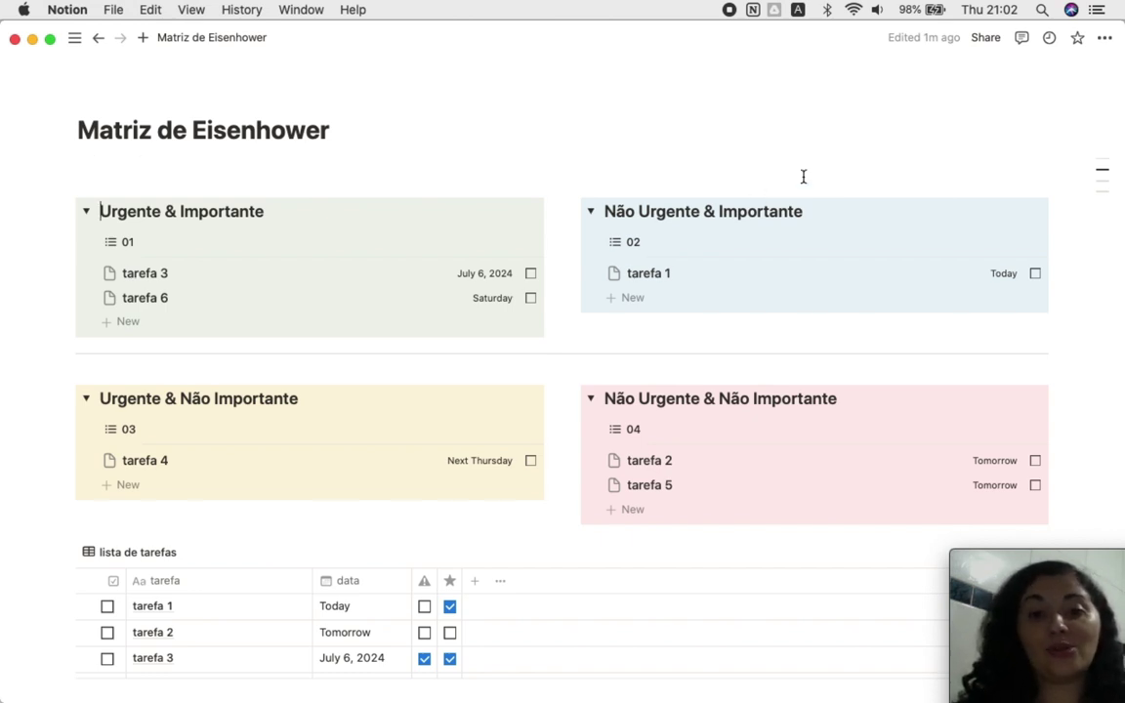